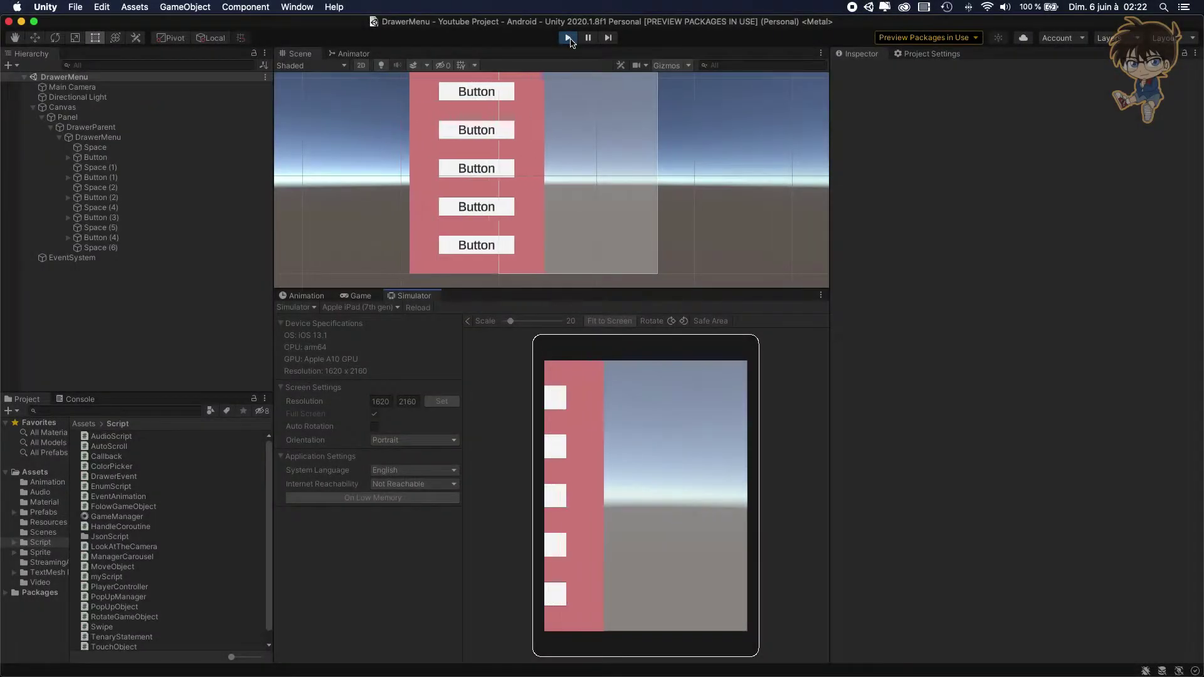
click(125, 138)
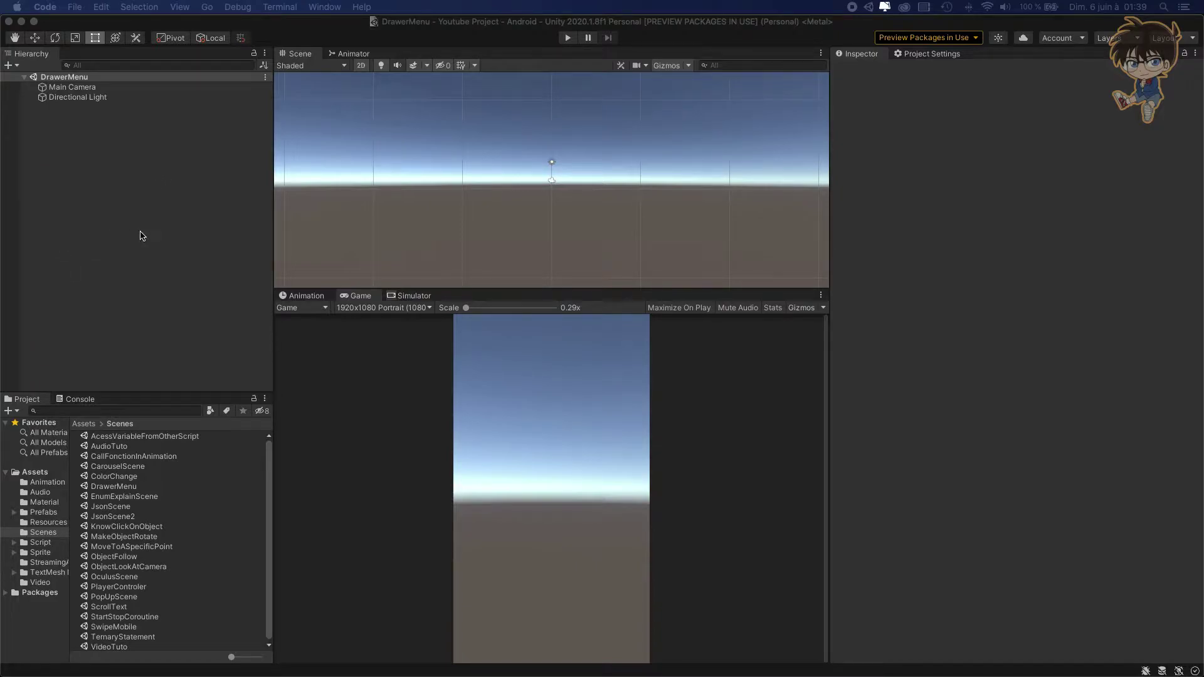
- Show the device Simulator view and preview the scene on the Apple iPad Pro 12.9 (2018) and Apple iPhone X
click(409, 297)
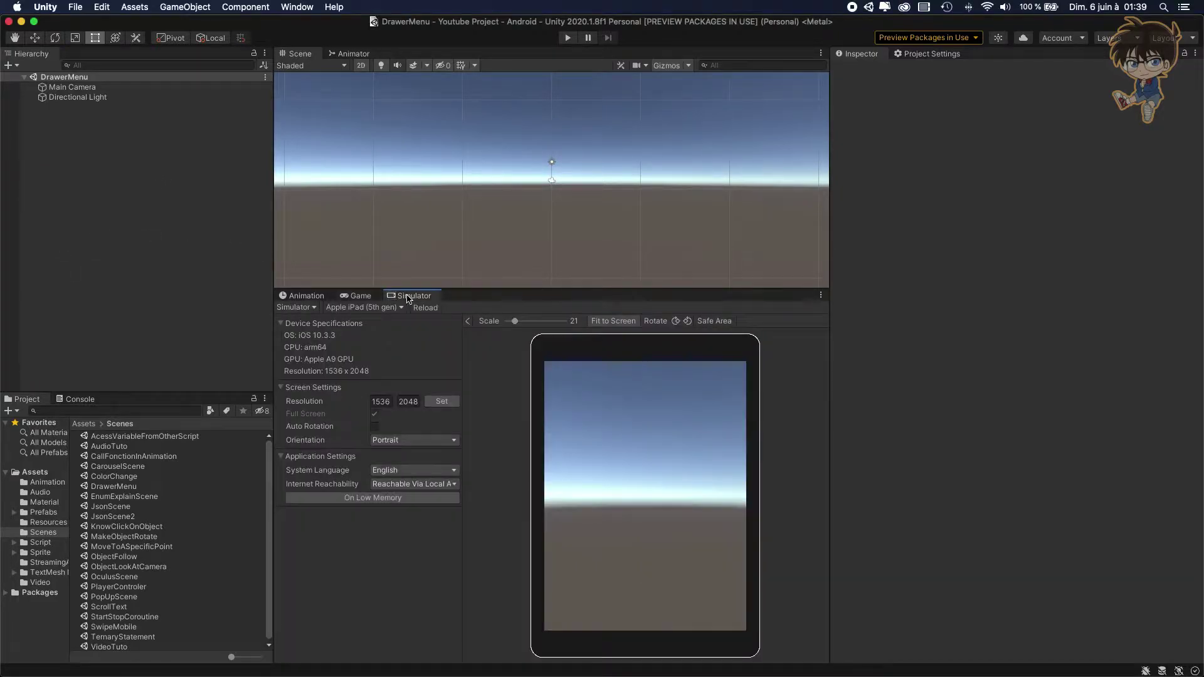
click(370, 308)
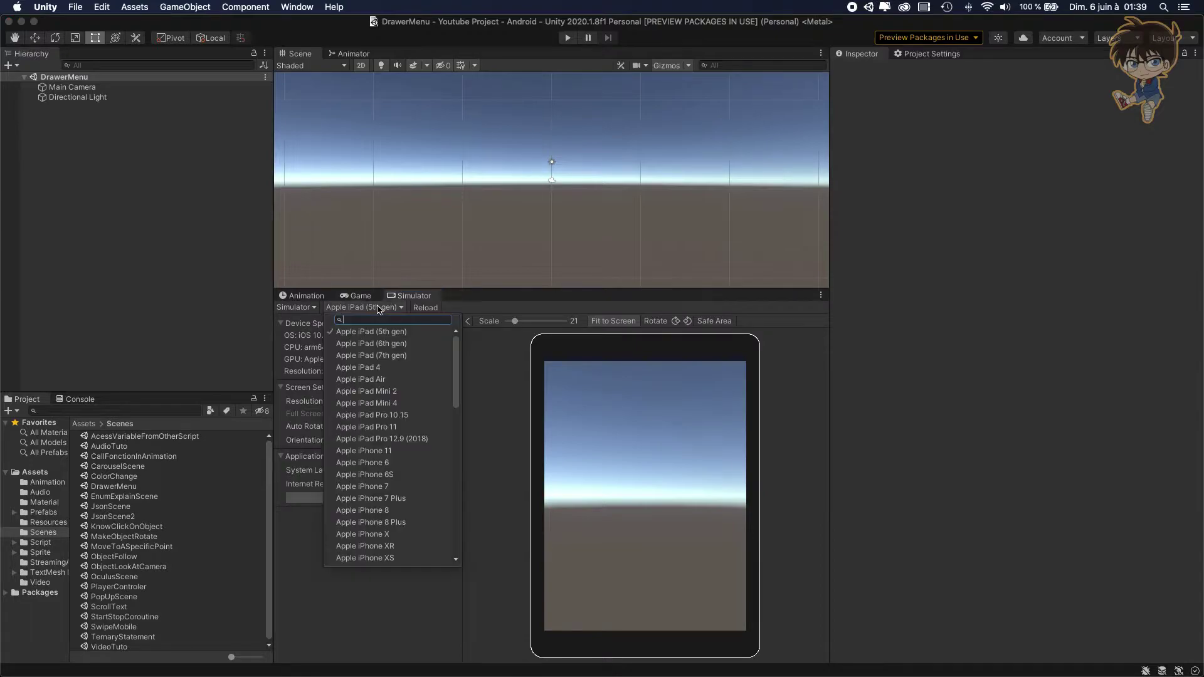
scroll(405, 403, down, 10)
scroll(404, 403, up, 10)
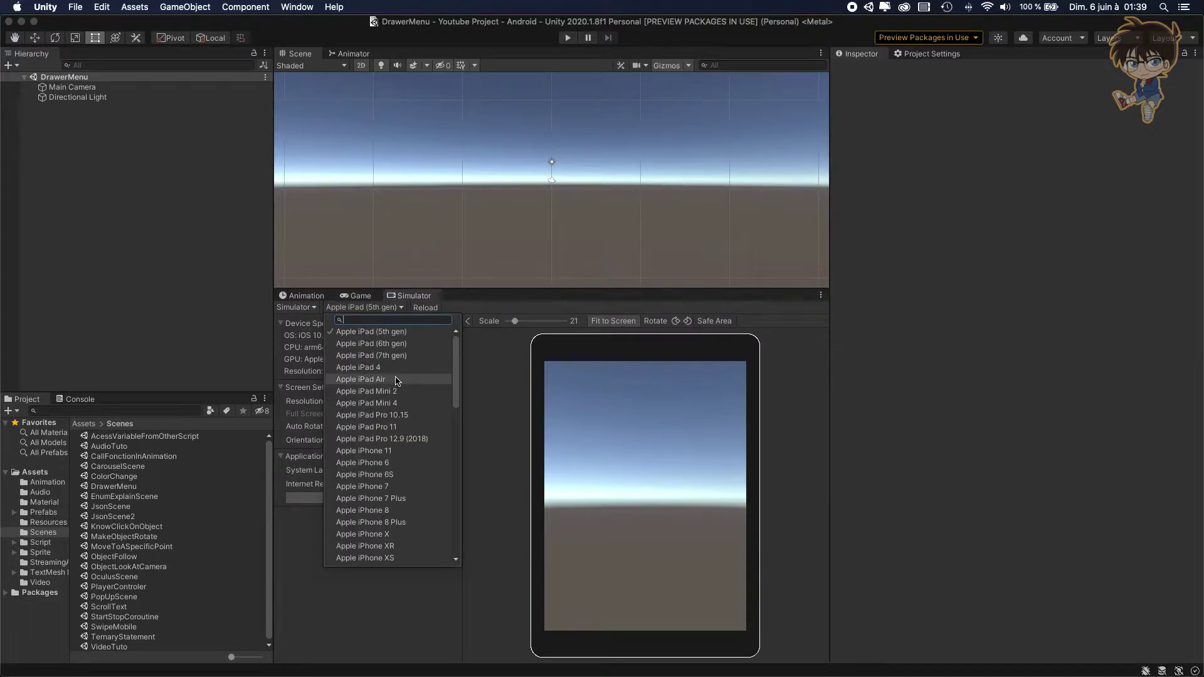
click(390, 438)
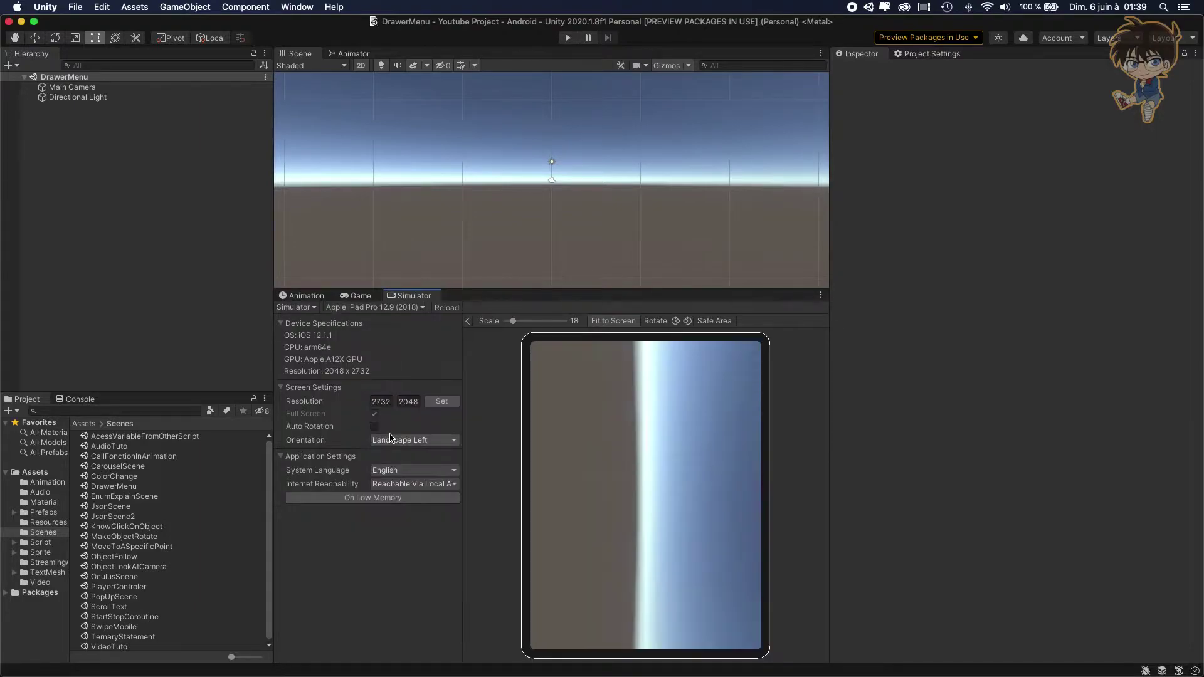
click(375, 307)
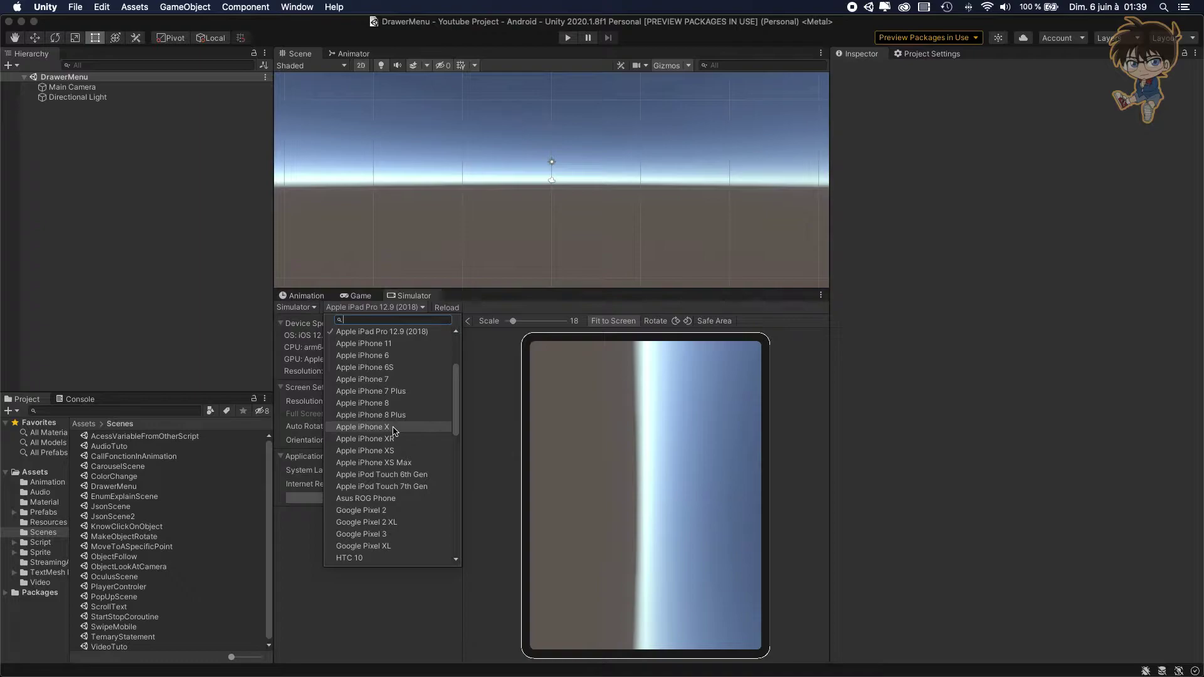
click(397, 426)
- Switch the simulated device to Xiaomi Mi 5 and set its orientation to Portrait
click(380, 308)
scroll(381, 439, down, 5)
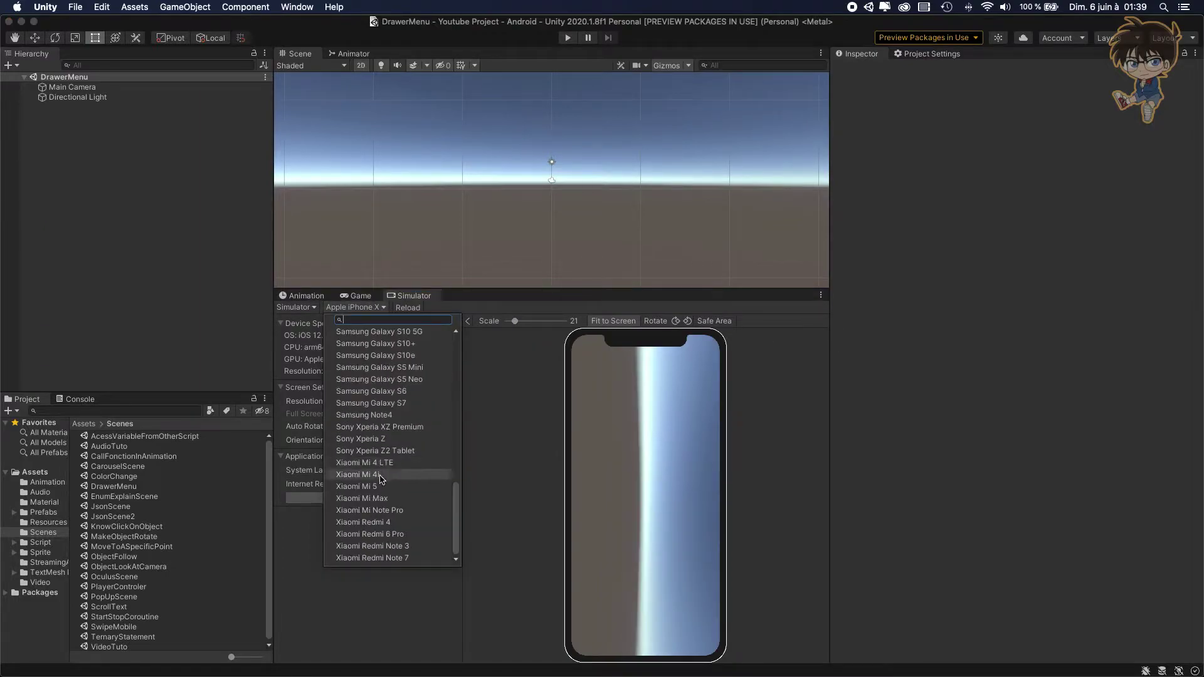
click(381, 487)
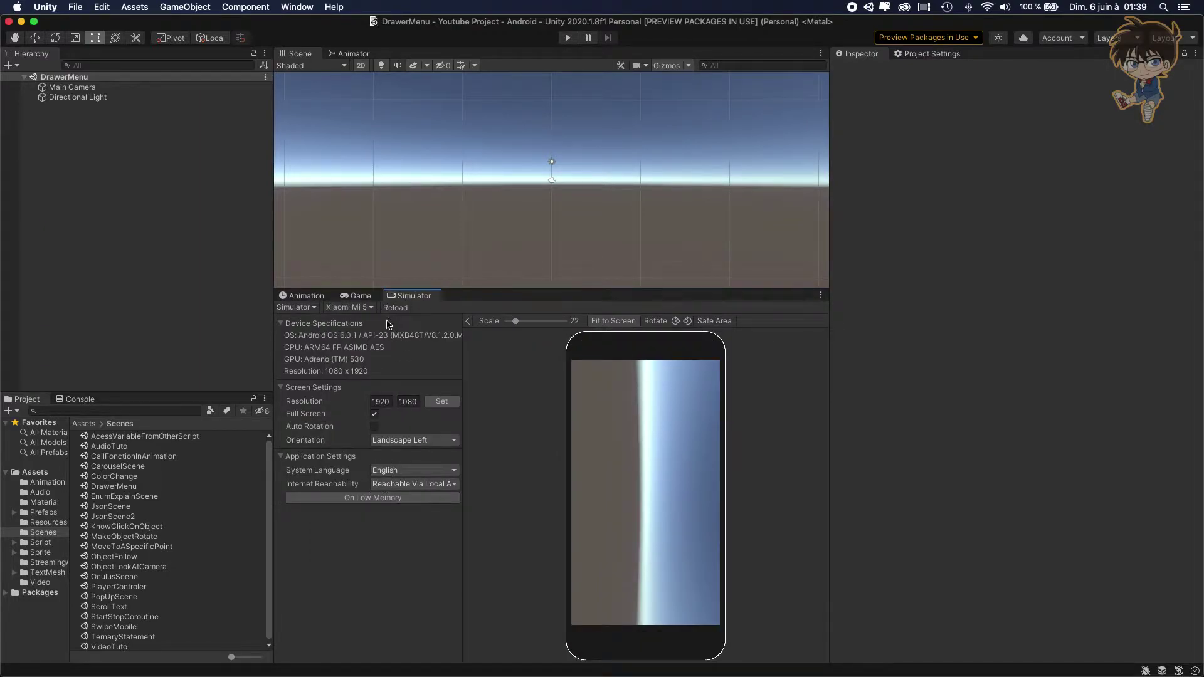
click(417, 442)
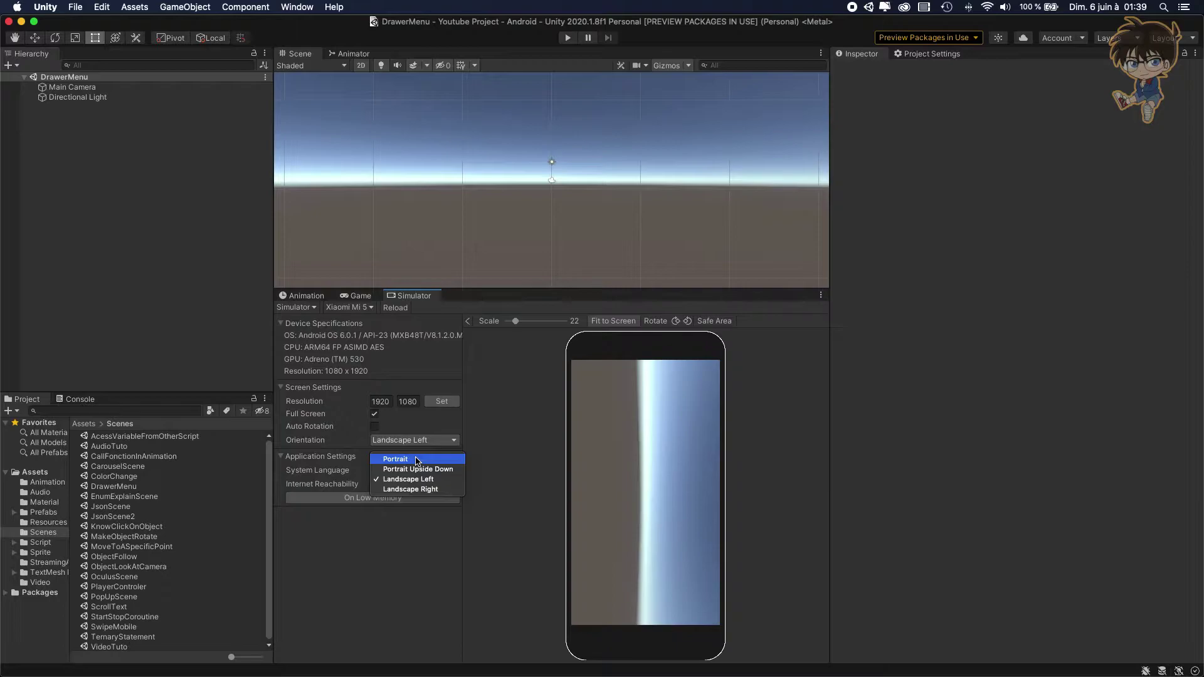
click(417, 460)
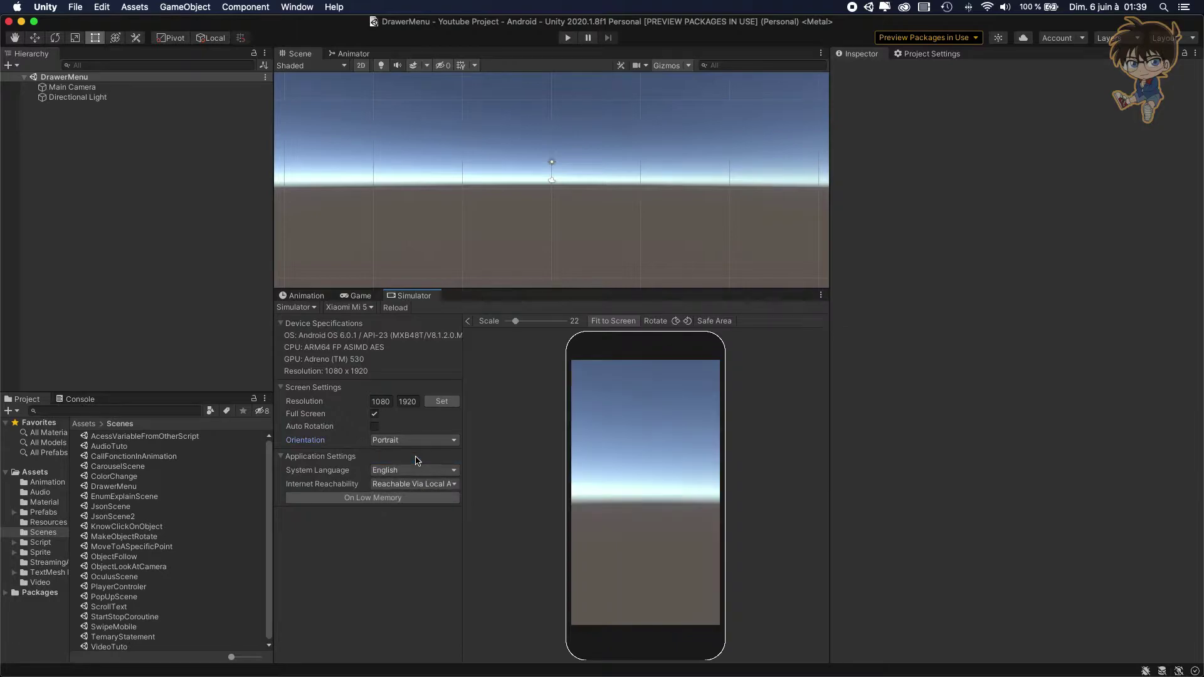
- Return to the Game view and add a UI Panel to the DrawerMenu scene
click(361, 298)
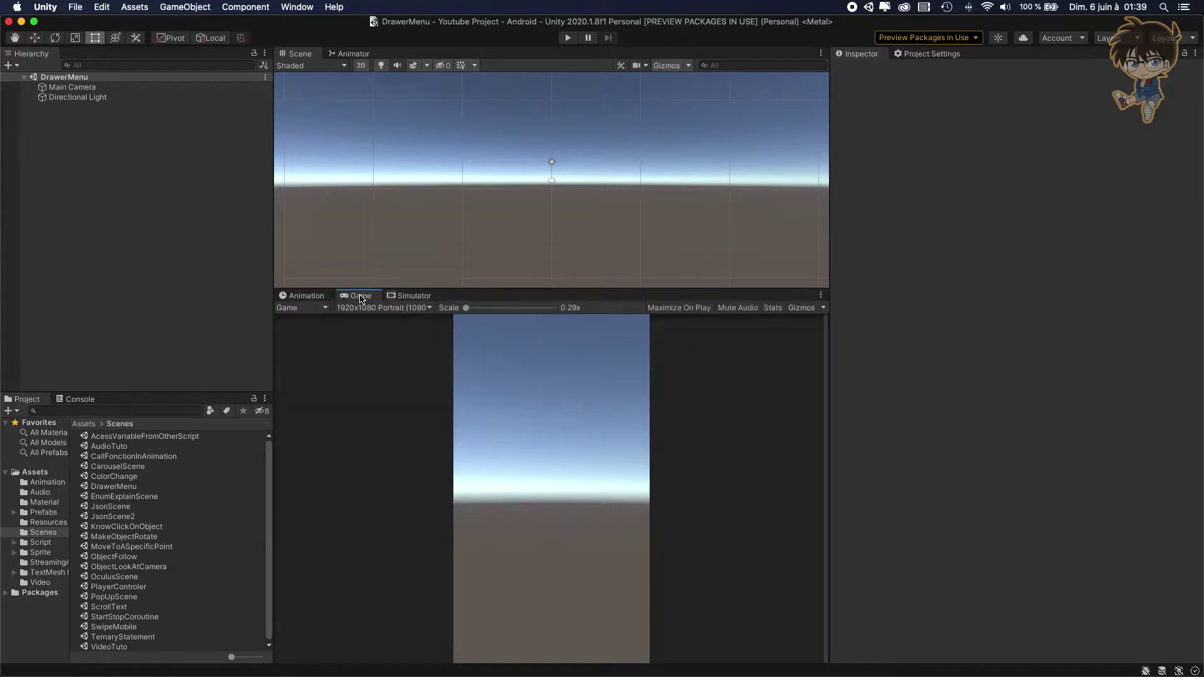
right_click(91, 130)
mouse_move(160, 333)
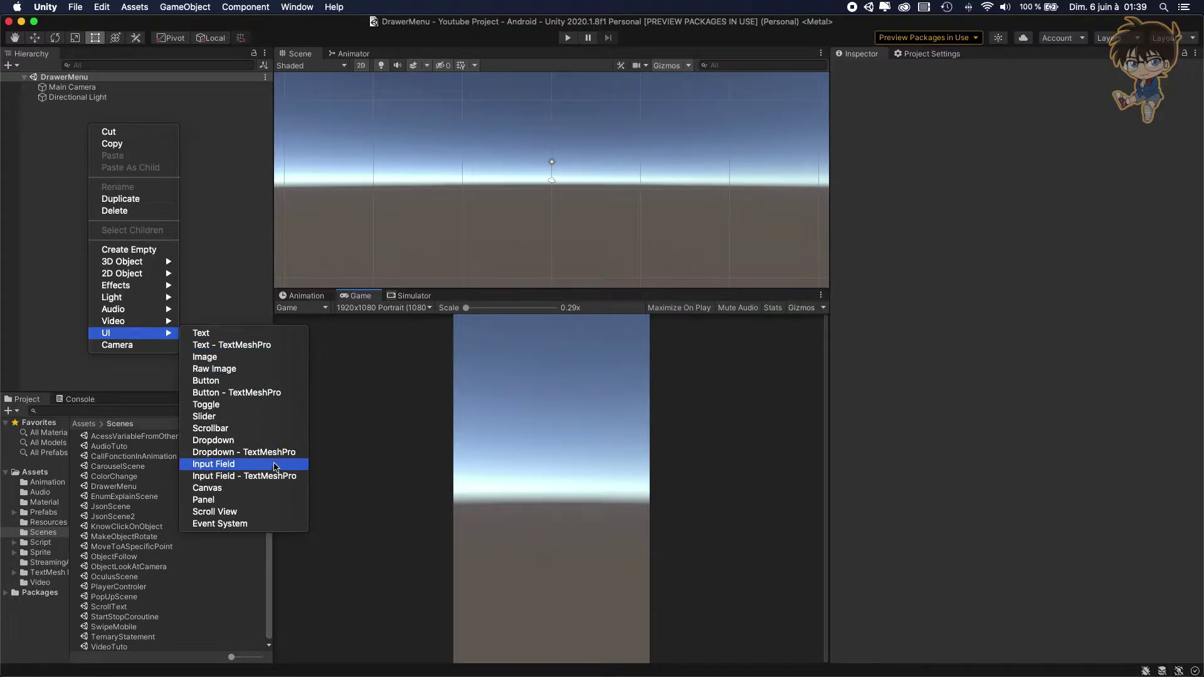
click(250, 500)
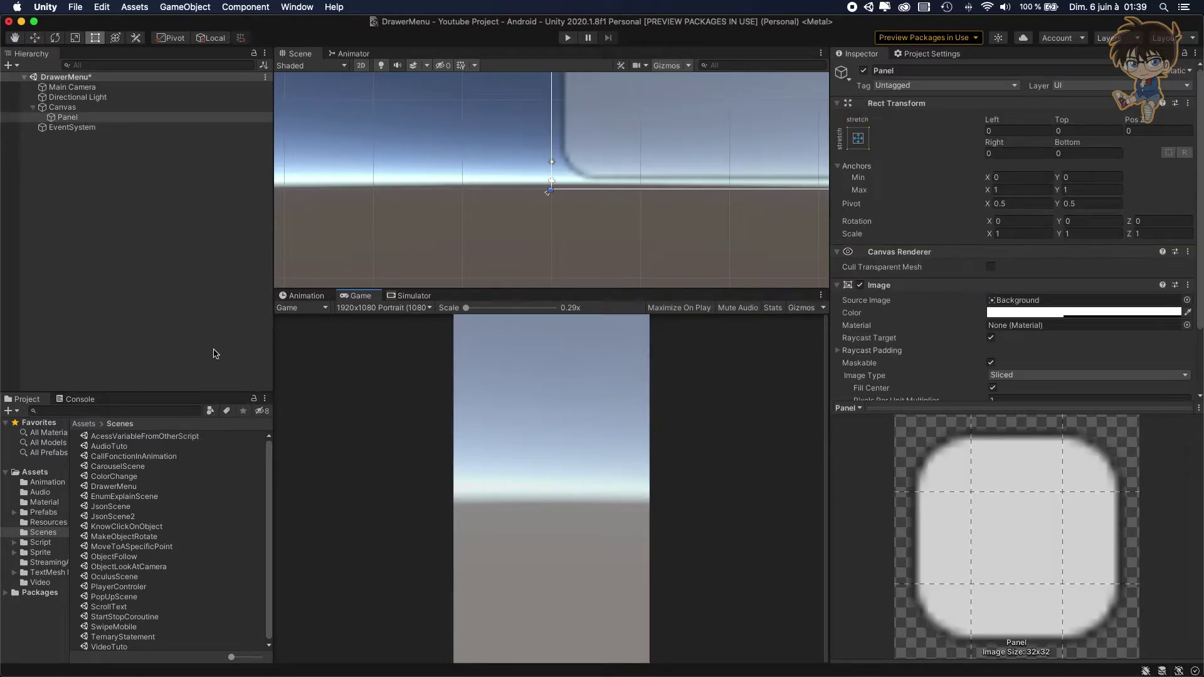
- Select the Canvas and check its Render Mode options, keeping Screen Space - Overlay
click(94, 109)
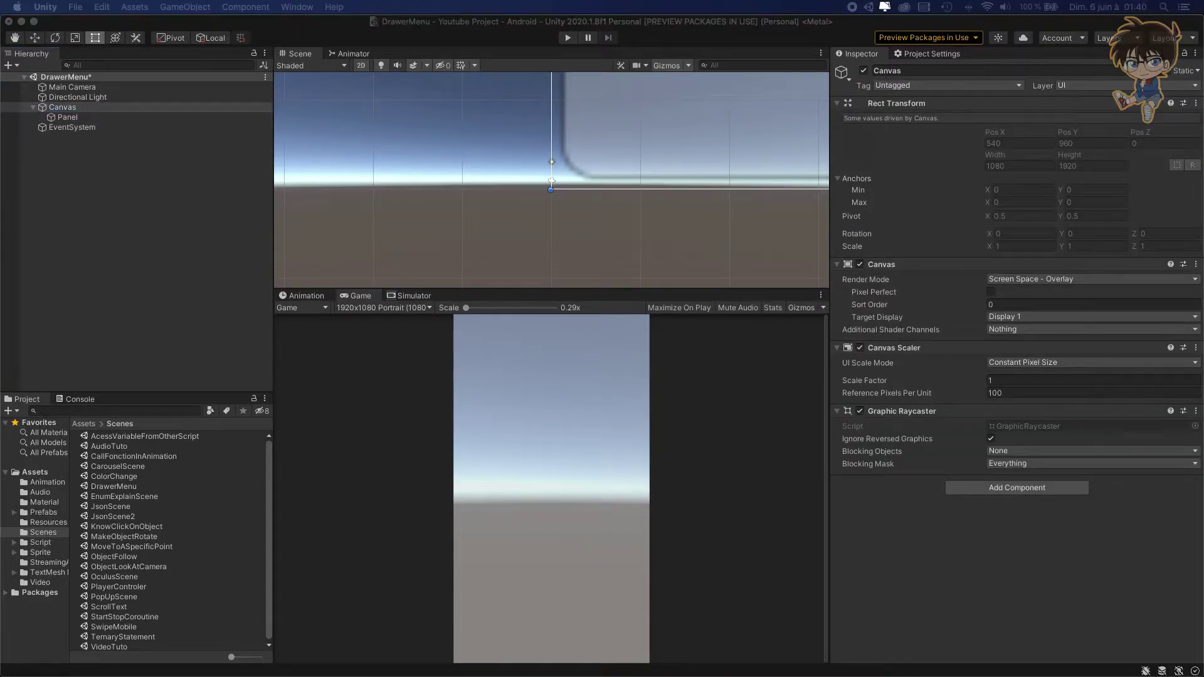
click(1065, 280)
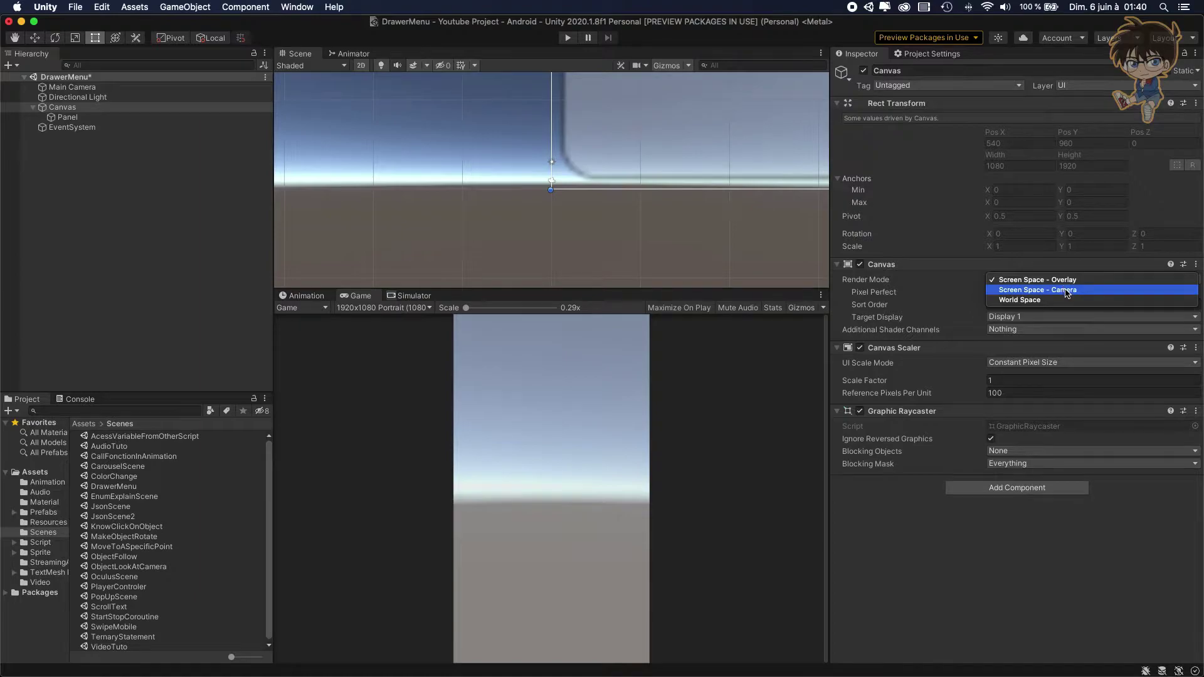
click(967, 276)
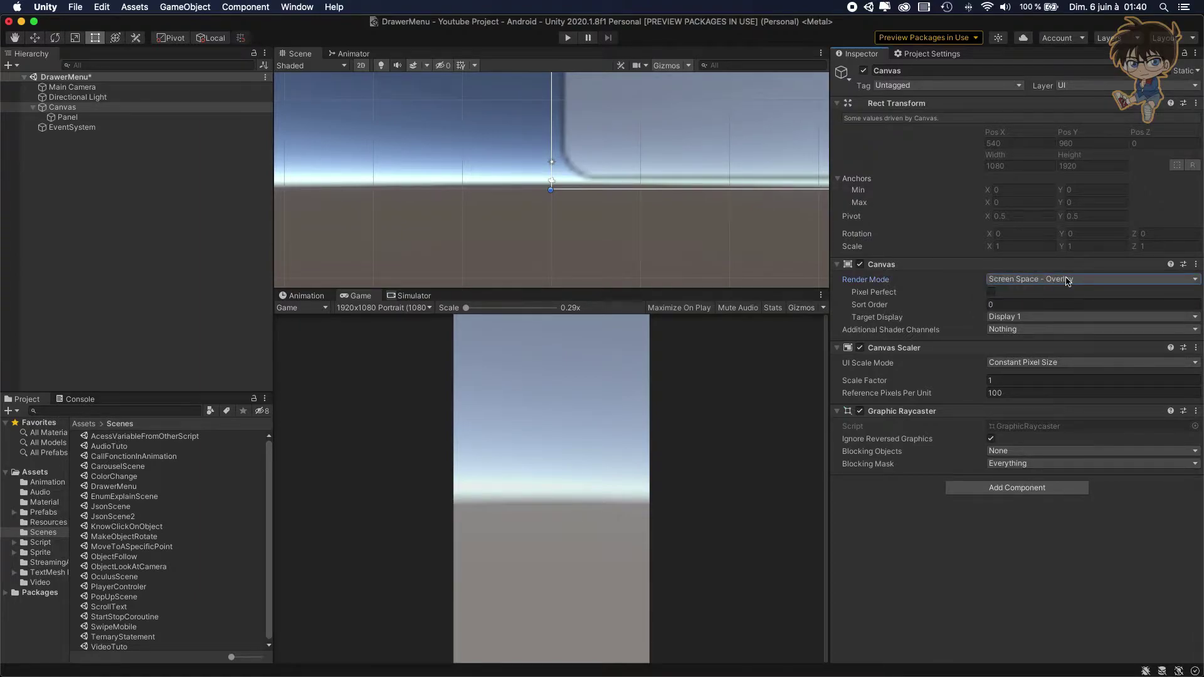
click(1066, 279)
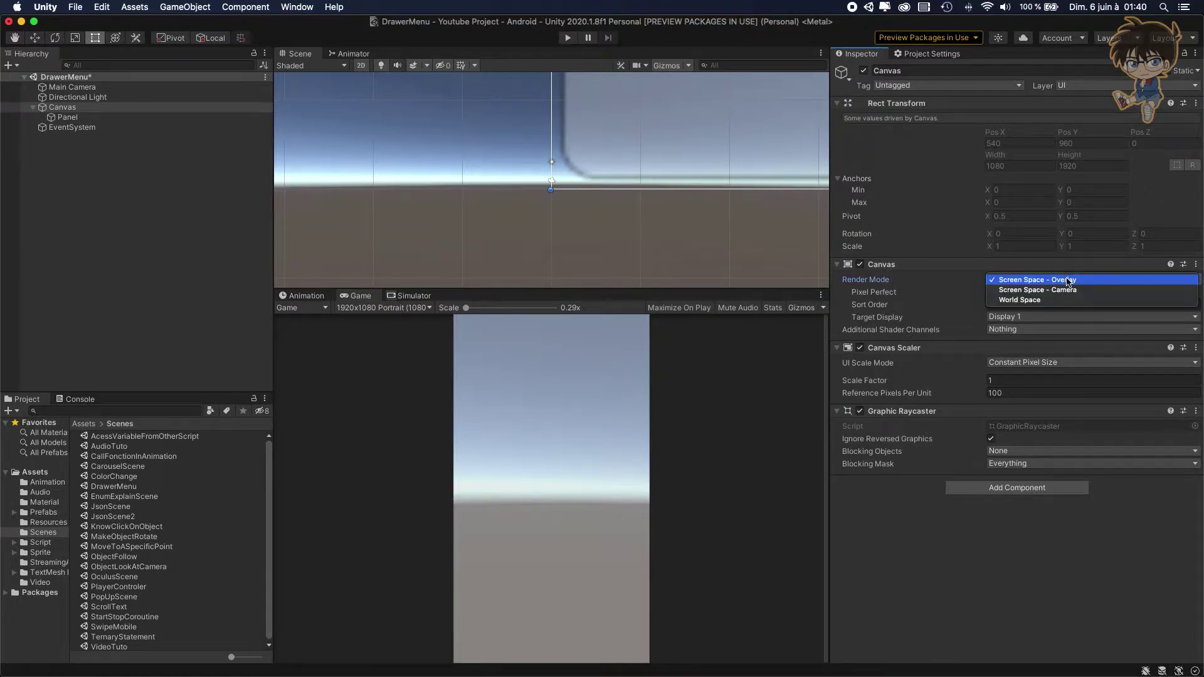
click(958, 287)
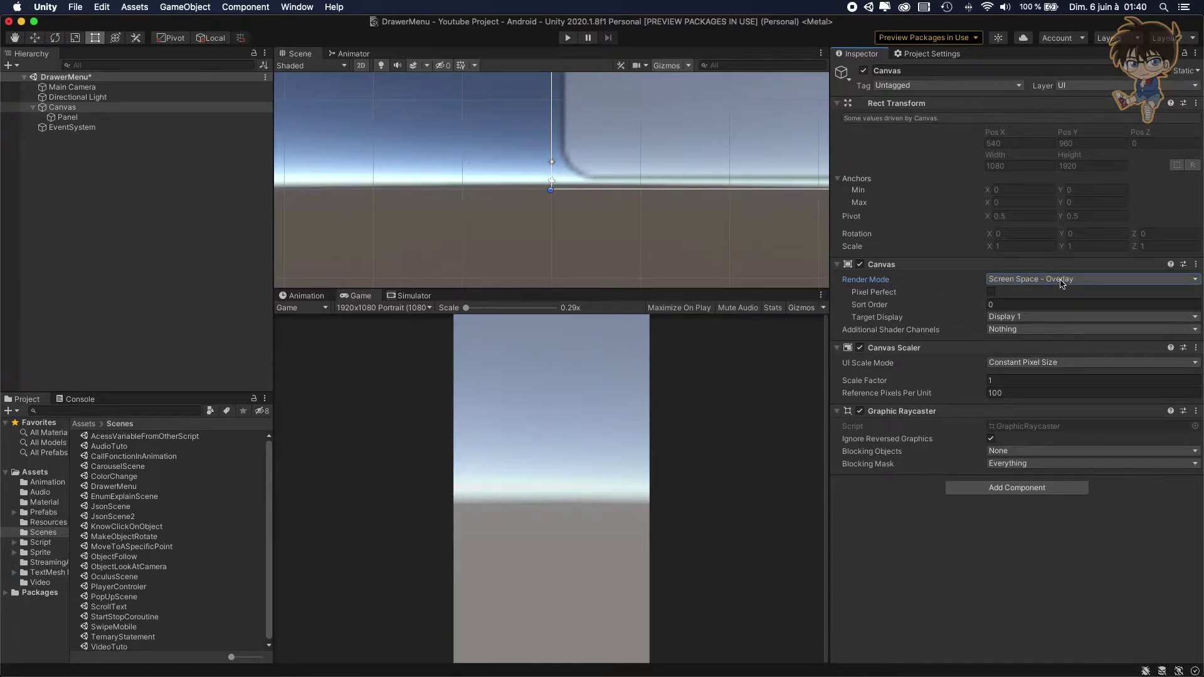
- Set the Canvas Scaler to Scale With Screen Size with a 1920 x 1080 reference resolution and a Match of 0.5
click(1027, 364)
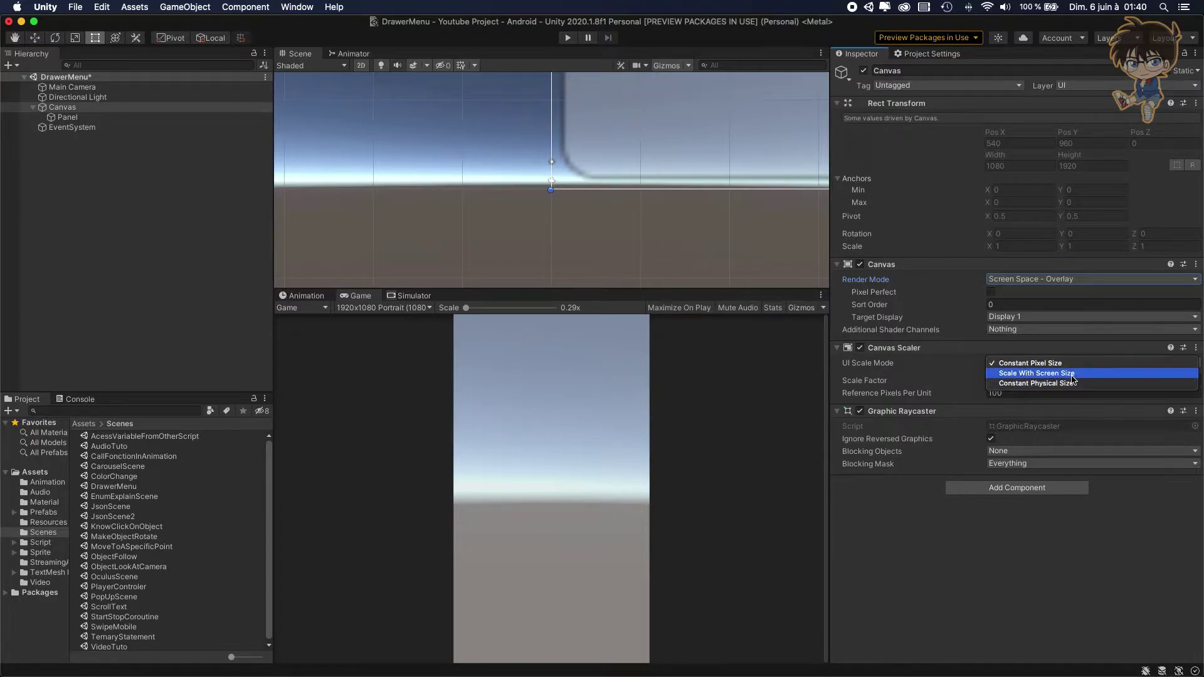
click(1072, 374)
click(1034, 380)
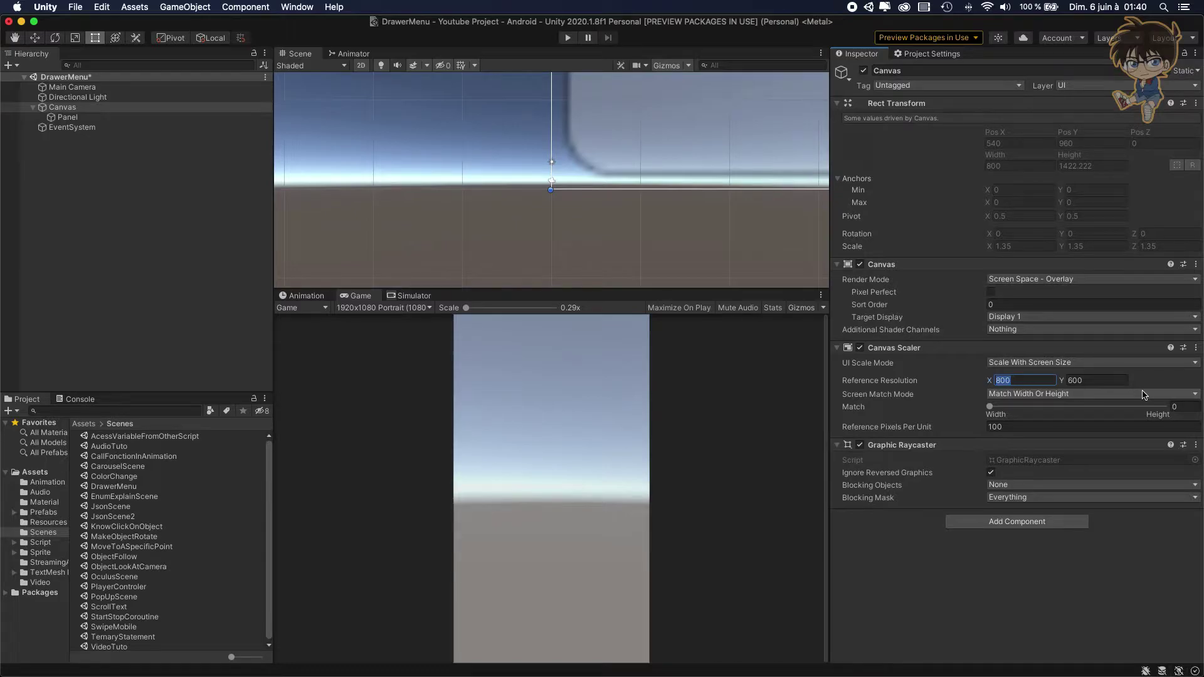
text(1920)
key(Tab)
text(1)
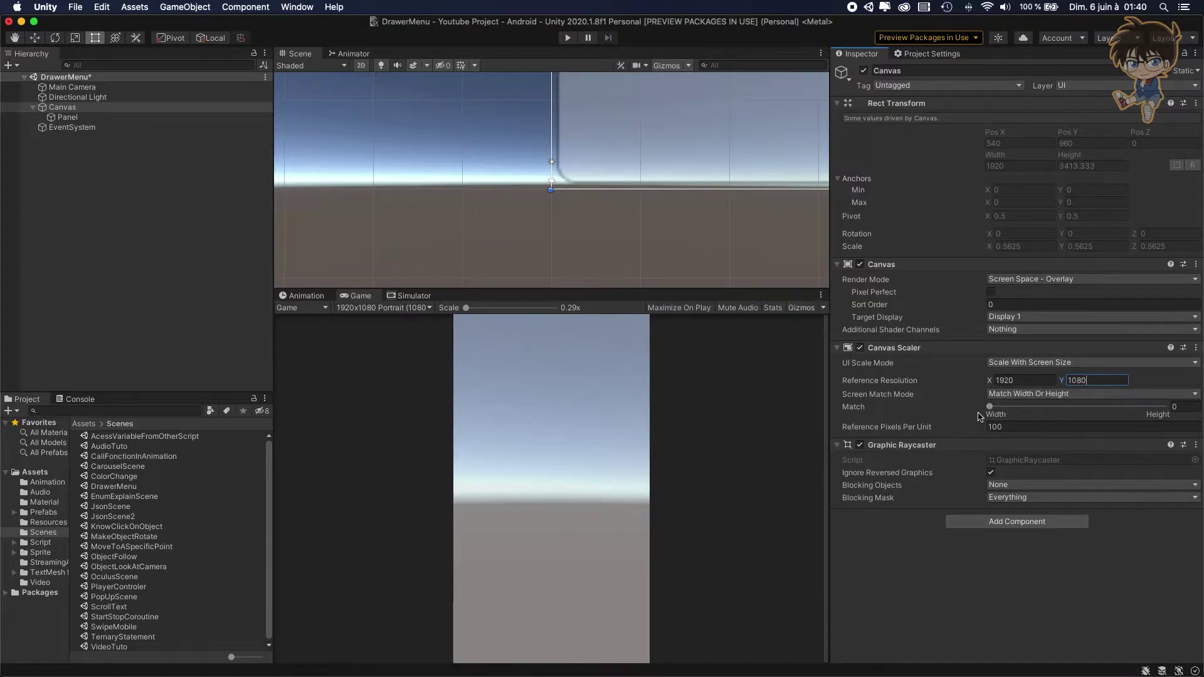
click(1185, 407)
text(0.5)
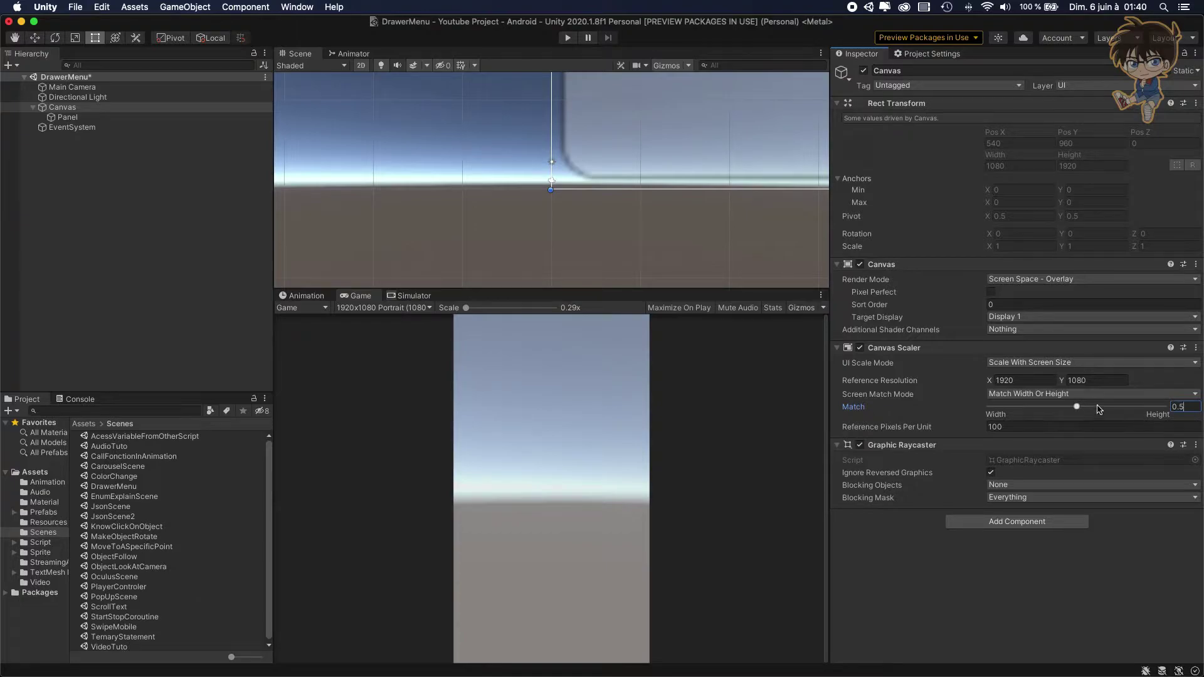
click(762, 426)
- Set the Canvas Scaler's Match fully to Width (0) and preview the canvas on the Apple iPad (7th gen) in the Simulator
drag(1077, 411, 977, 409)
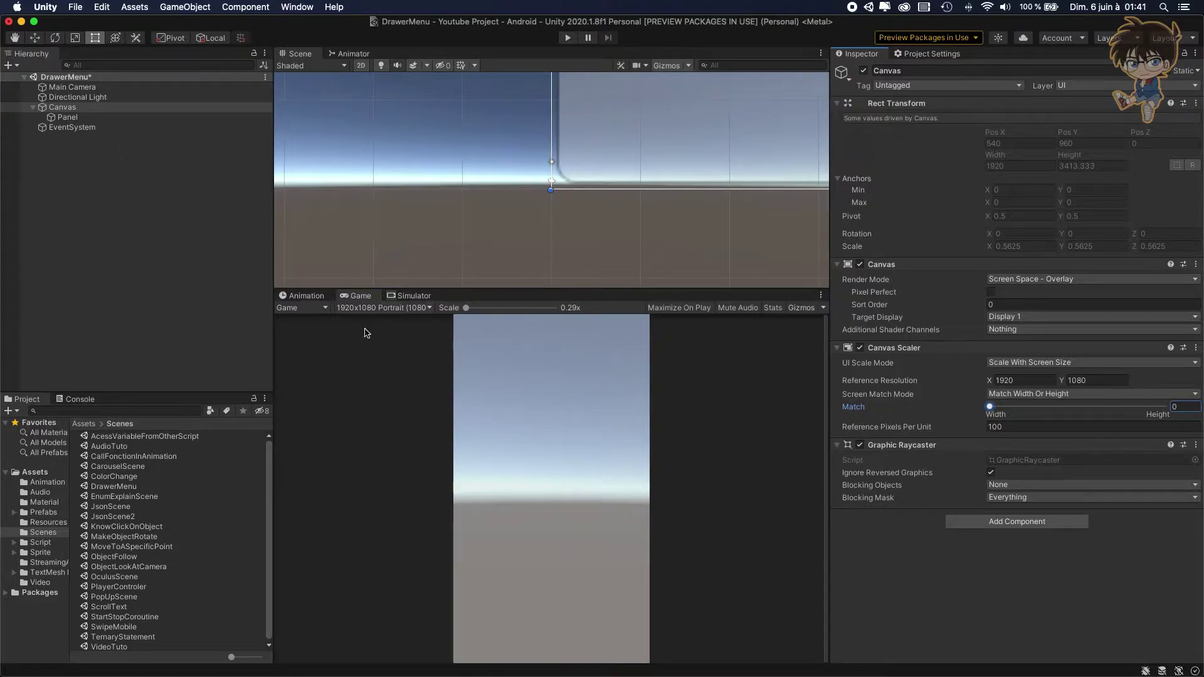
click(409, 296)
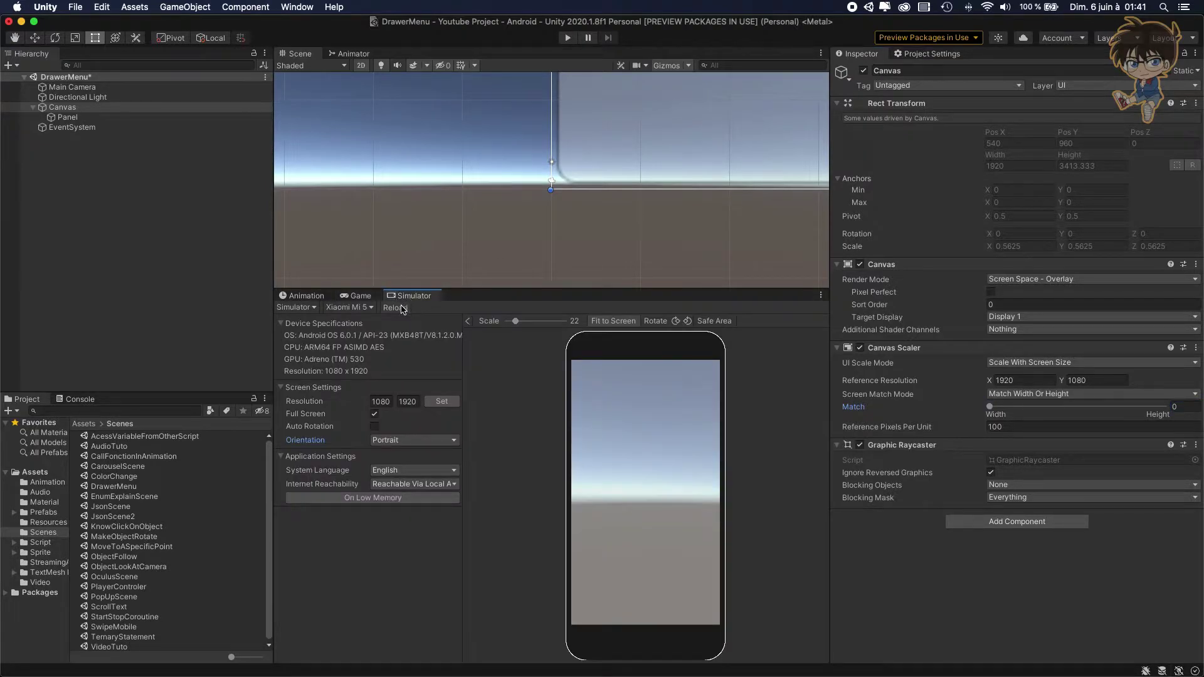
click(348, 308)
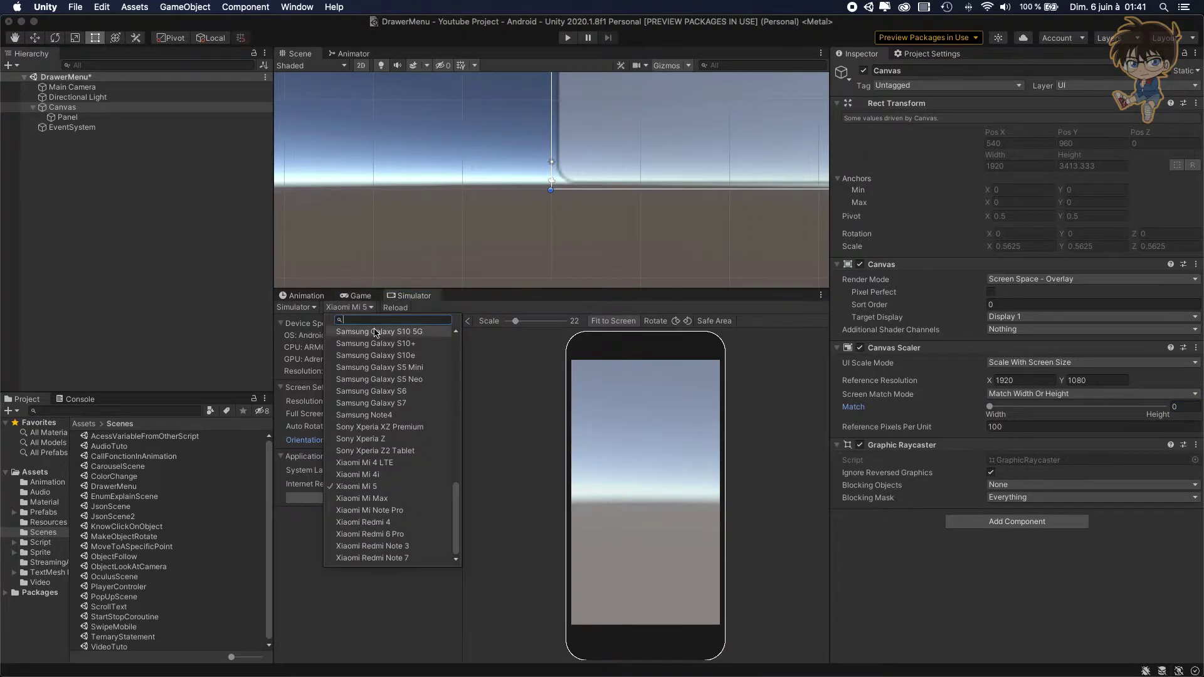
scroll(387, 361, up, 10)
click(387, 355)
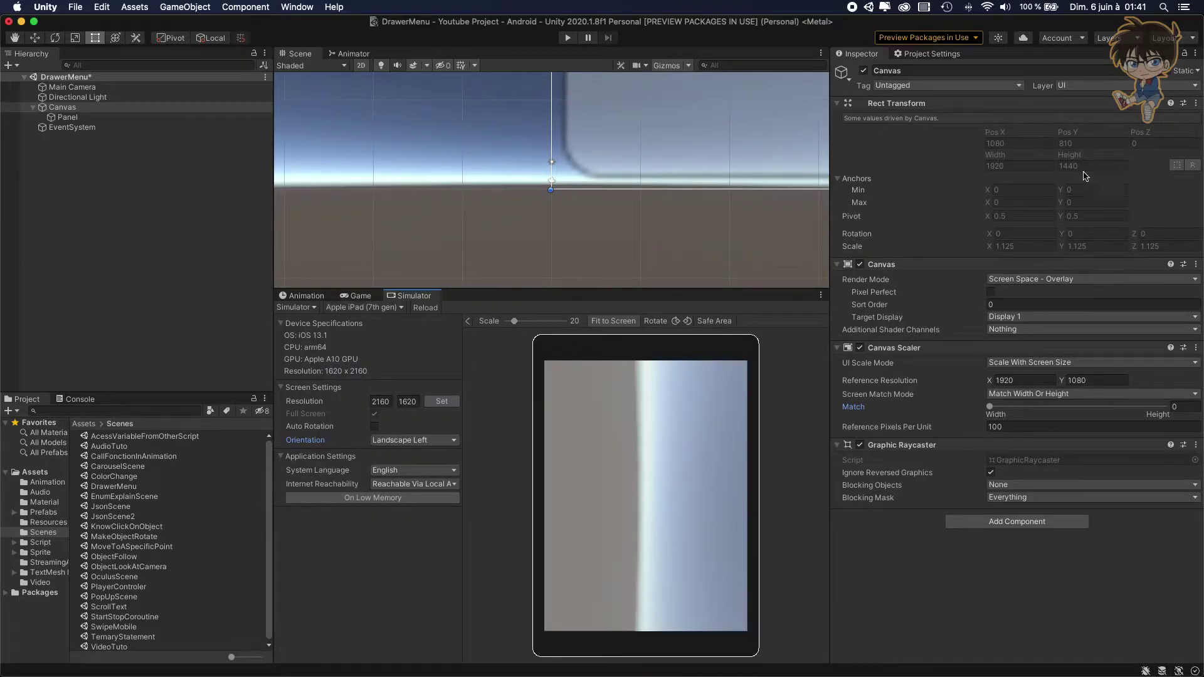
- Set Match fully to Height (1) and compare the canvas size on the Apple iPad Pro 12.9 (2018) and Apple iPod Touch 7th Gen
drag(990, 408, 1186, 408)
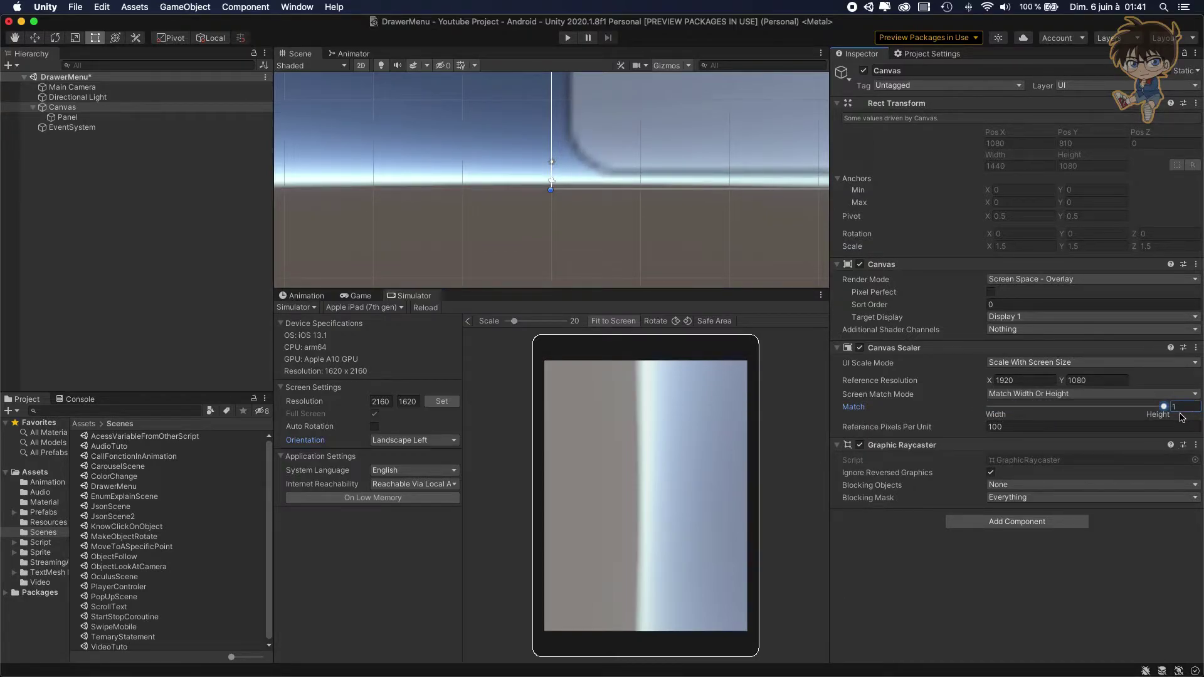
click(393, 307)
click(381, 415)
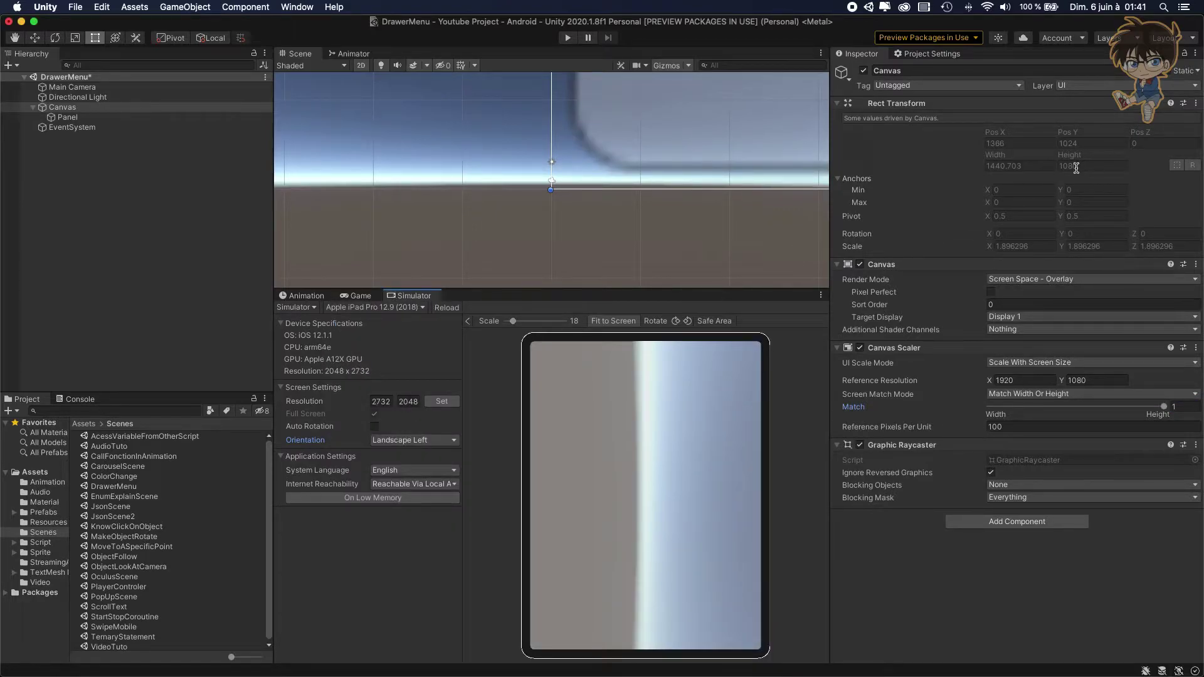
click(377, 309)
click(376, 487)
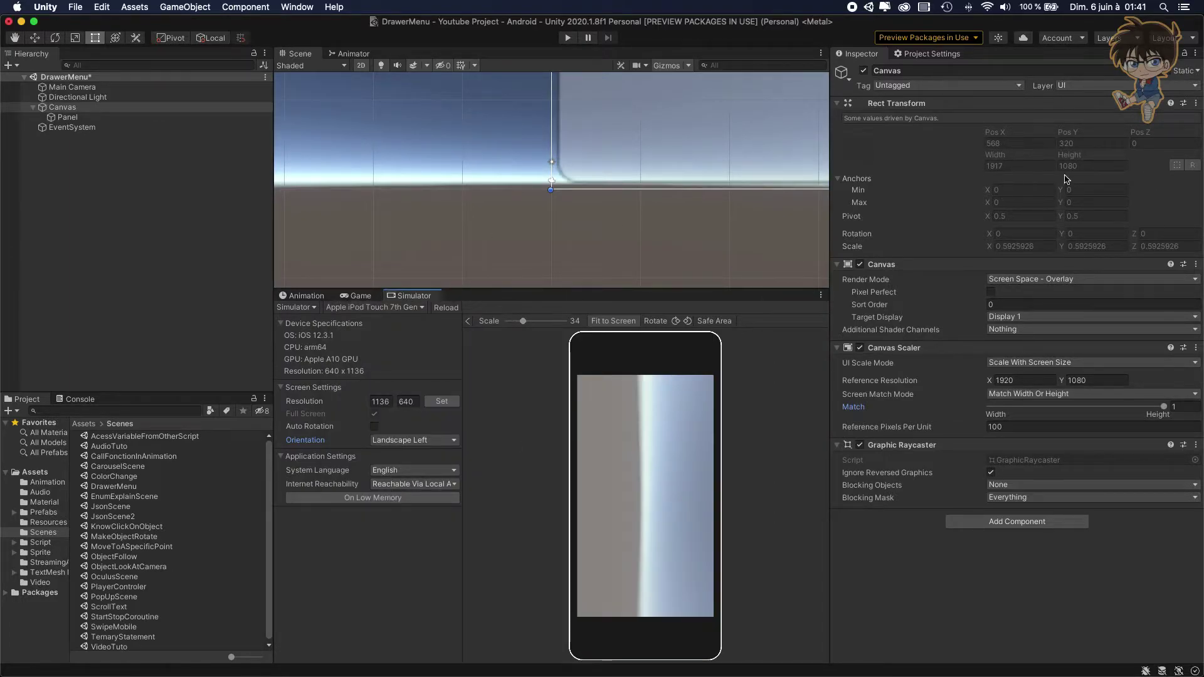
- Set the Canvas Scaler's Match to 0.5 and return to the Game view
click(1182, 407)
text(0.5)
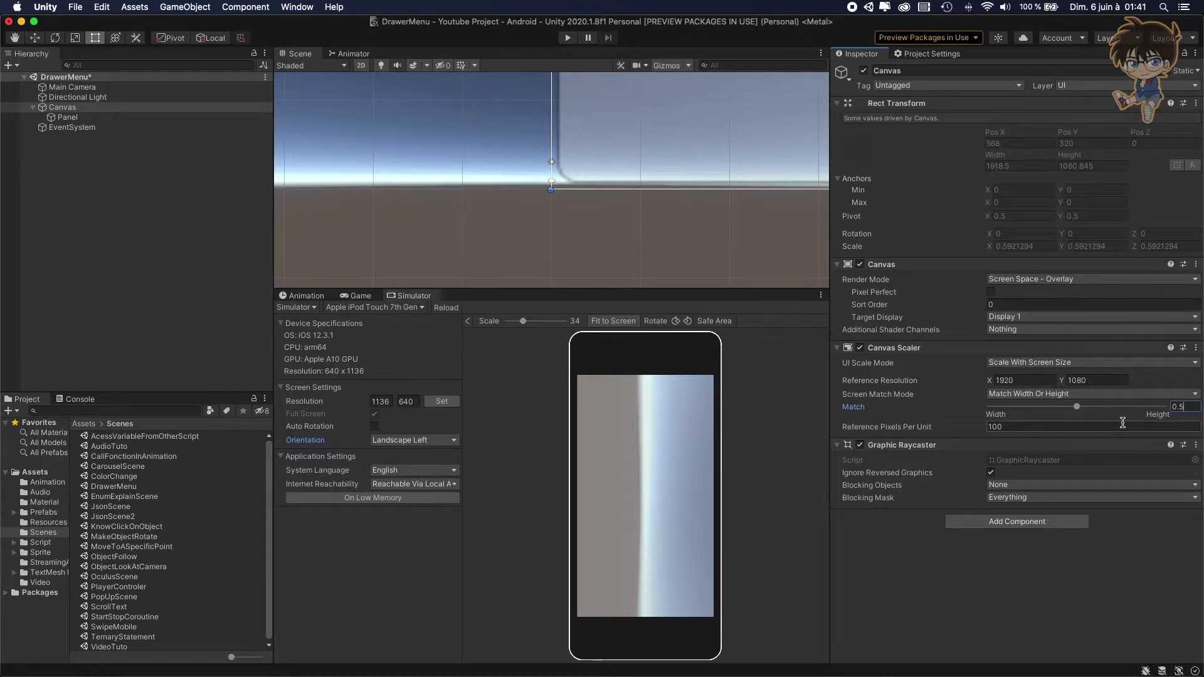
click(981, 593)
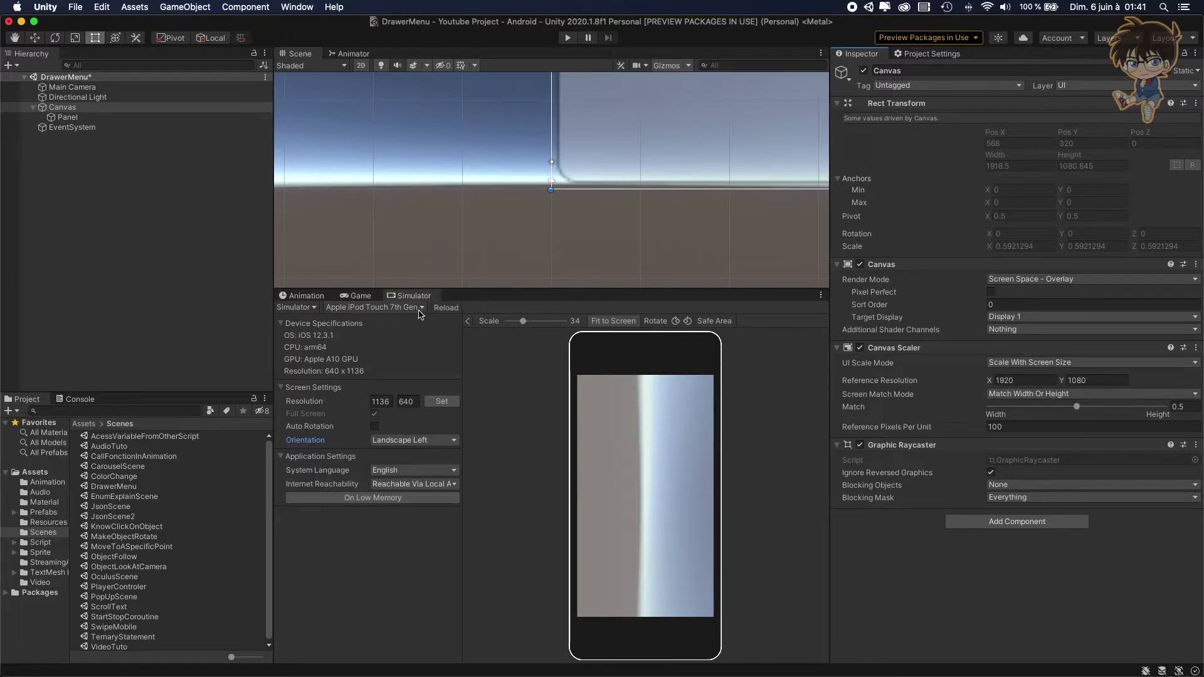
click(357, 296)
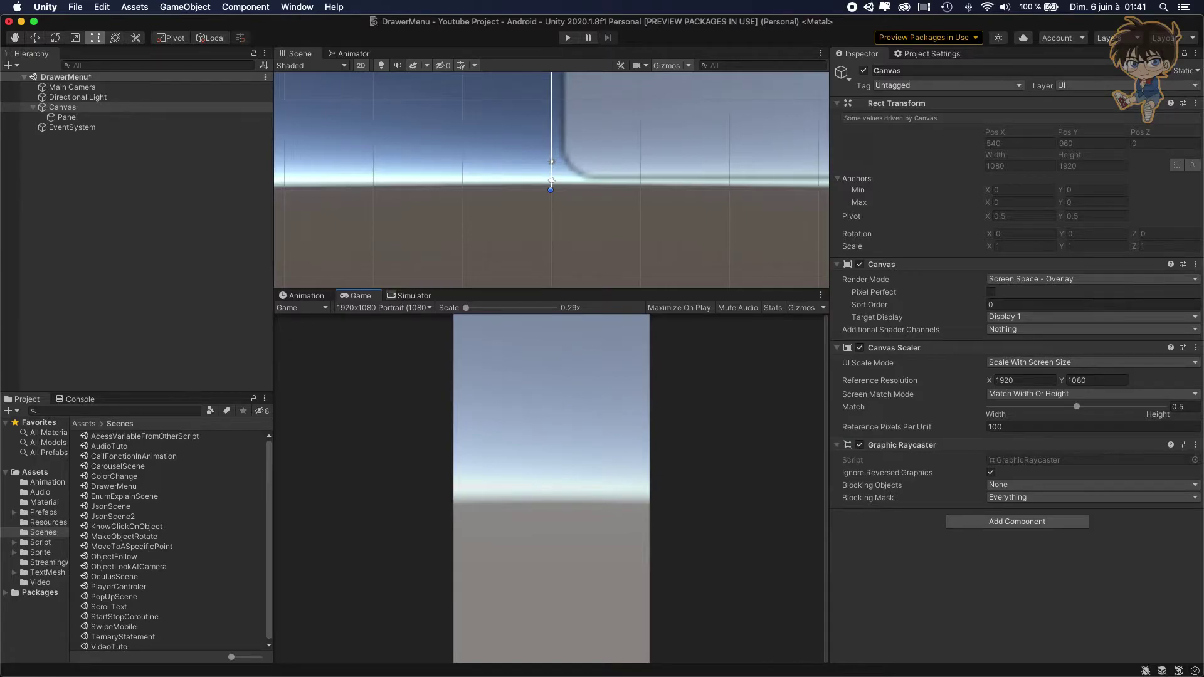
- Create an empty child object under the Panel
click(68, 118)
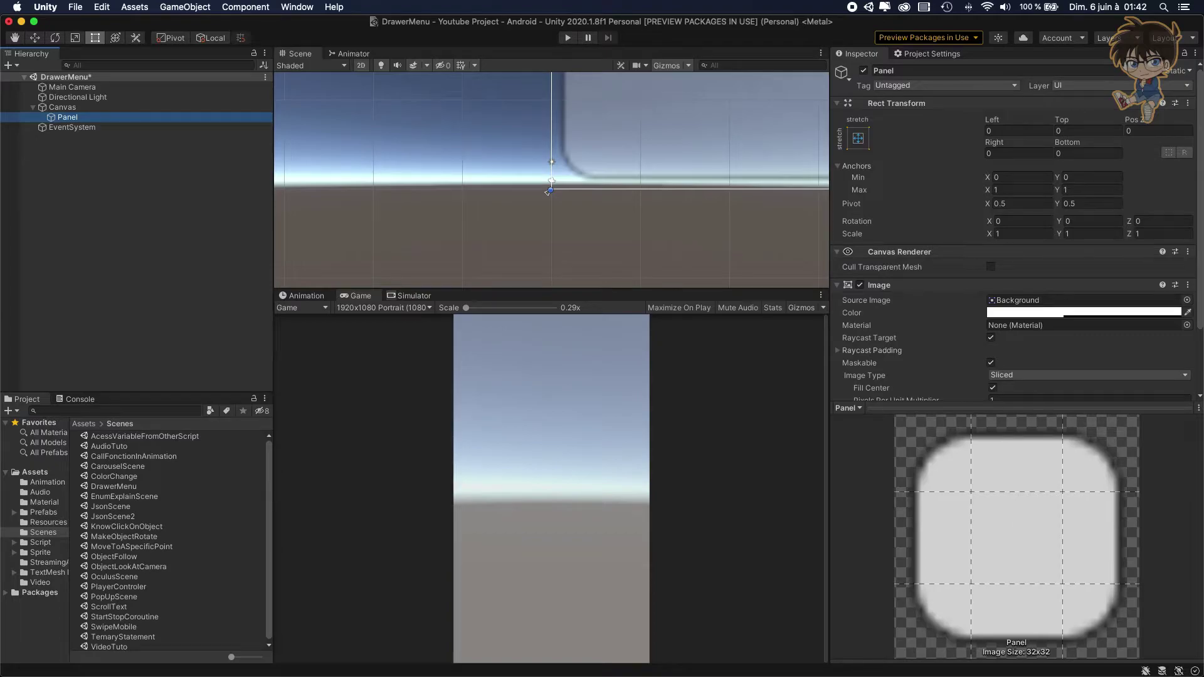
right_click(70, 122)
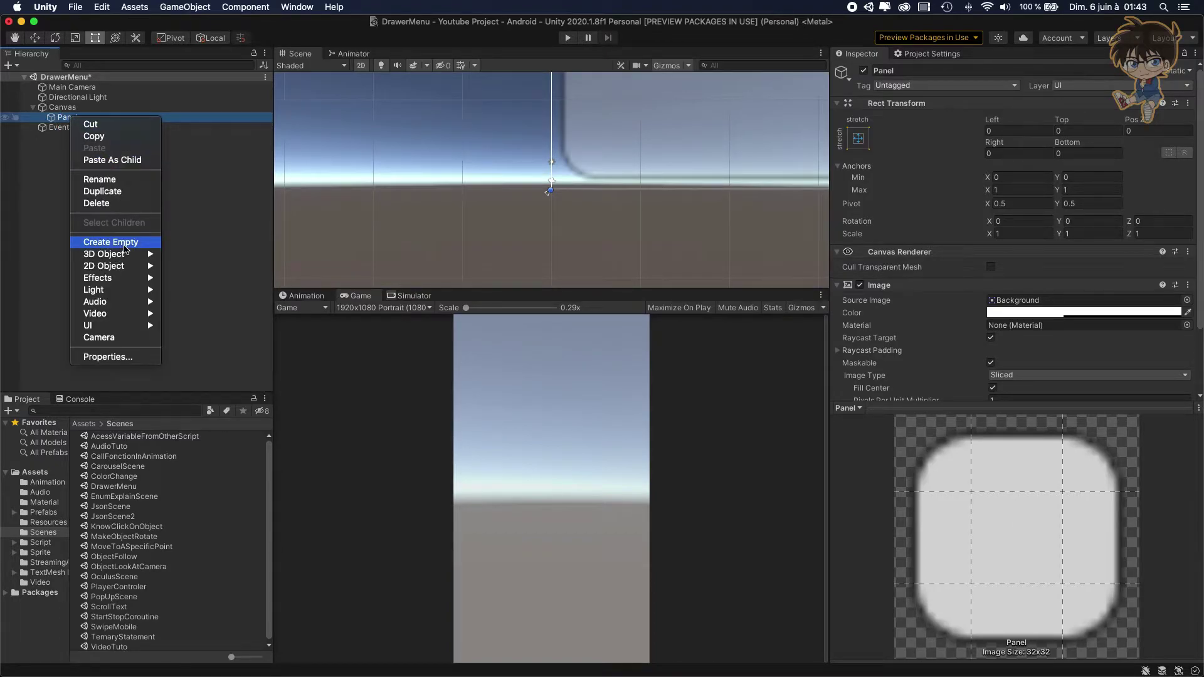
click(125, 249)
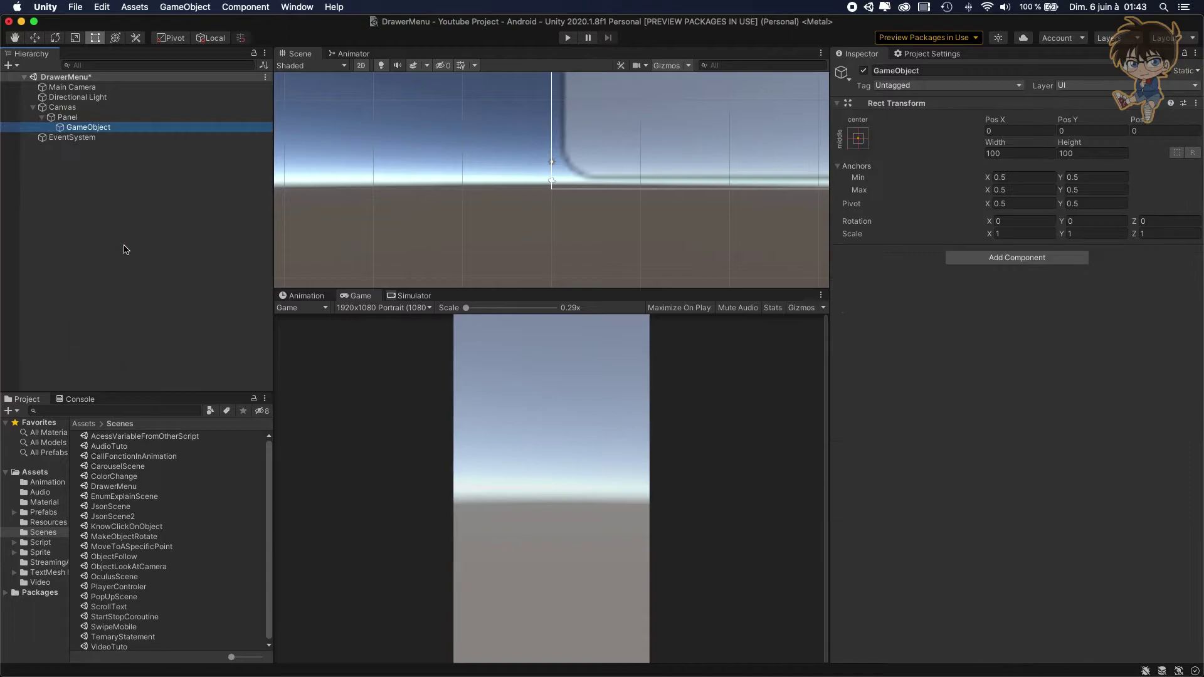
- Stretch the new child object to fill the Panel in both directions, setting its position along with the anchors
click(859, 138)
key(alt)
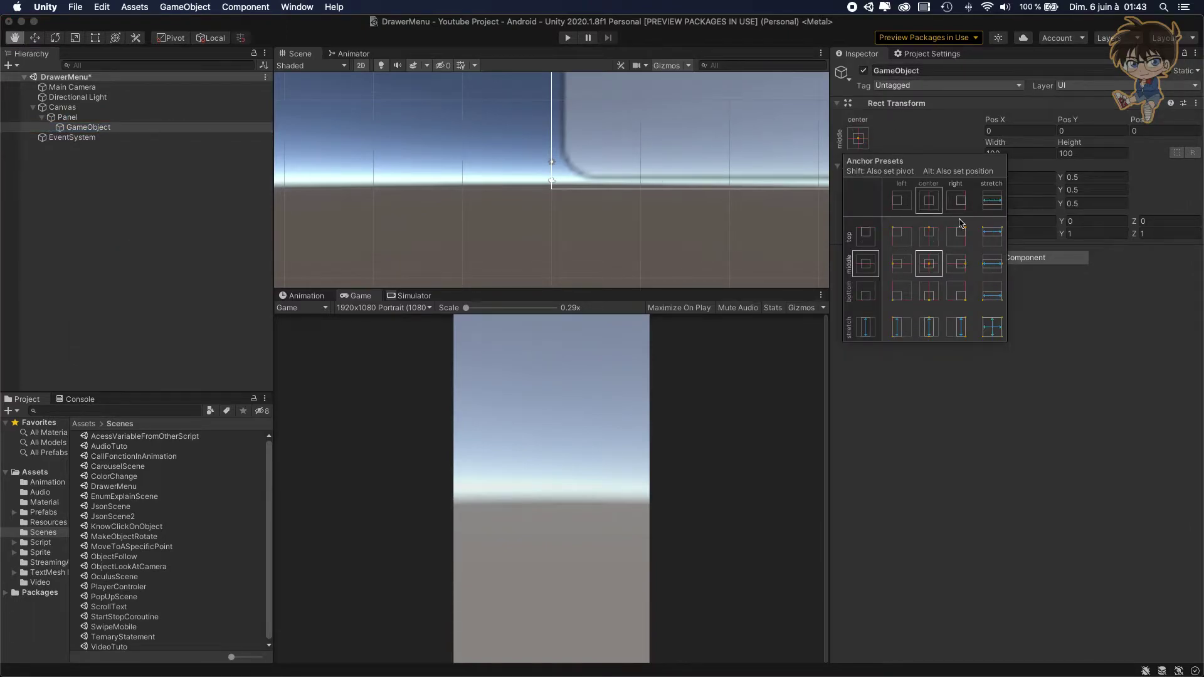
alt+click(996, 329)
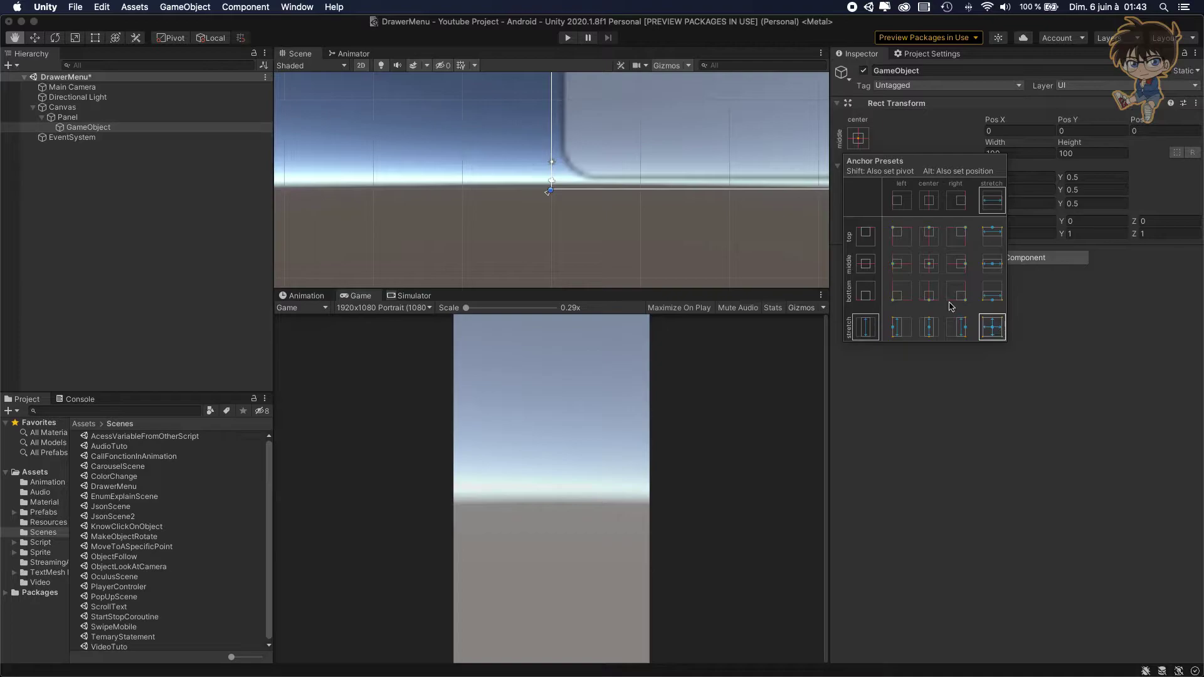
click(194, 193)
- Rename the Panel's empty child object to DrawerParent and frame it in the Scene view
click(124, 129)
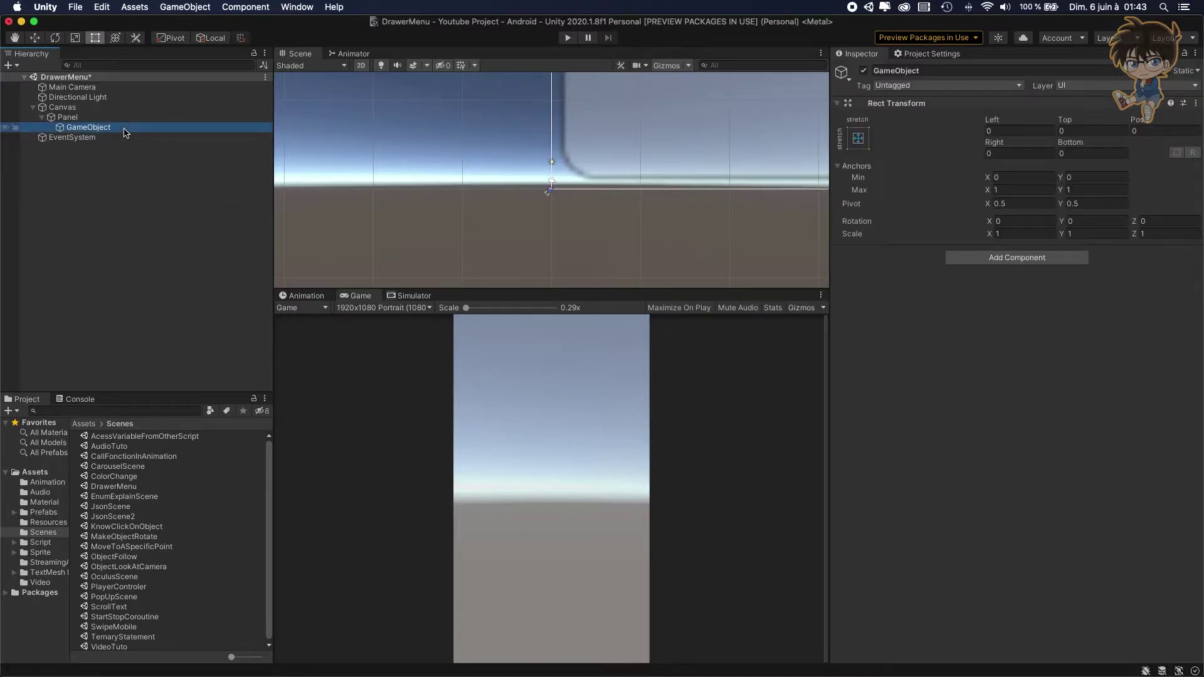
click(124, 129)
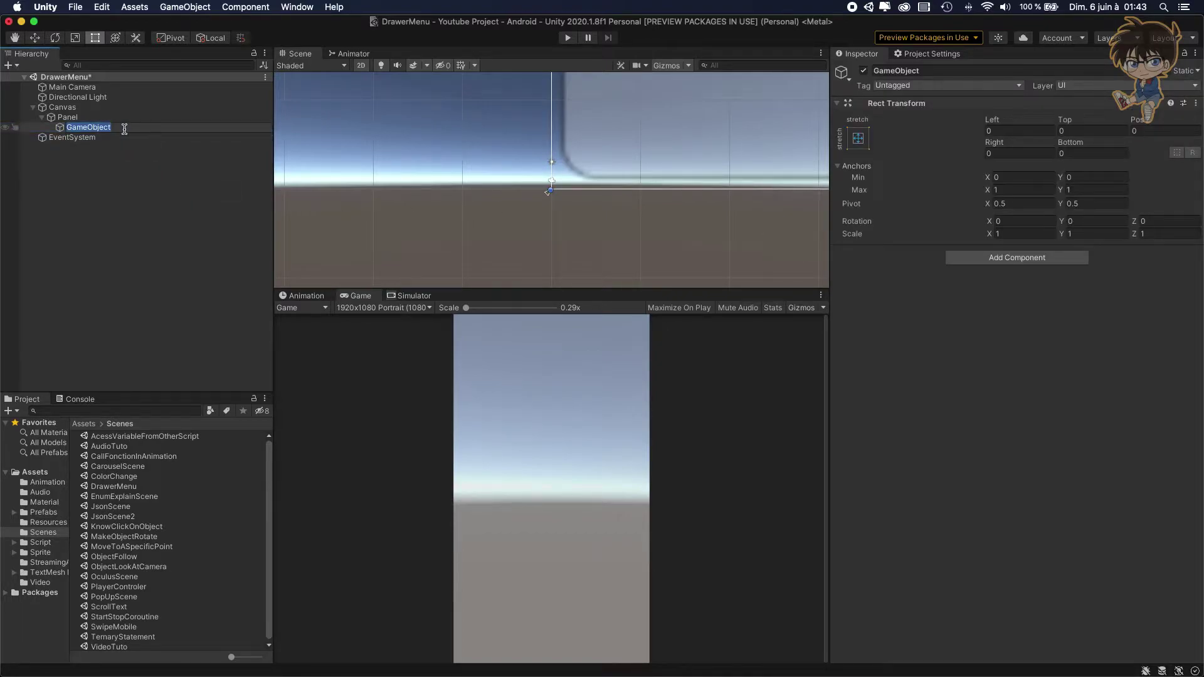
text(Drawerparent)
key(Return)
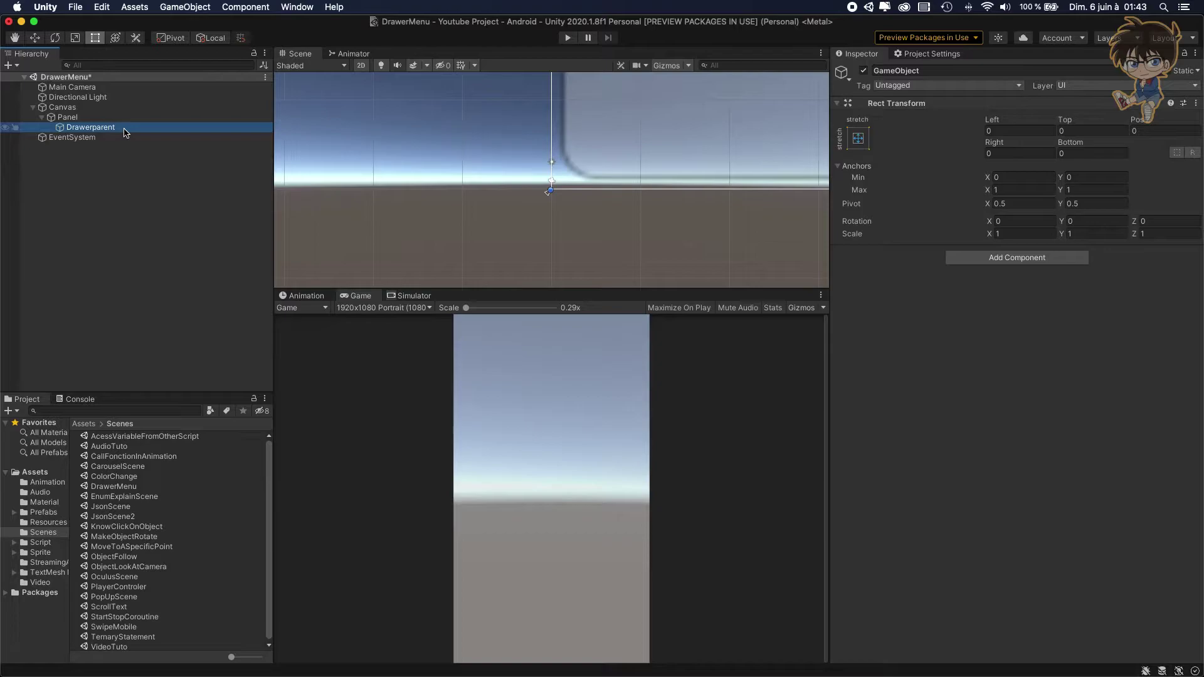
click(124, 129)
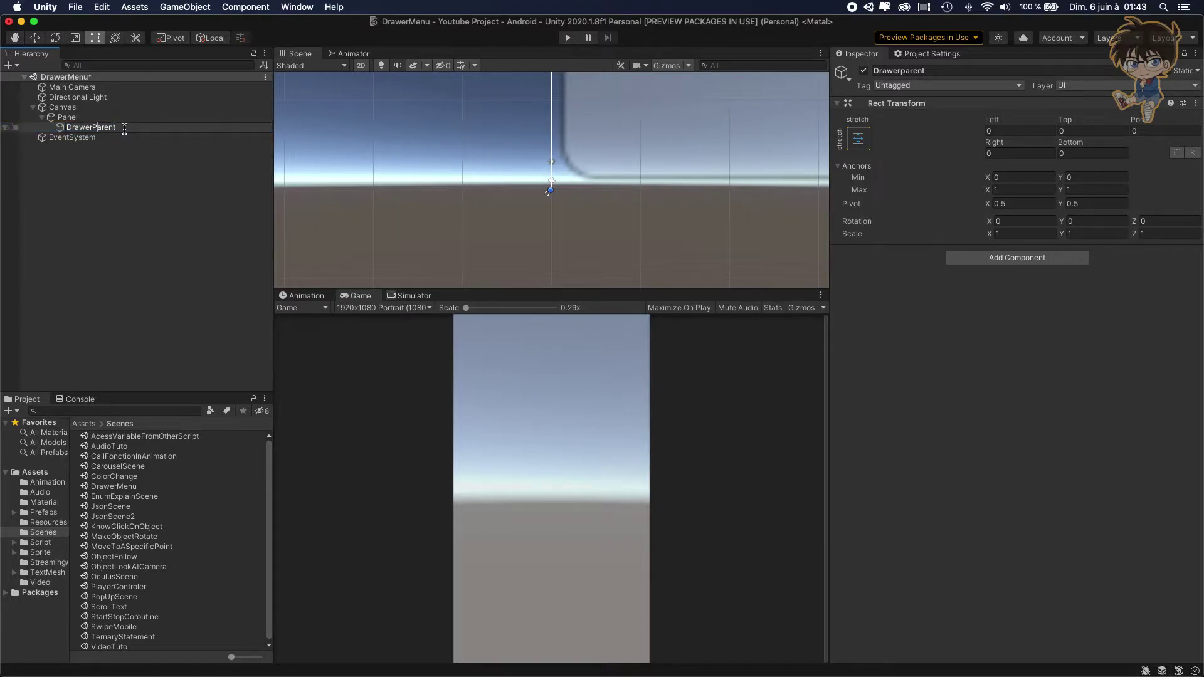
double_click(118, 132)
double_click(142, 129)
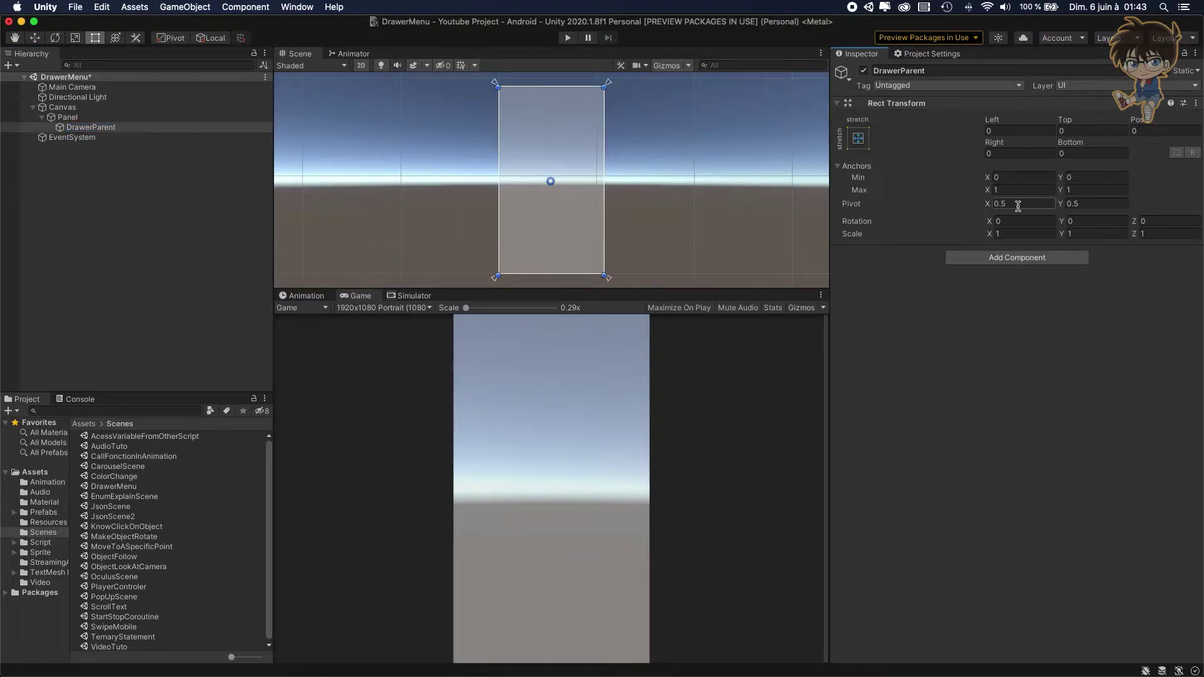
- Set DrawerParent's pivot X to 0 and save the scene
click(1018, 206)
text(0)
click(165, 239)
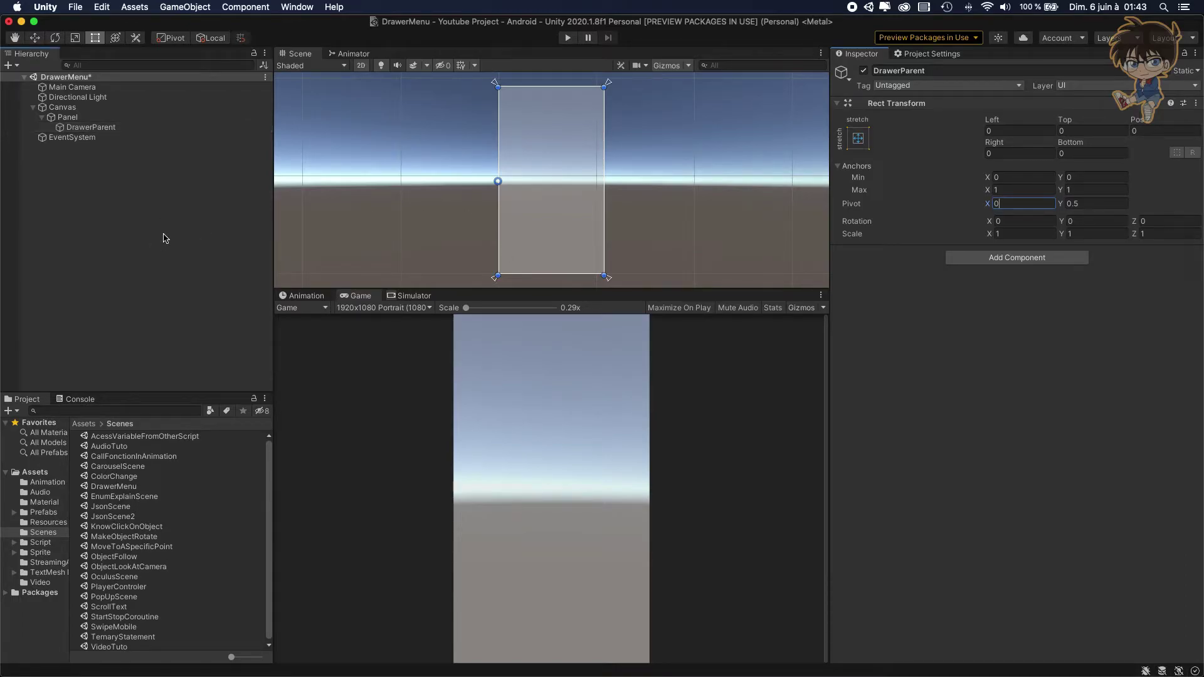
key(super+s)
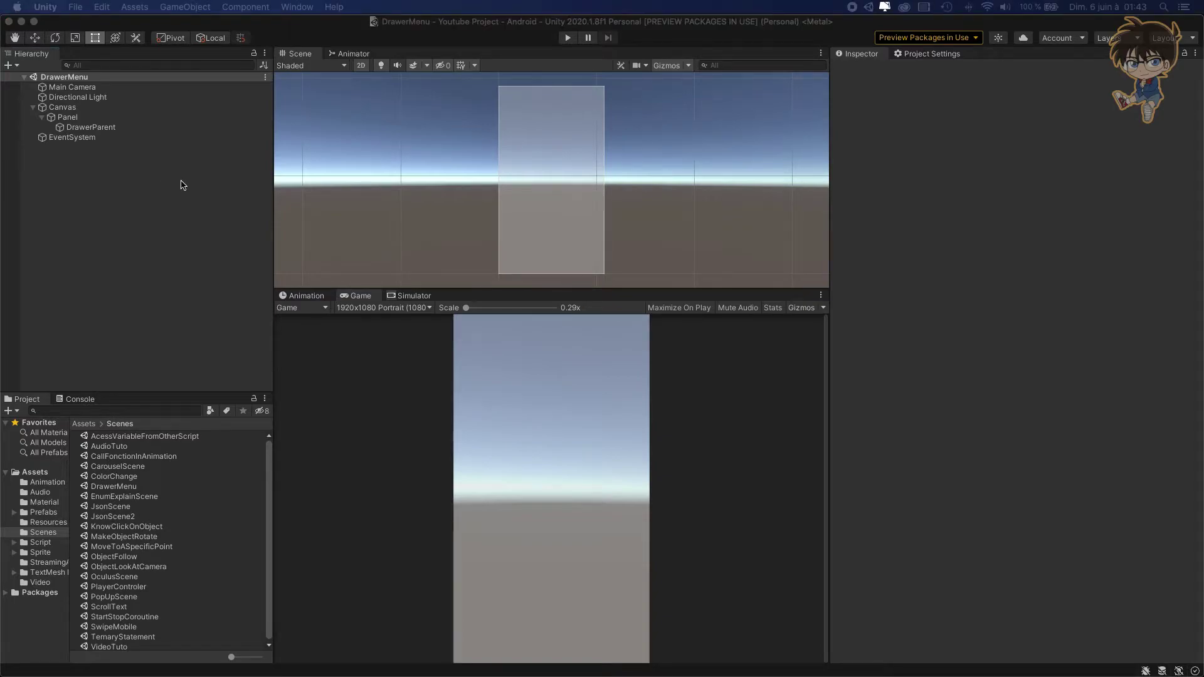
- Add a UI Image as a child of DrawerParent
click(104, 128)
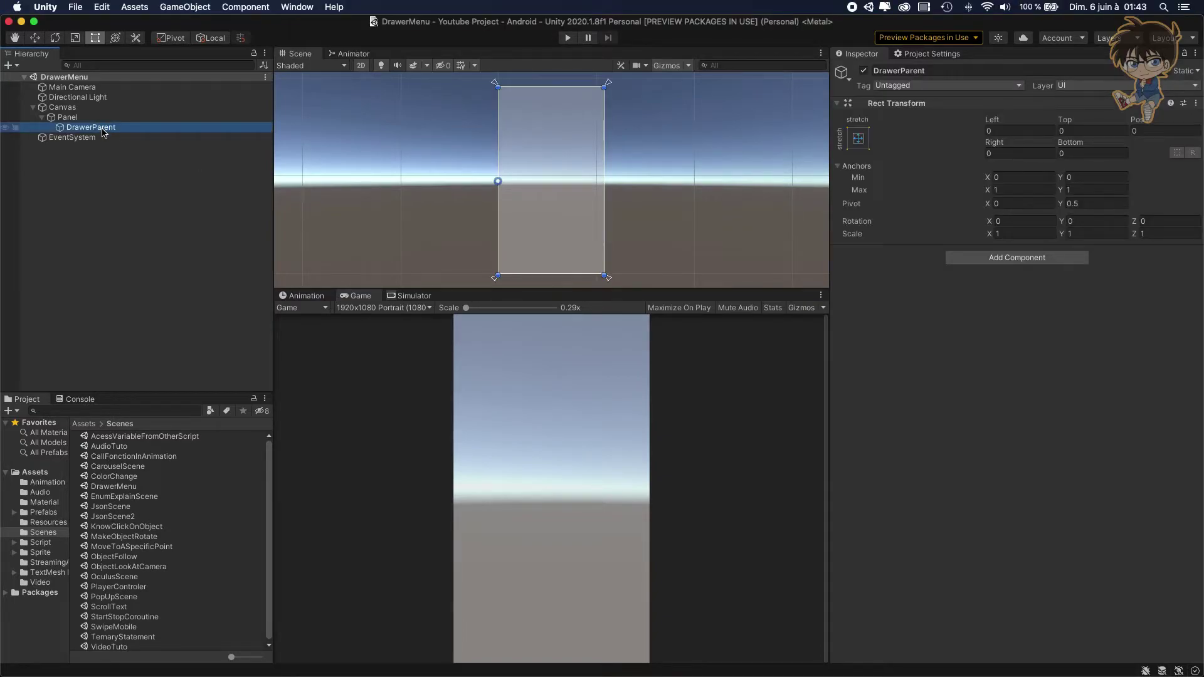
right_click(103, 131)
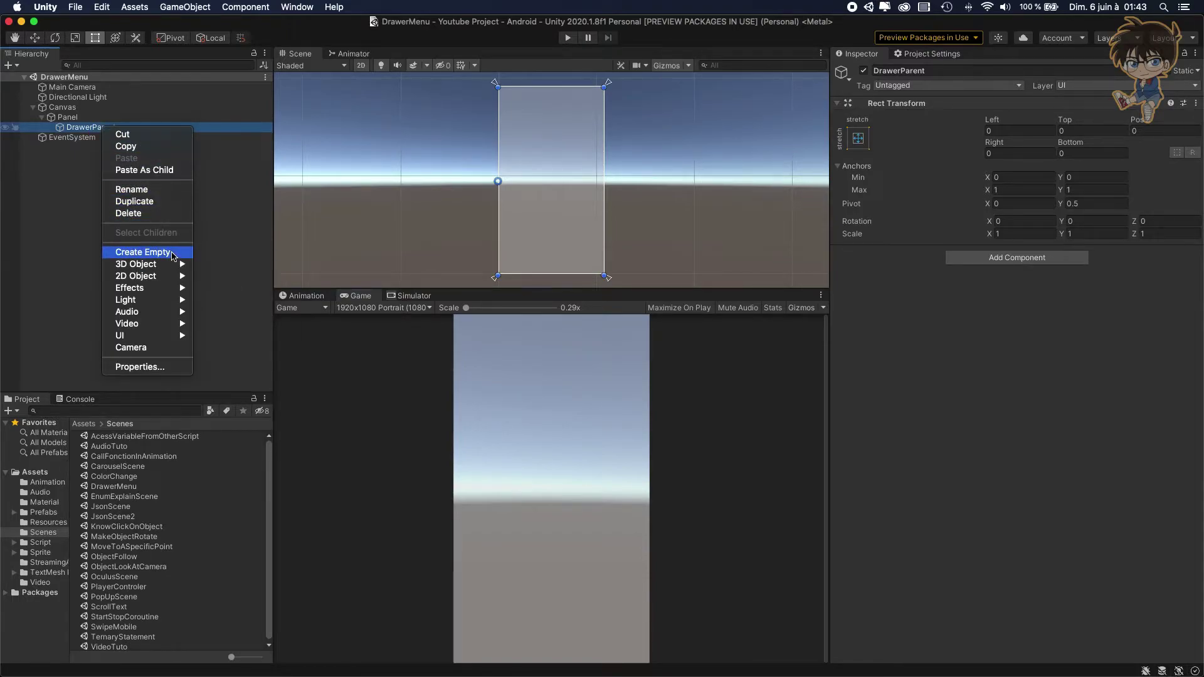
mouse_move(175, 335)
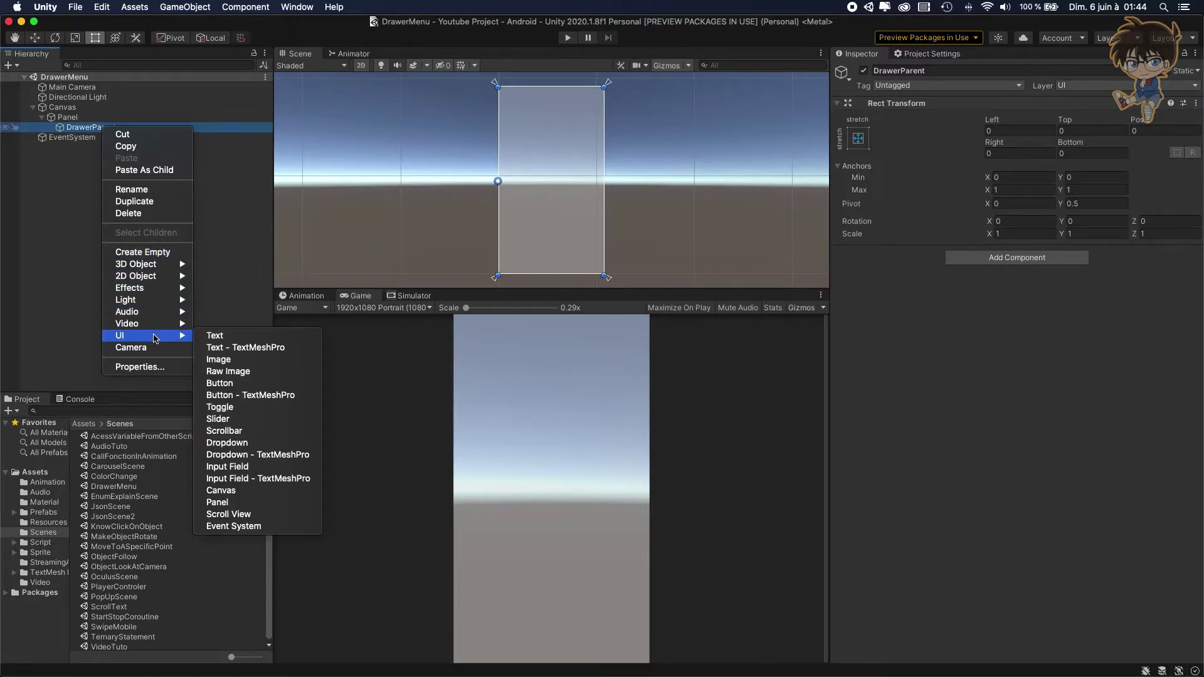
click(266, 365)
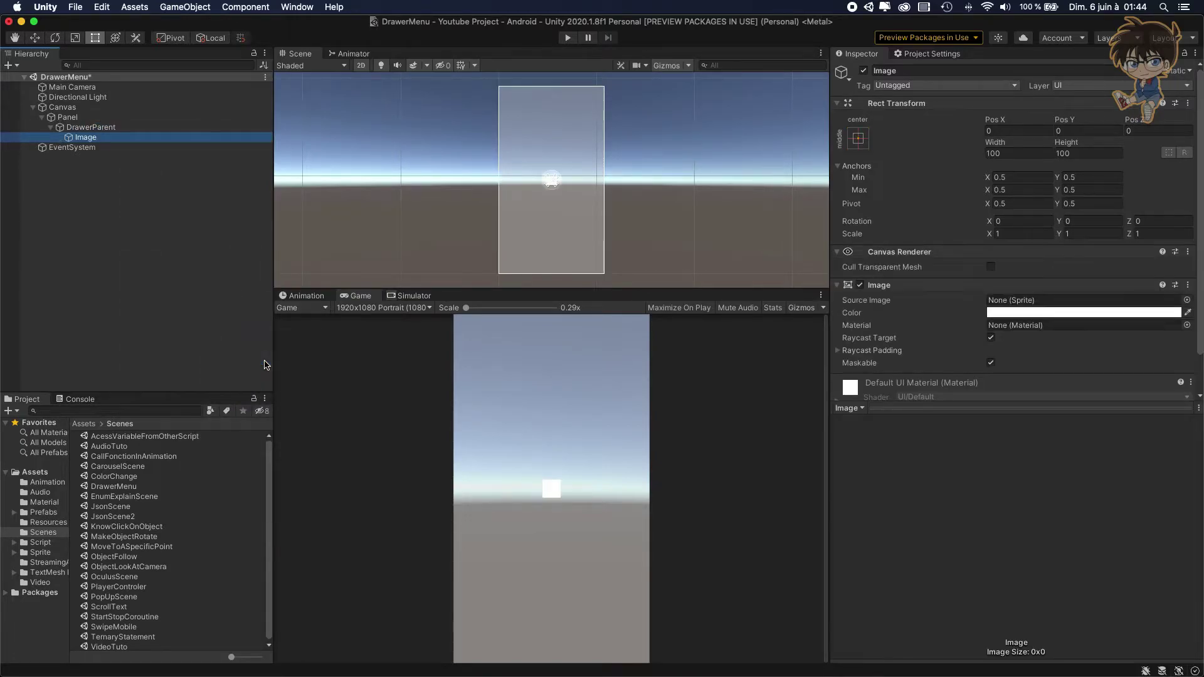
- Anchor the Image to the left edge of DrawerParent with vertical stretch, also setting its pivot and position
click(856, 139)
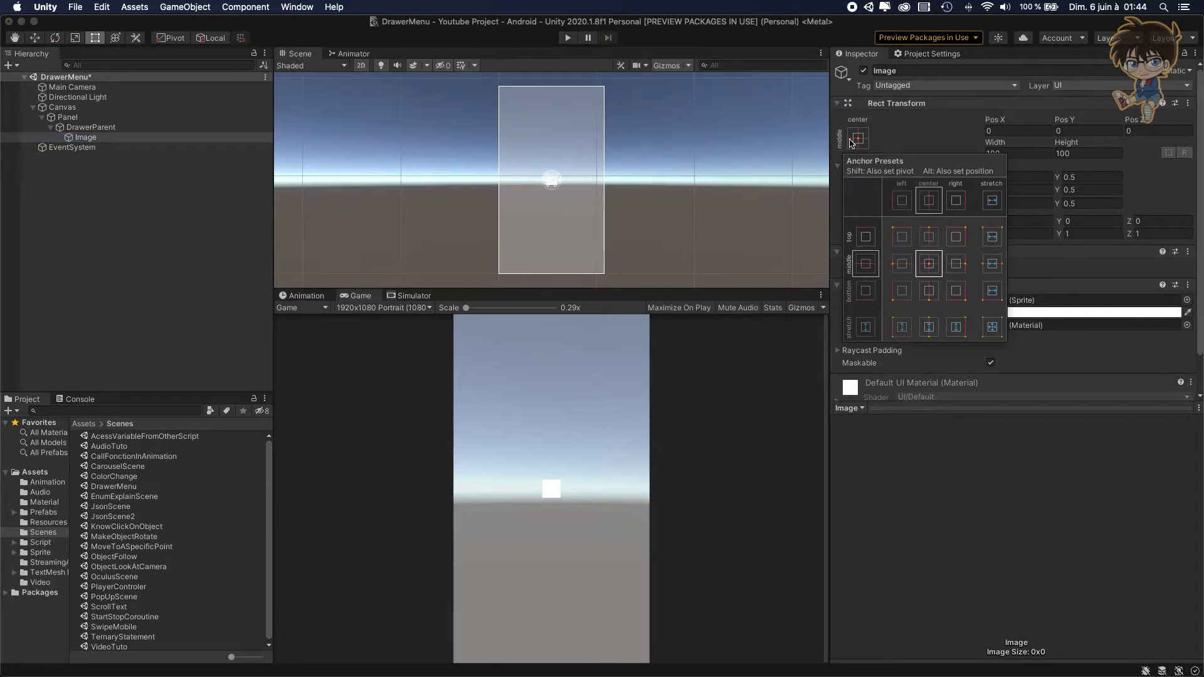
key(alt)
key(shift)
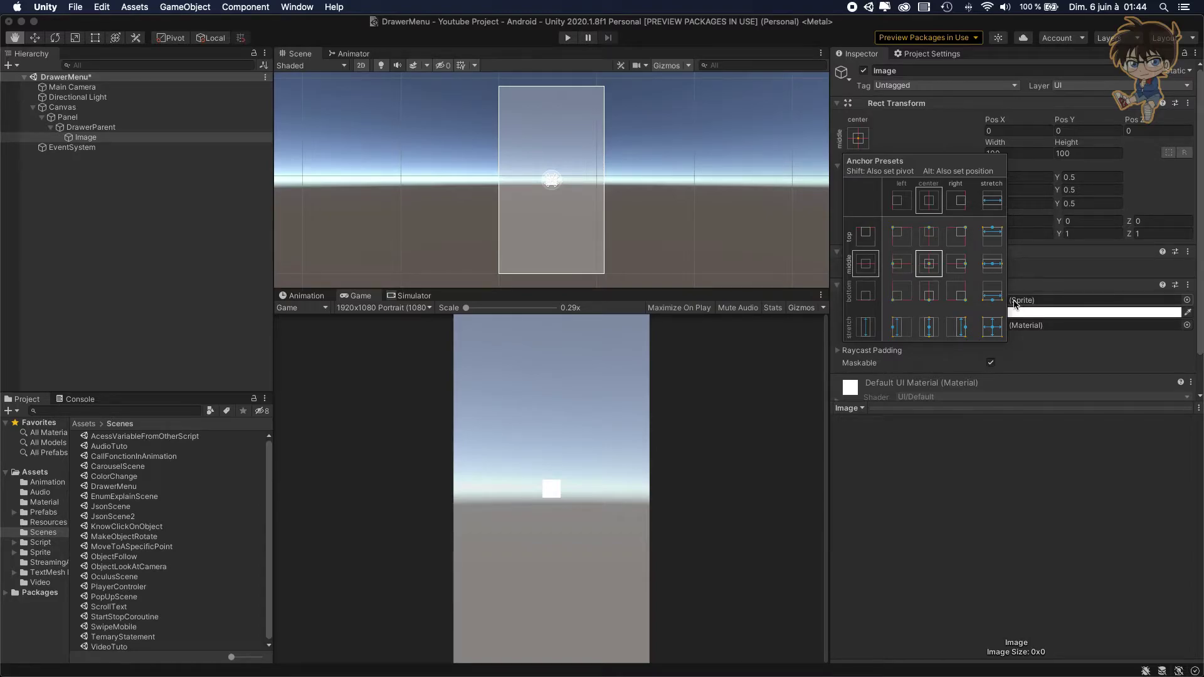
alt+shift+click(904, 330)
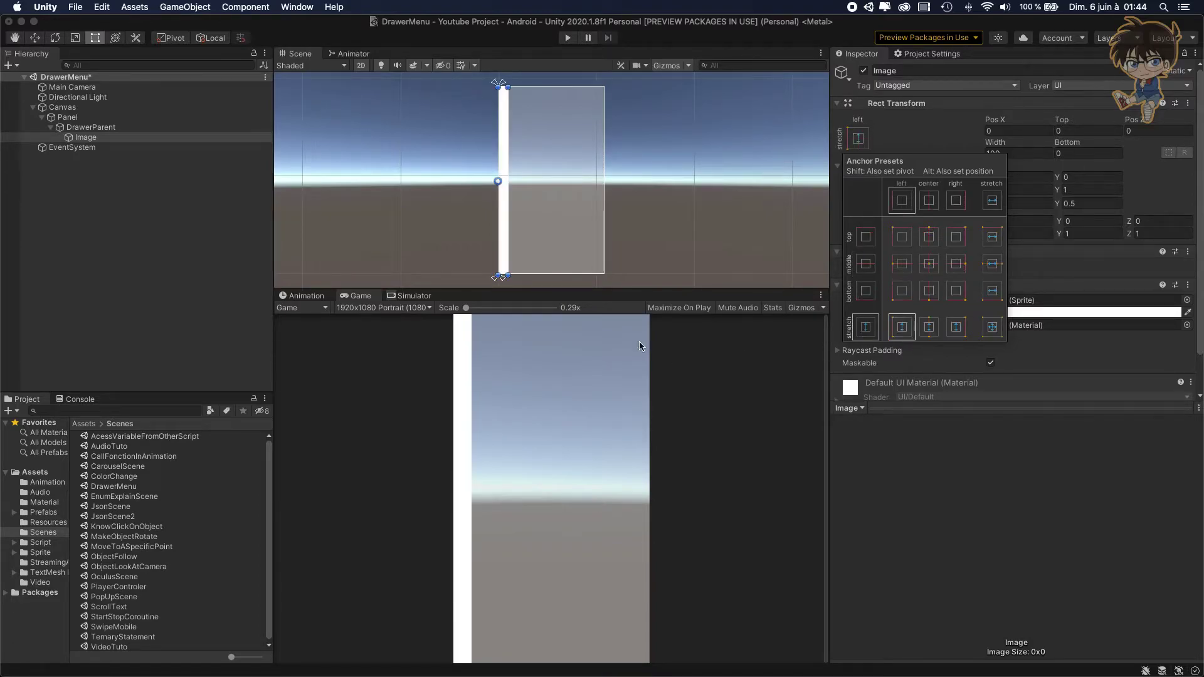
- Widen the Image to the right and set its width to 800
key(t)
click(506, 141)
drag(511, 145, 569, 149)
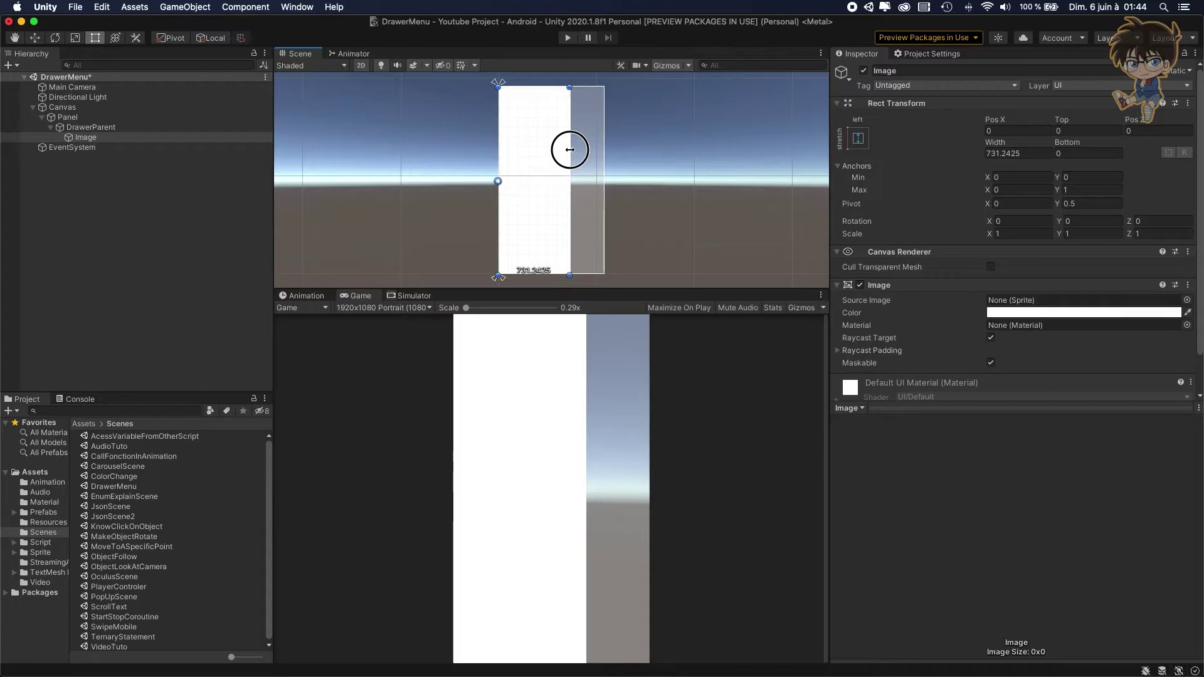
click(1032, 152)
text(800)
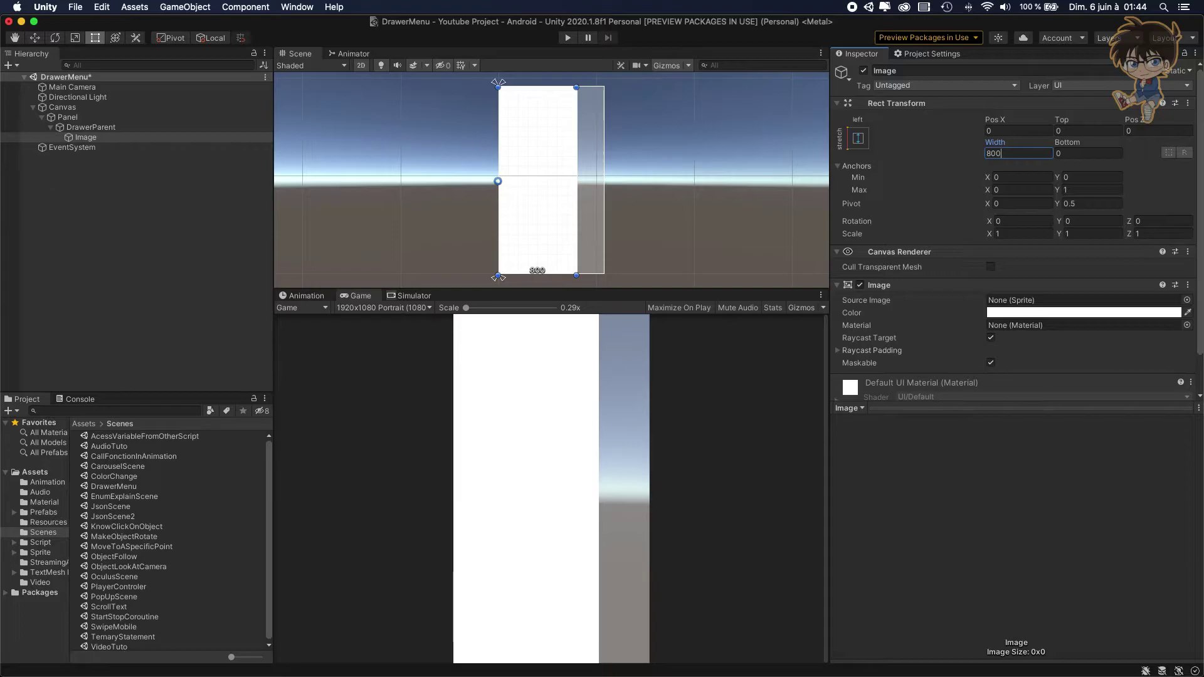
- Rename the Image object under DrawerParent to DrawerMenu
click(113, 139)
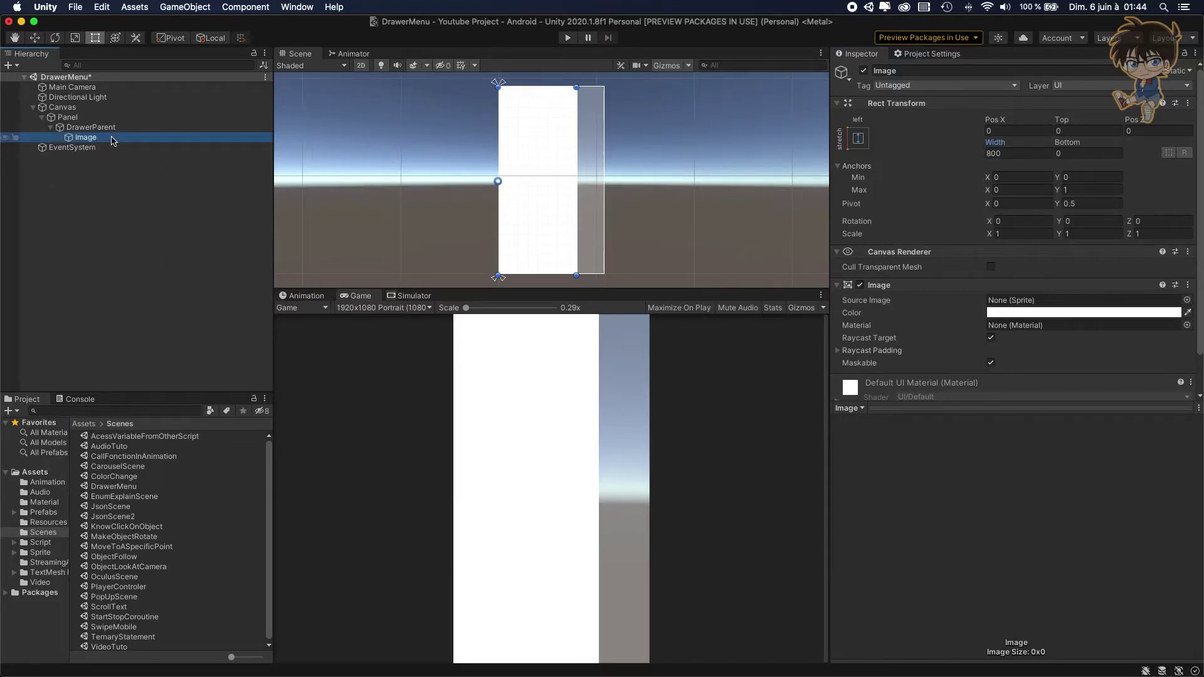
click(111, 138)
text(D)
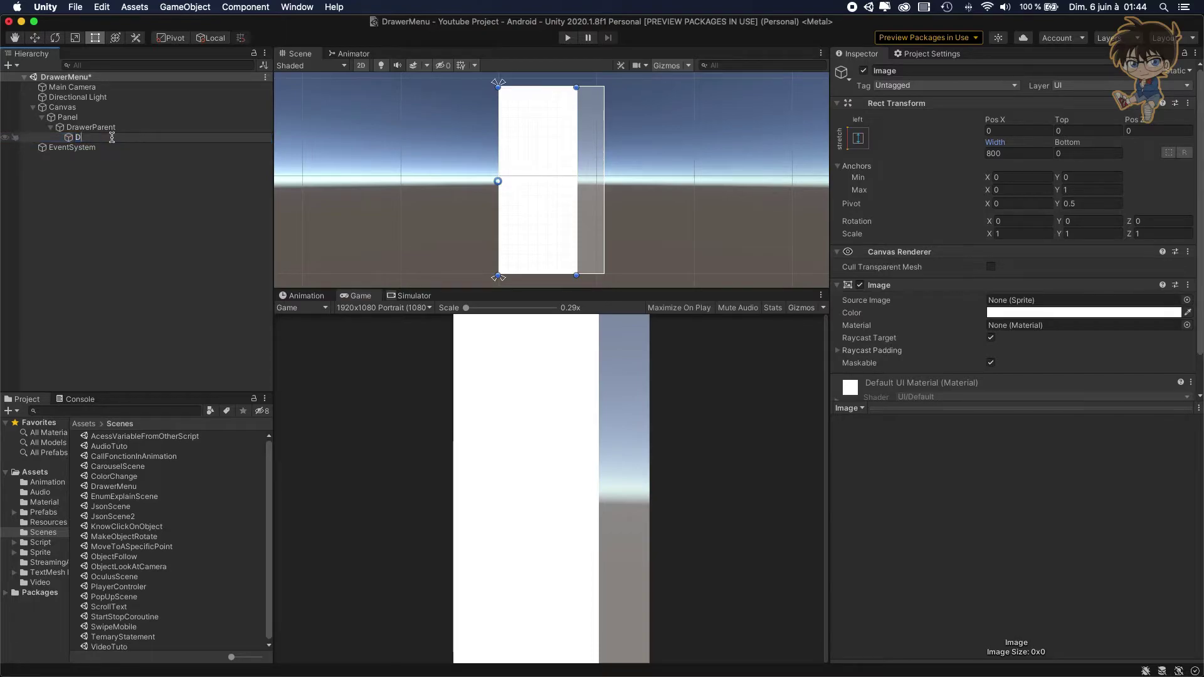
text(rawerMenu)
key(Return)
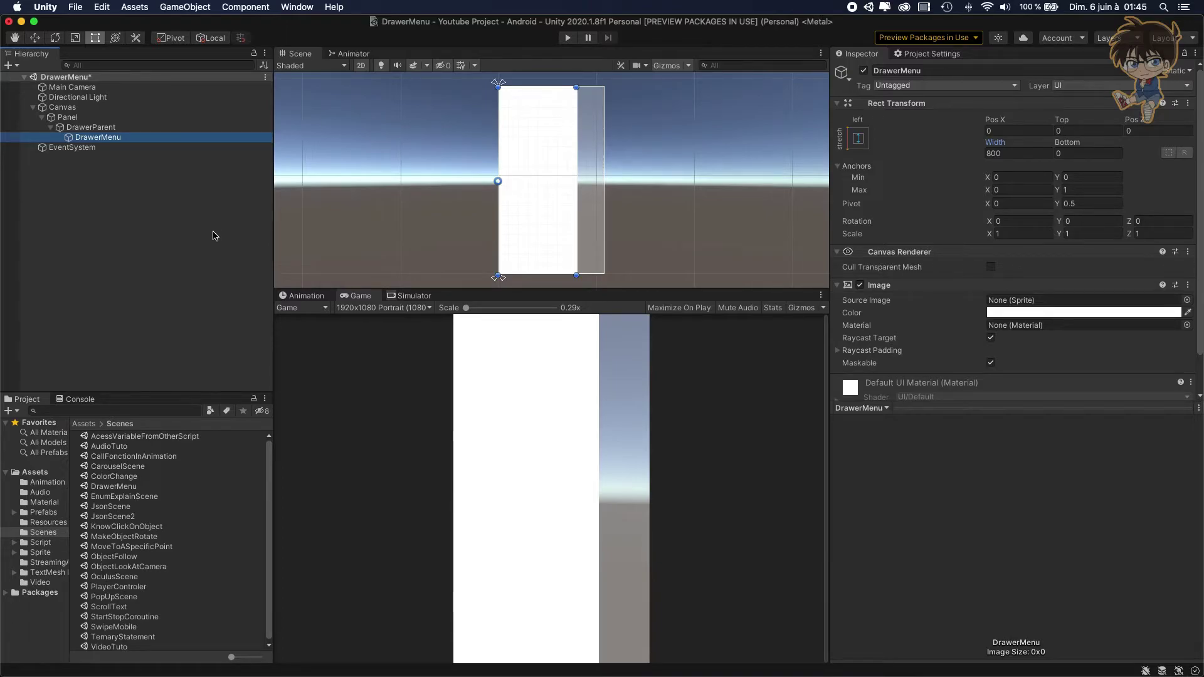
- Change the DrawerMenu image color to the soft red D48181
click(1043, 313)
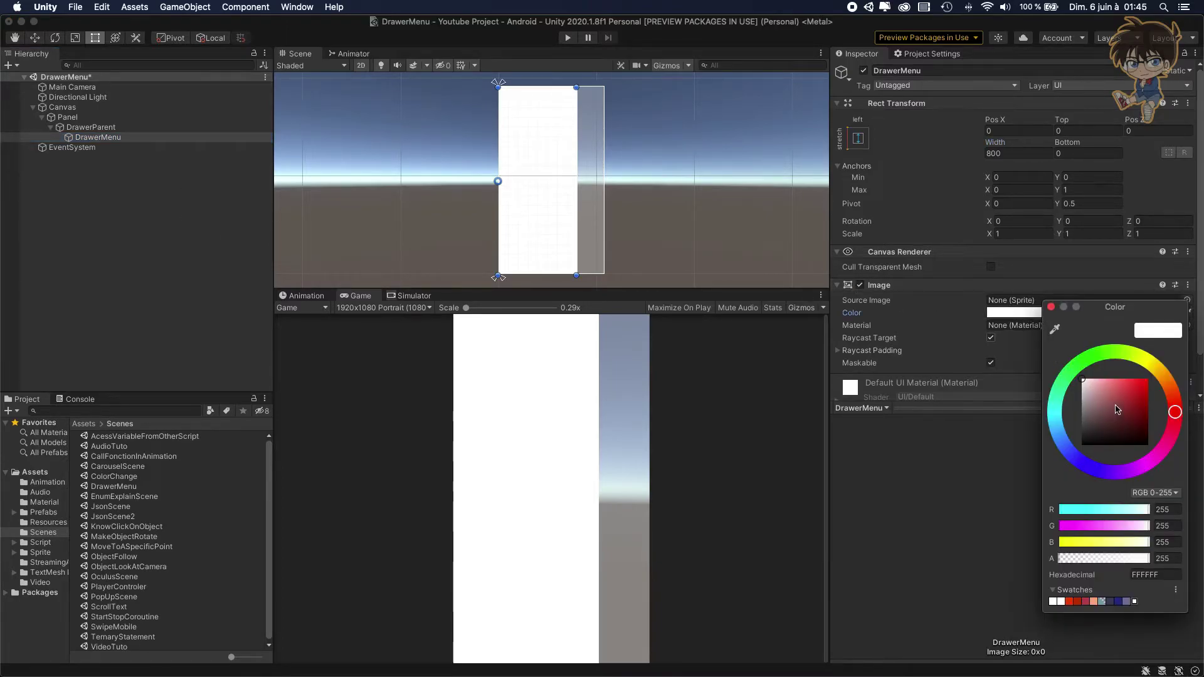
click(1116, 405)
drag(1116, 405, 1108, 391)
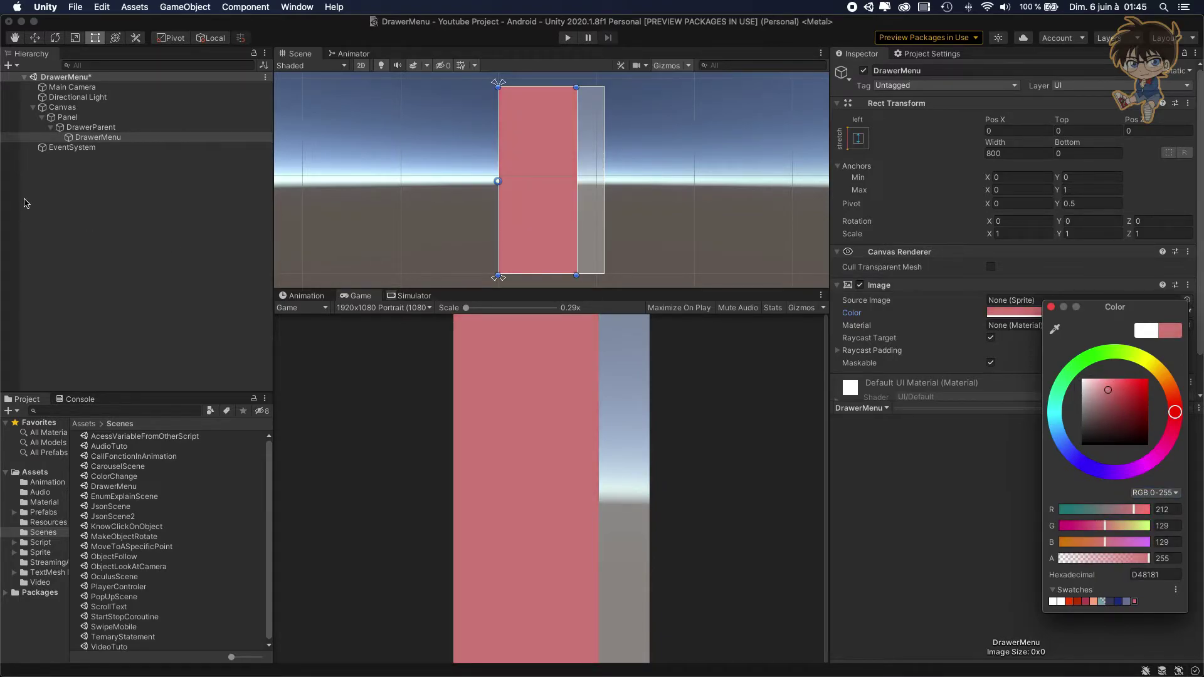
click(165, 234)
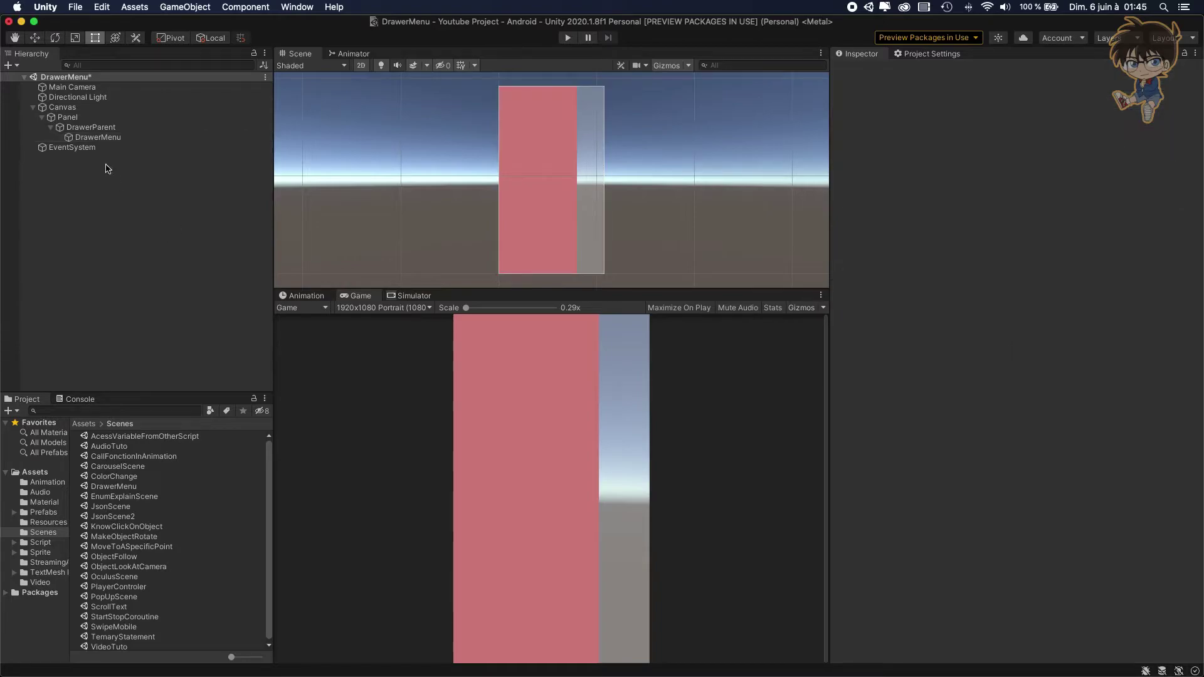
- Add a Vertical Layout Group to DrawerMenu with Upper Center child alignment and control of the children's height
click(90, 138)
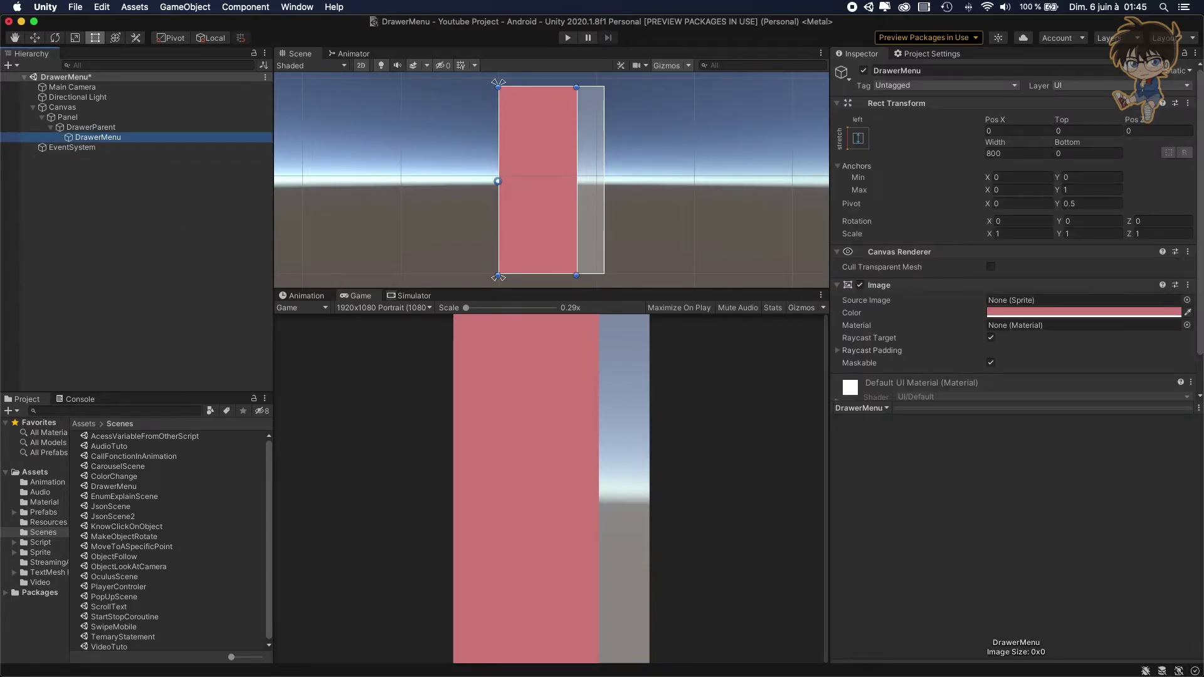
scroll(935, 307, down, 2)
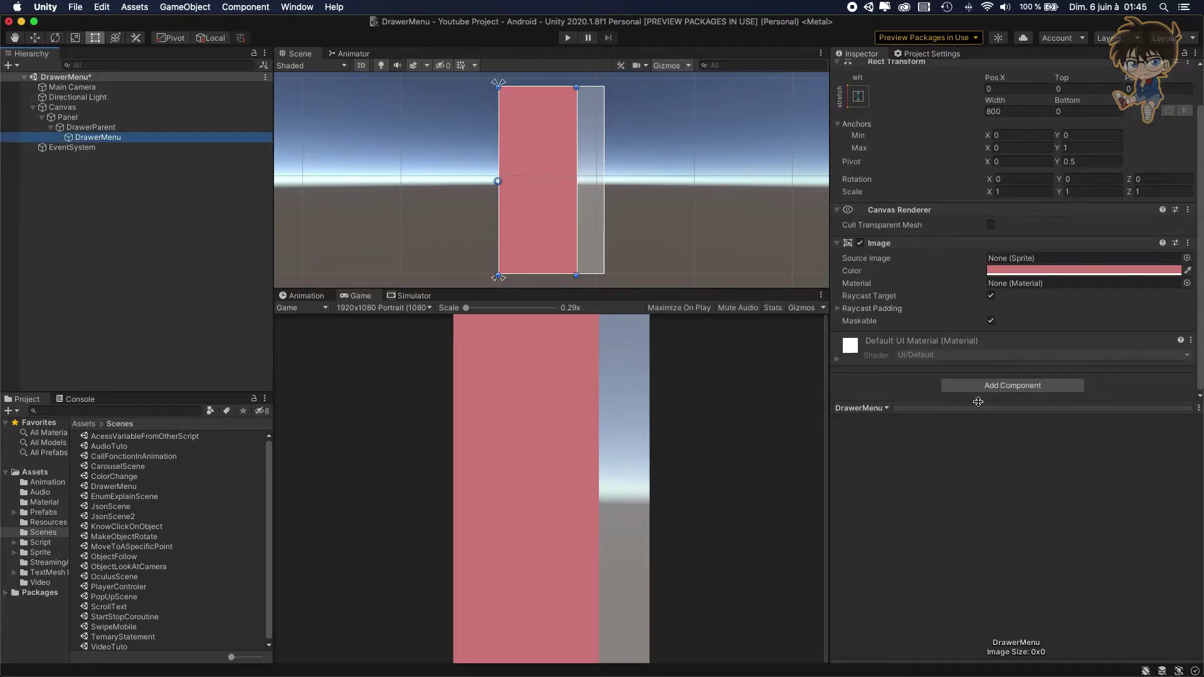
drag(982, 407, 985, 452)
click(1000, 427)
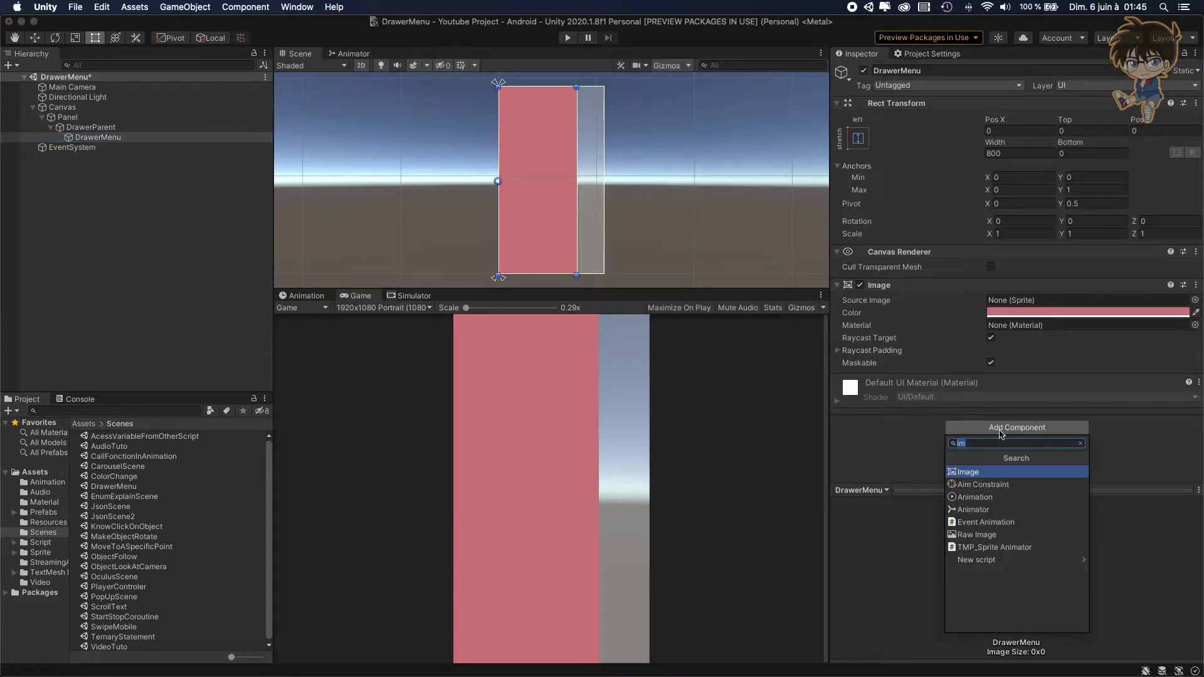
text(vertfi)
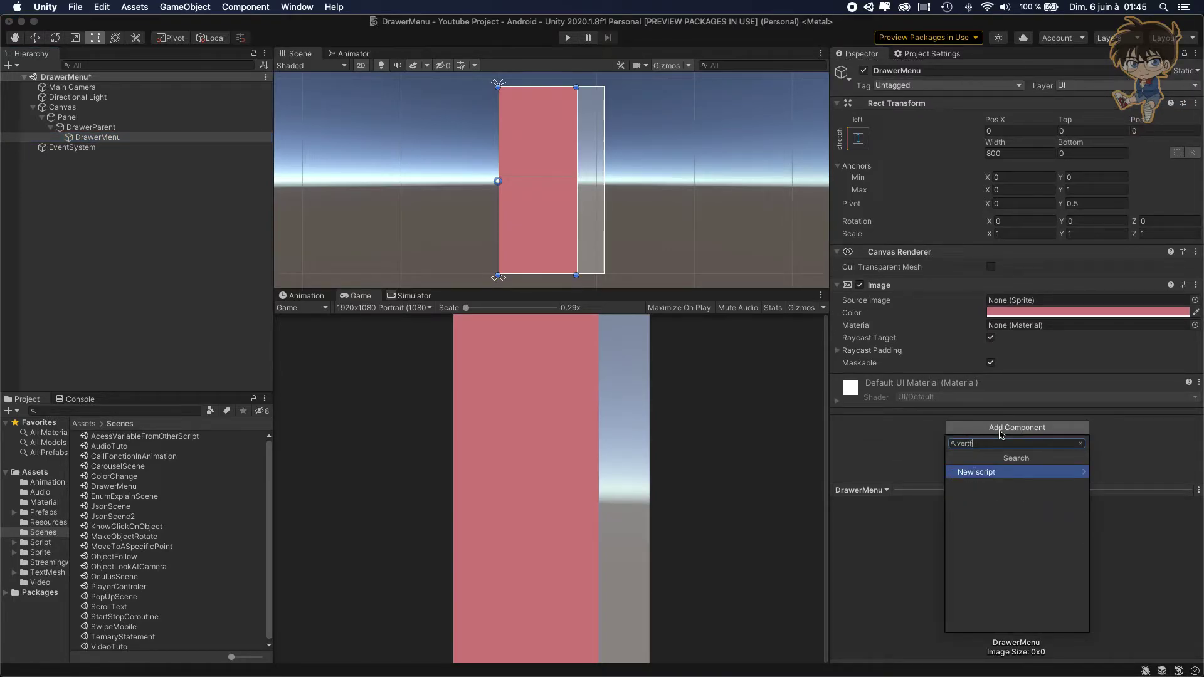
key(BackSpace)
key(Return)
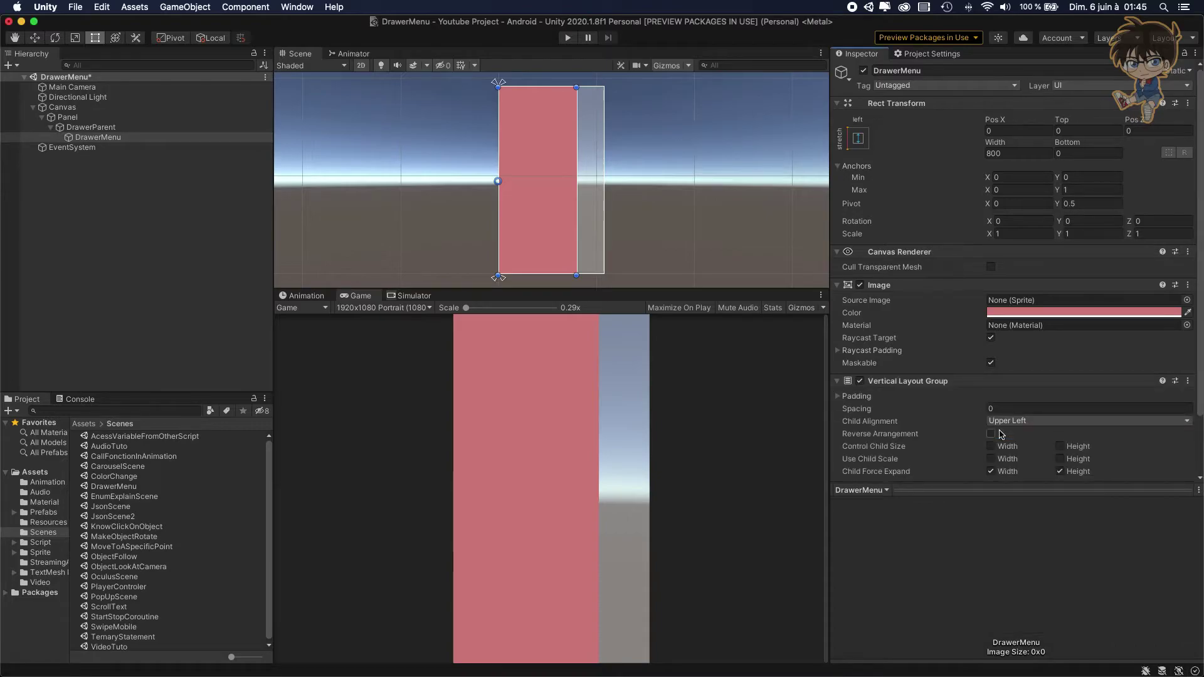
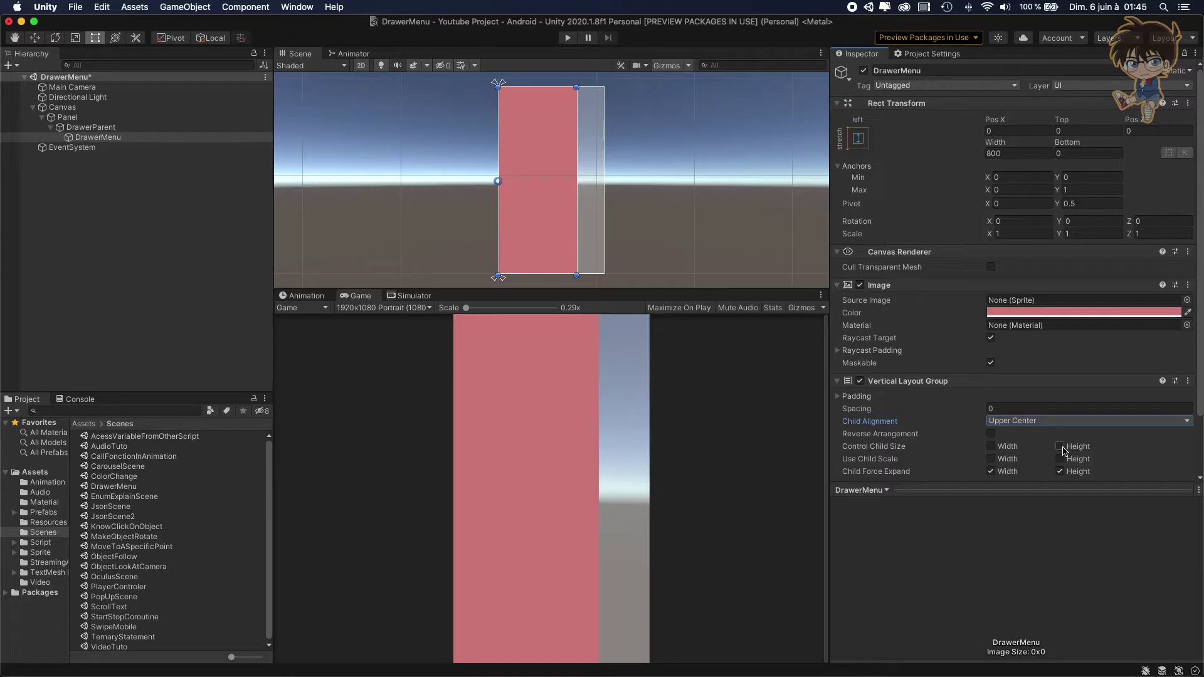
click(1061, 447)
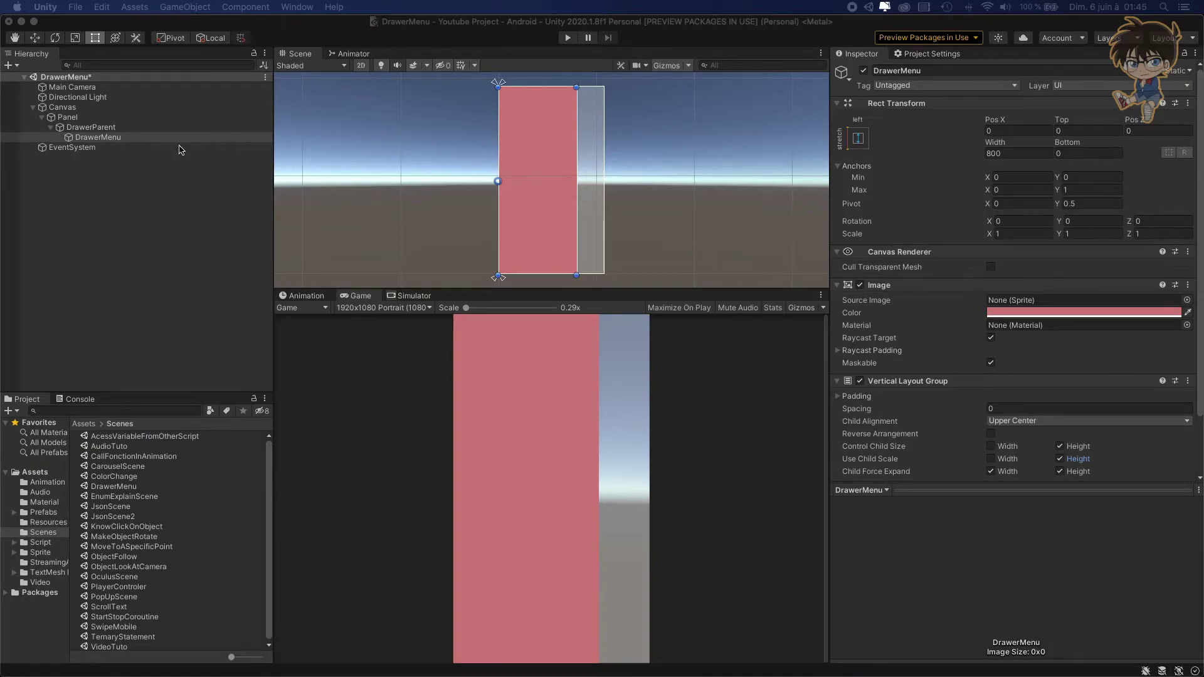
- Add a TextMeshPro UI button as a child of DrawerMenu
click(99, 138)
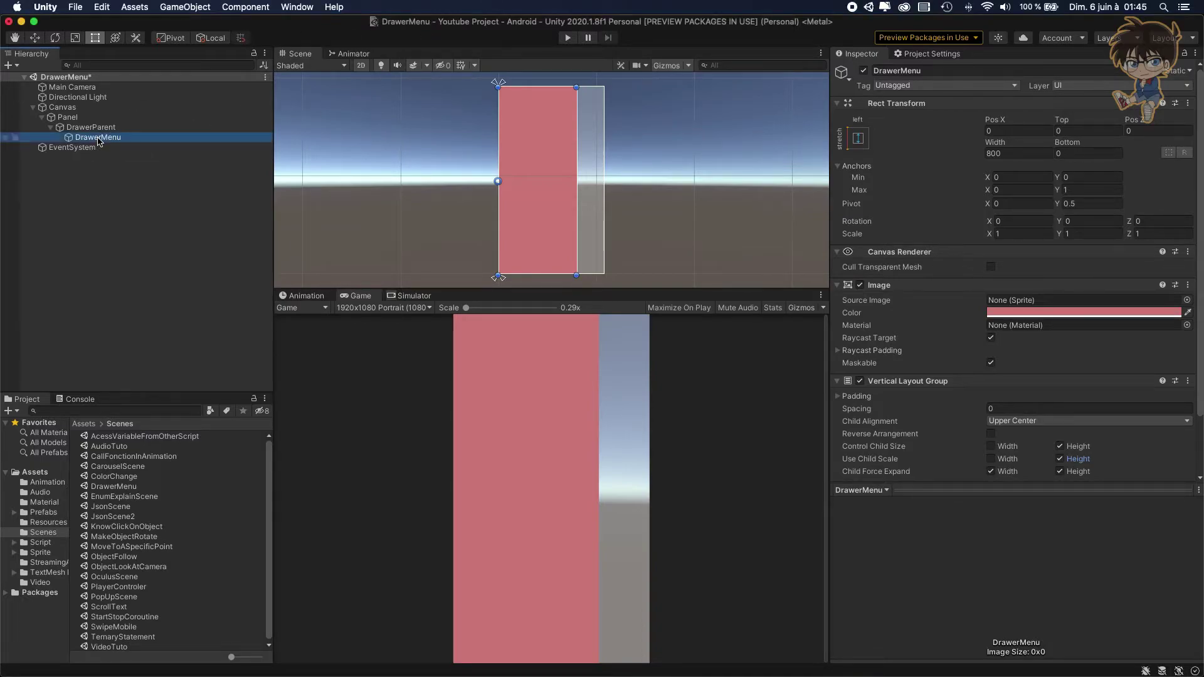
right_click(99, 140)
mouse_move(154, 349)
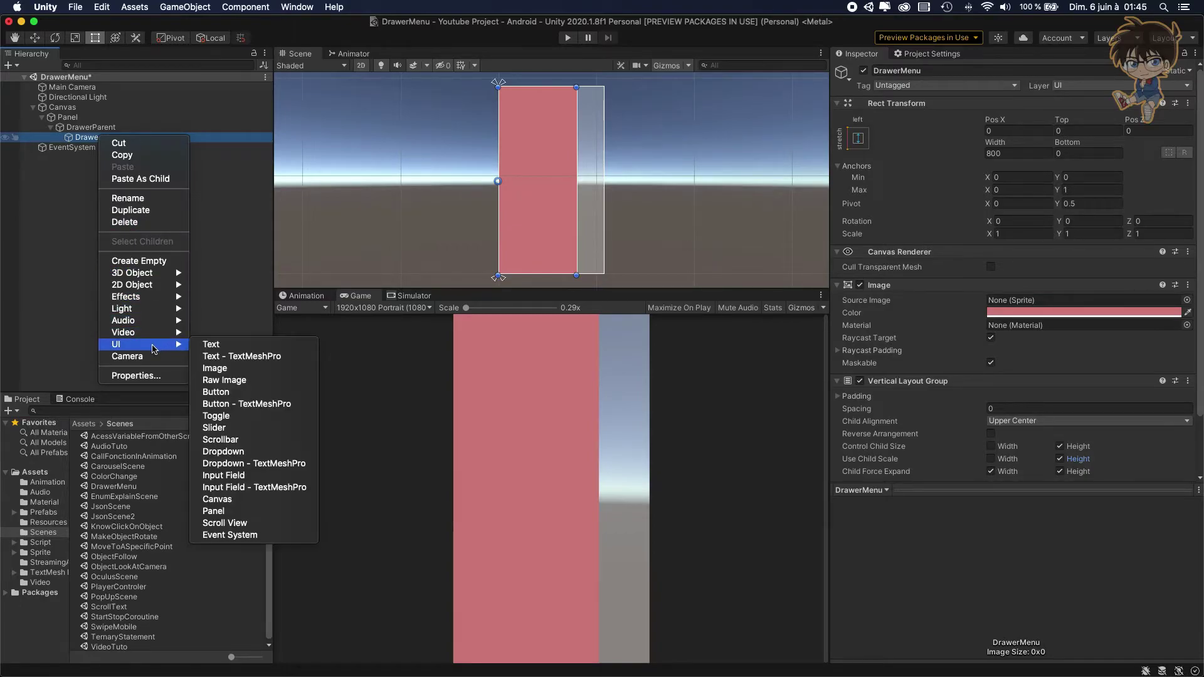
click(277, 405)
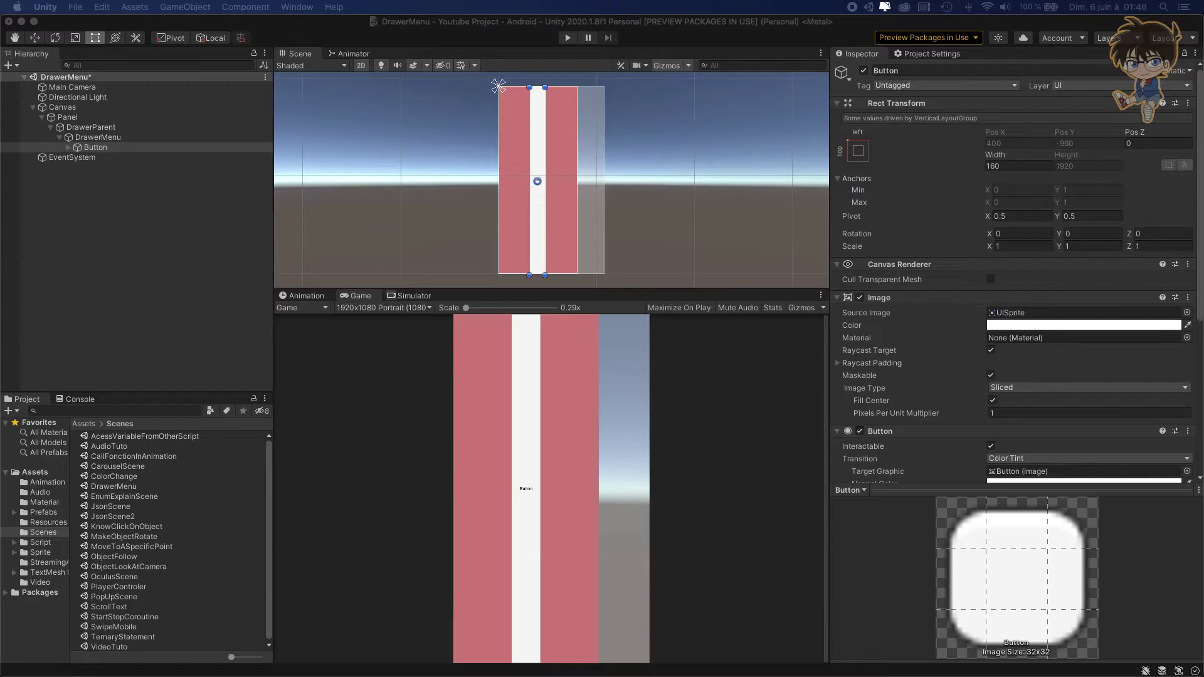
- Create an empty child of DrawerMenu named Space and place it above Button in the hierarchy
click(113, 138)
right_click(111, 138)
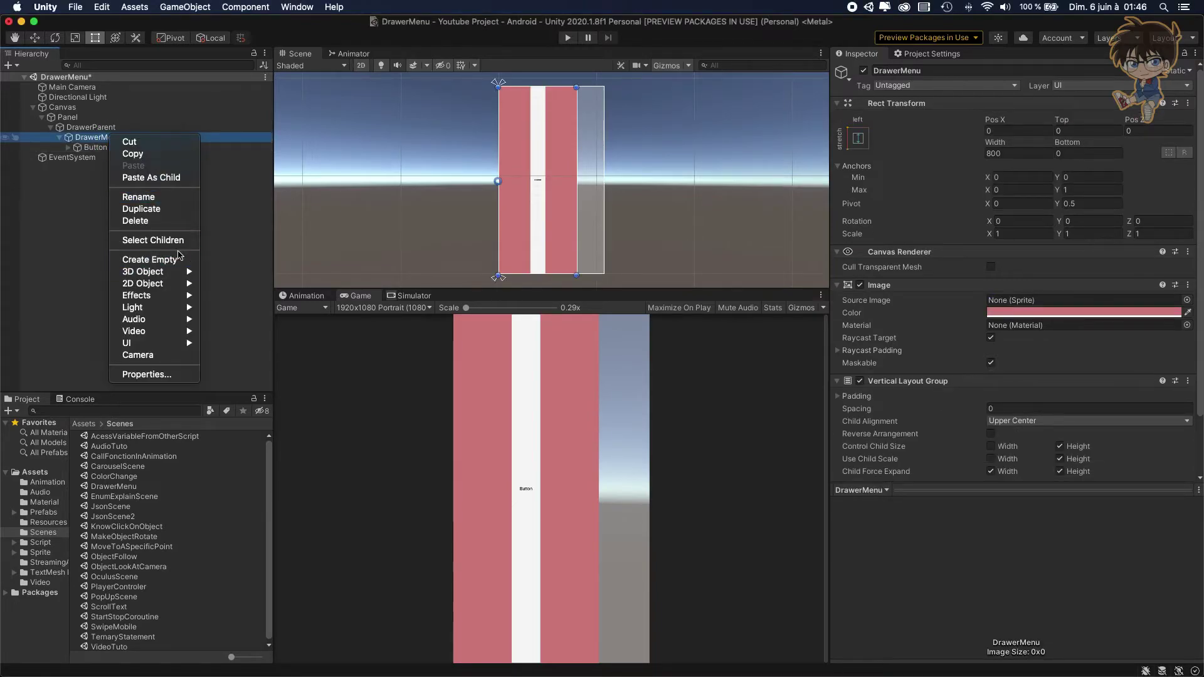
click(168, 260)
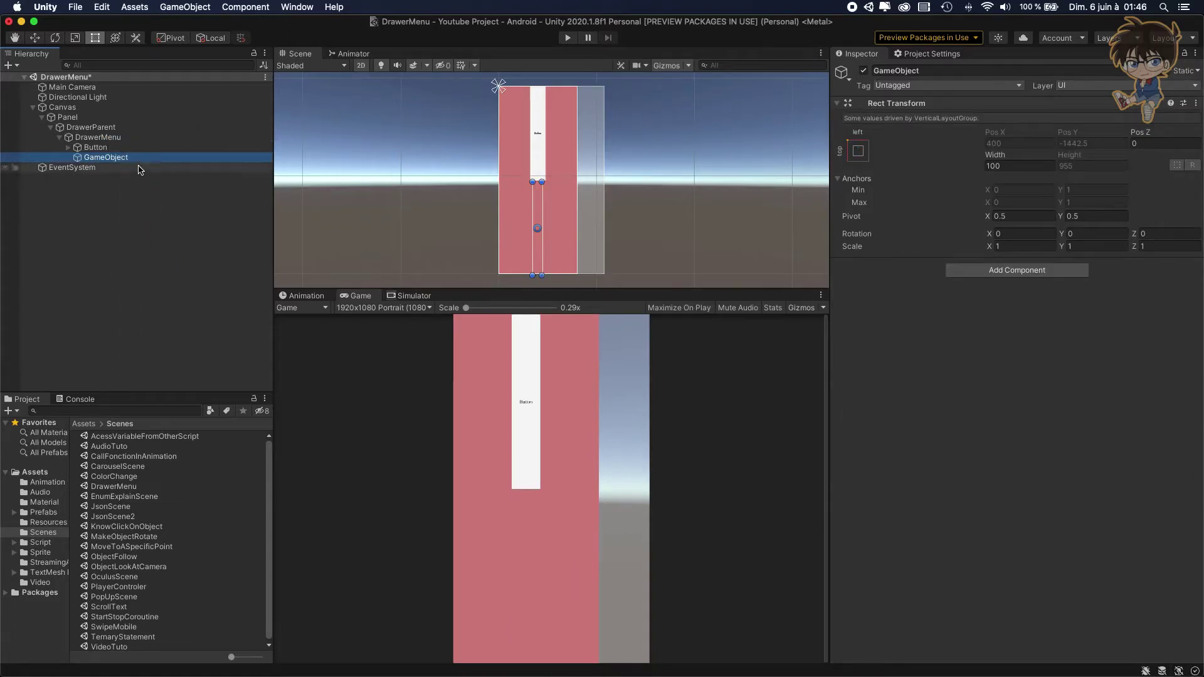
text(Space)
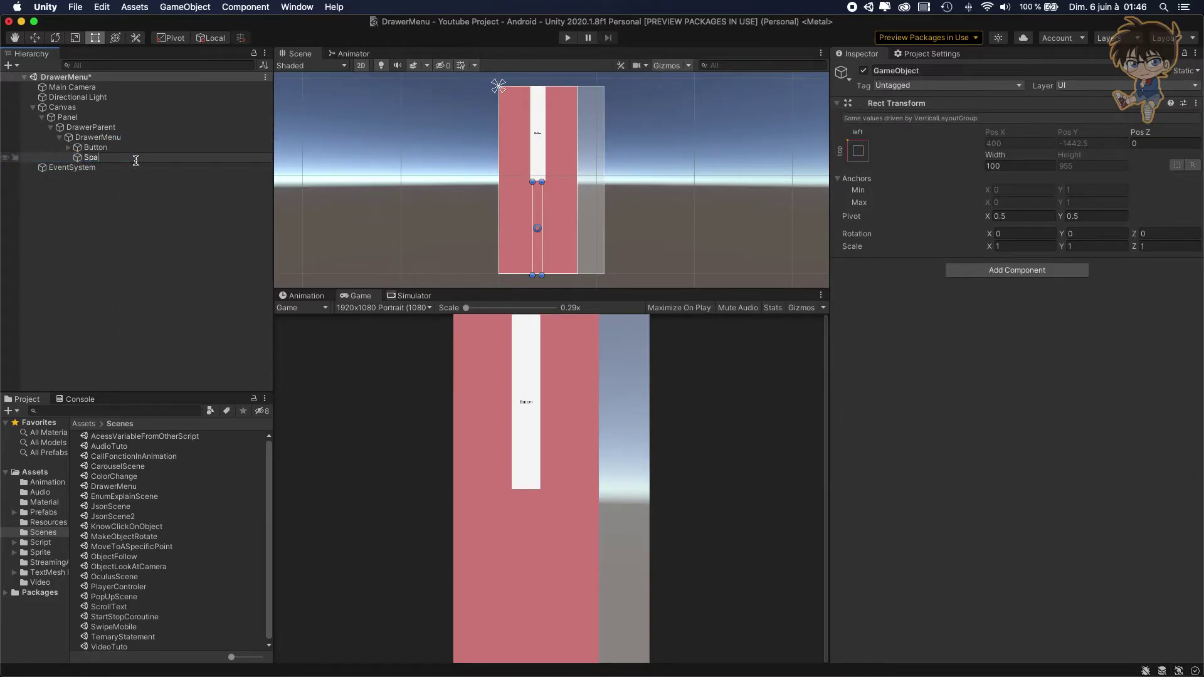
key(Return)
drag(134, 164, 106, 143)
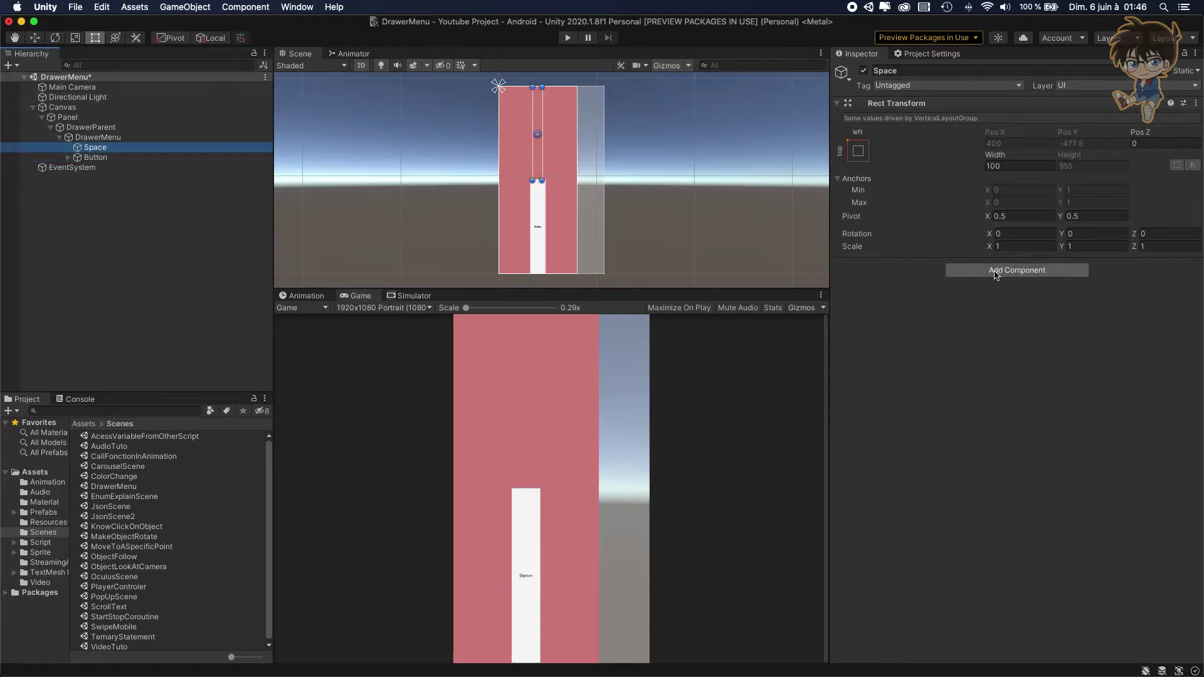
- Add a Layout Element to Space with a Min Height of 5 and a Preferred Height of 15
click(1019, 269)
text(layou)
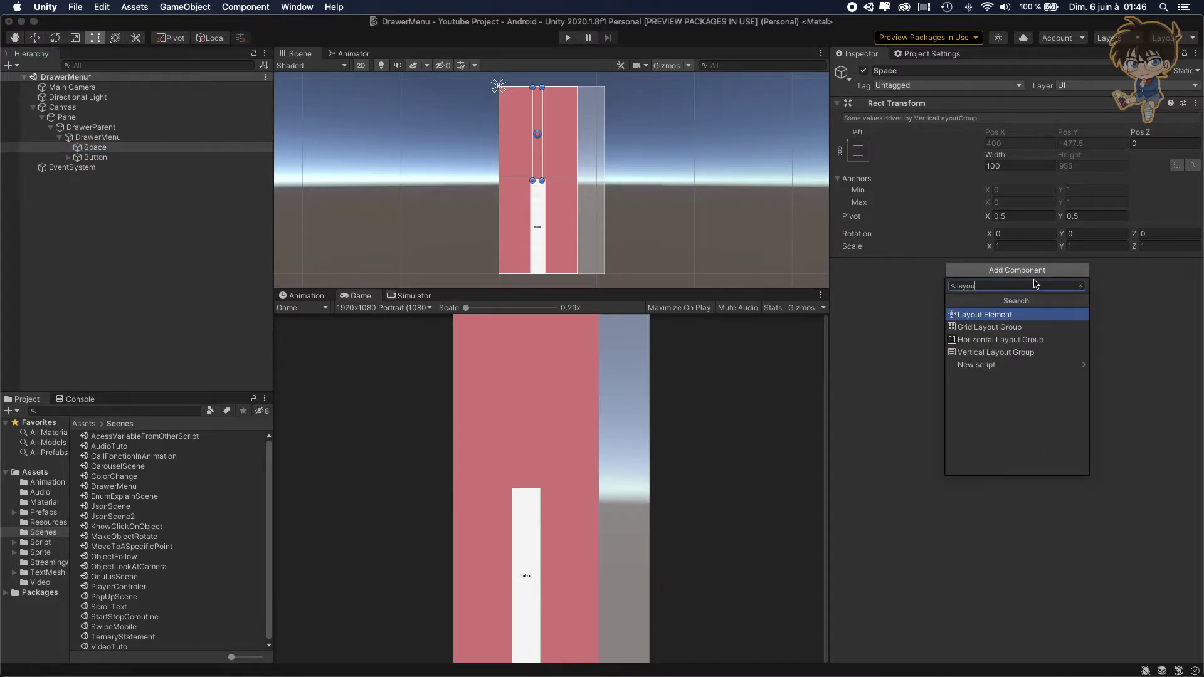
key(Return)
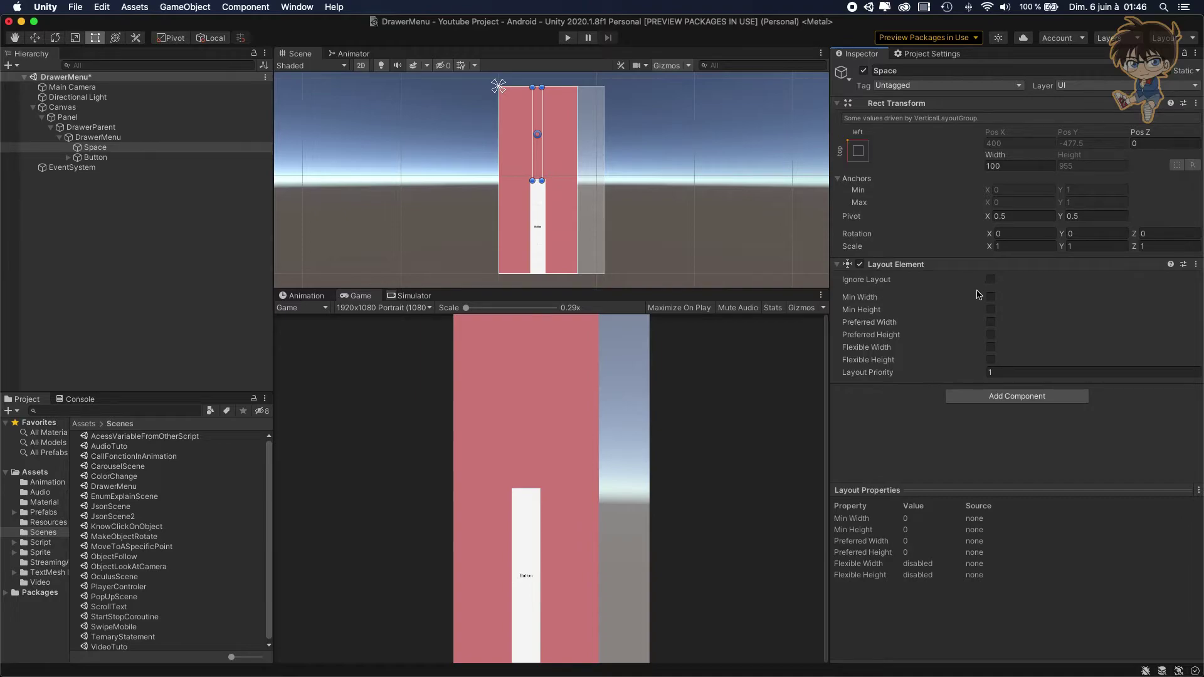
click(990, 309)
click(1043, 310)
text(5)
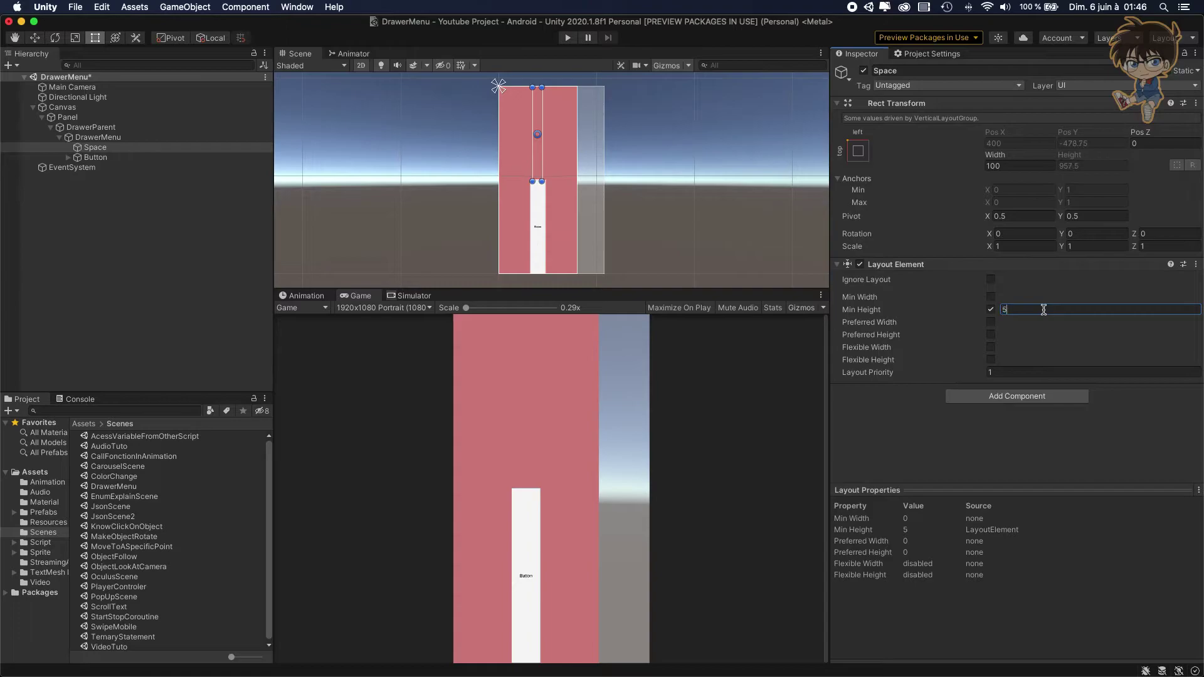
click(991, 334)
click(1023, 335)
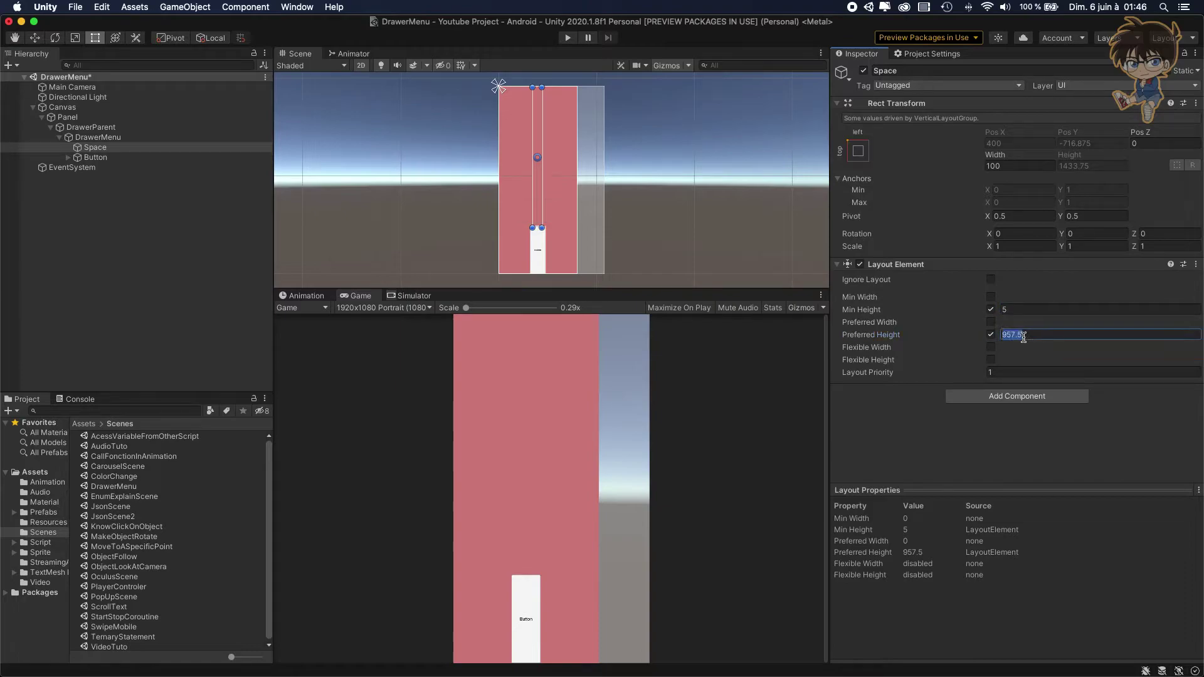
text(15)
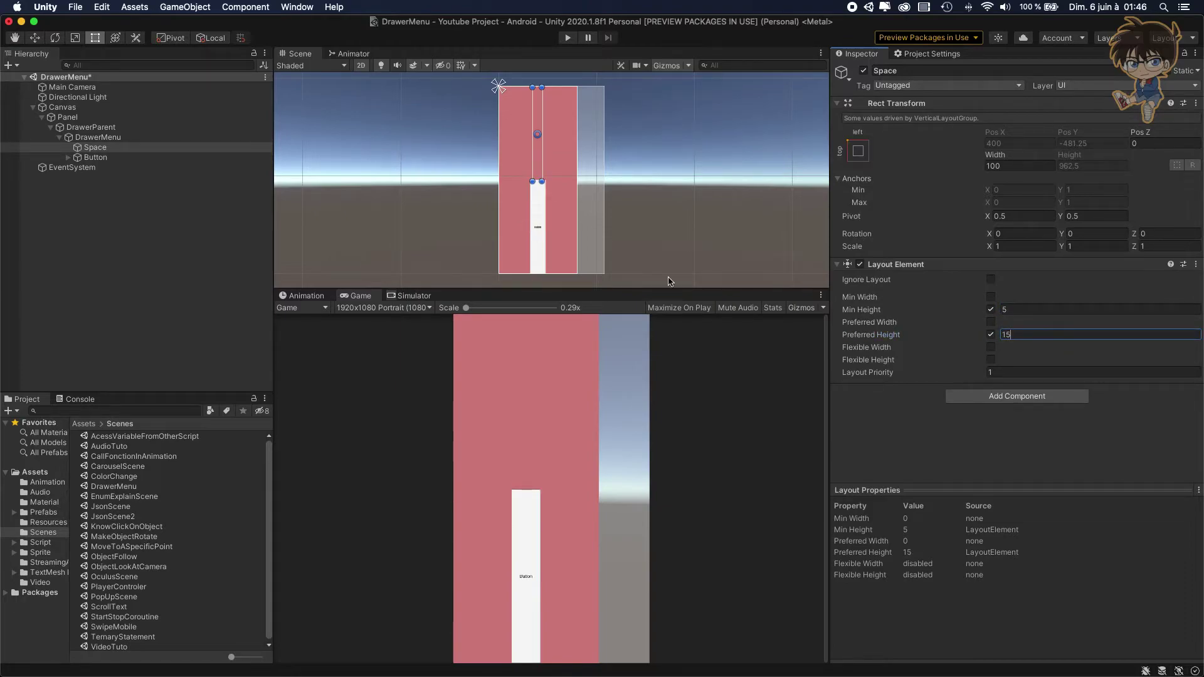
- Duplicate Space so that a second spacer sits below Button in DrawerMenu
click(107, 156)
click(108, 148)
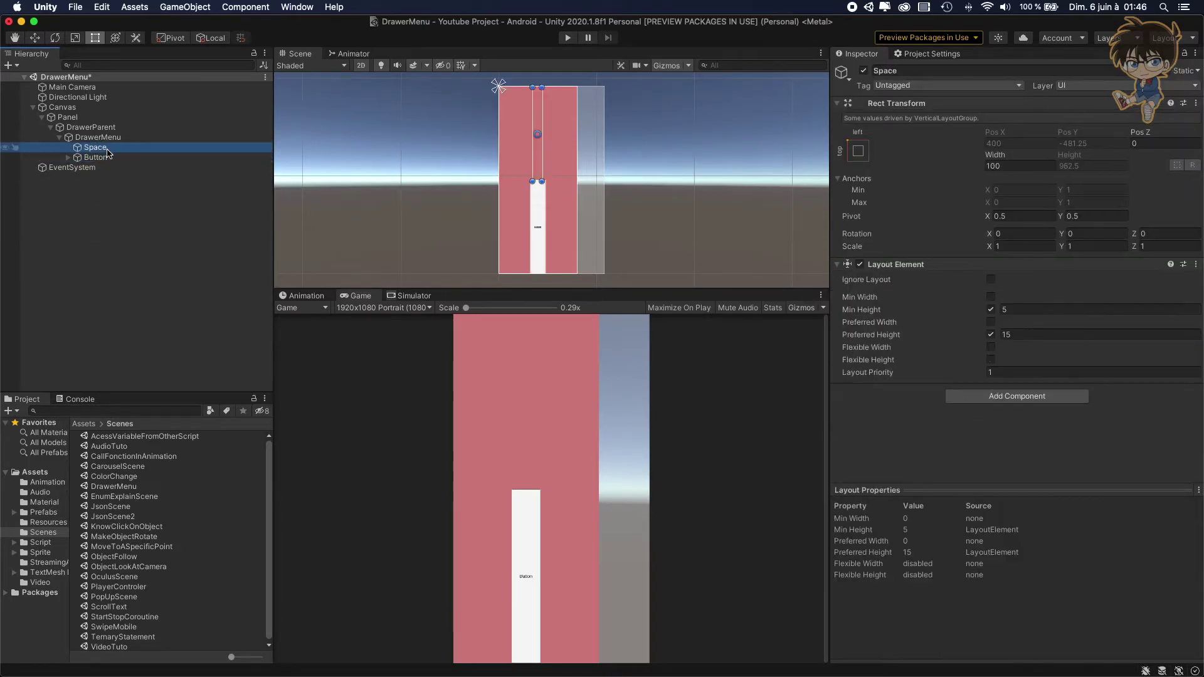
key(super+d)
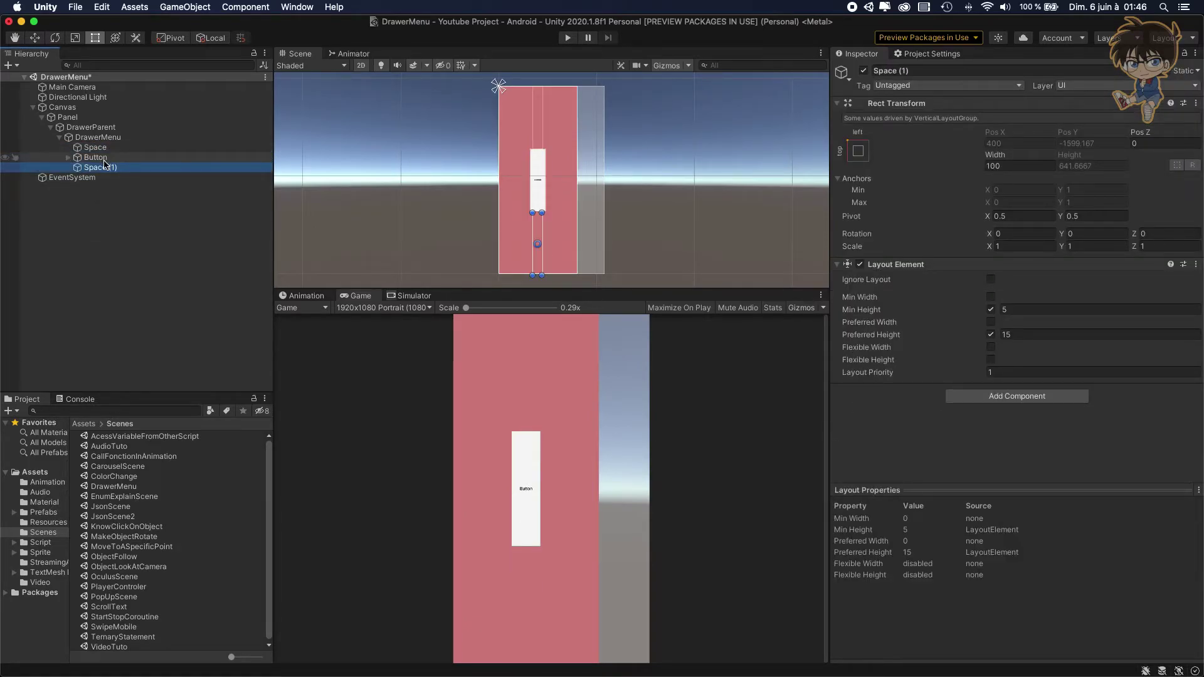
click(153, 166)
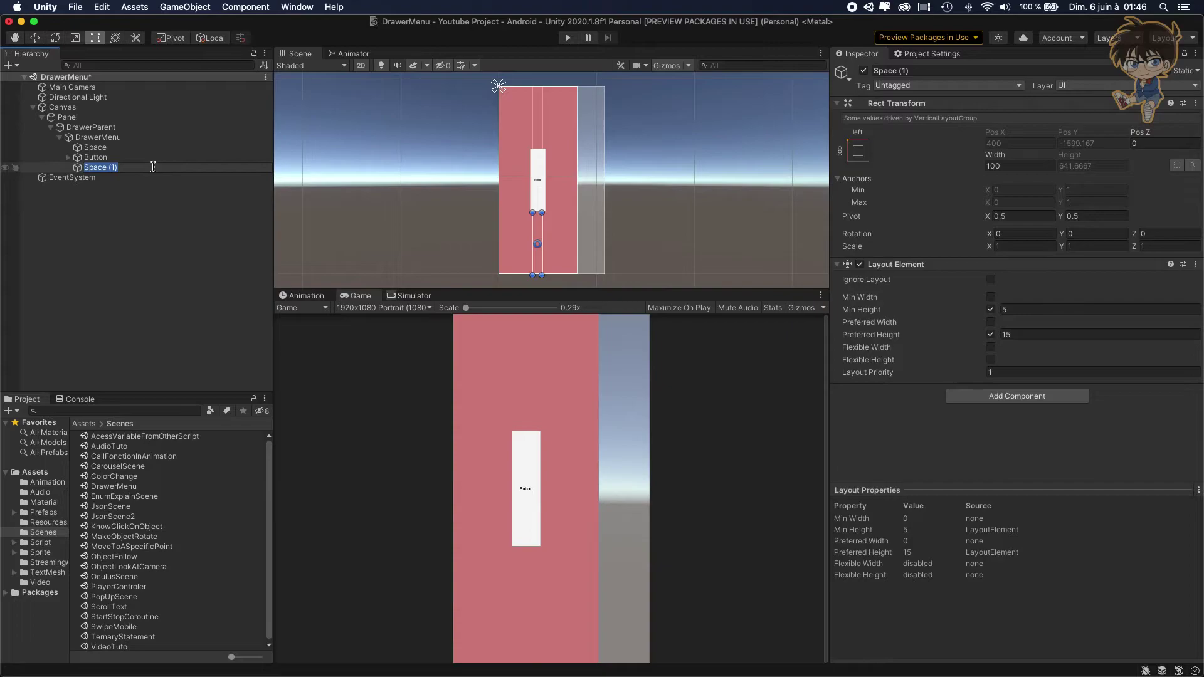
key(Return)
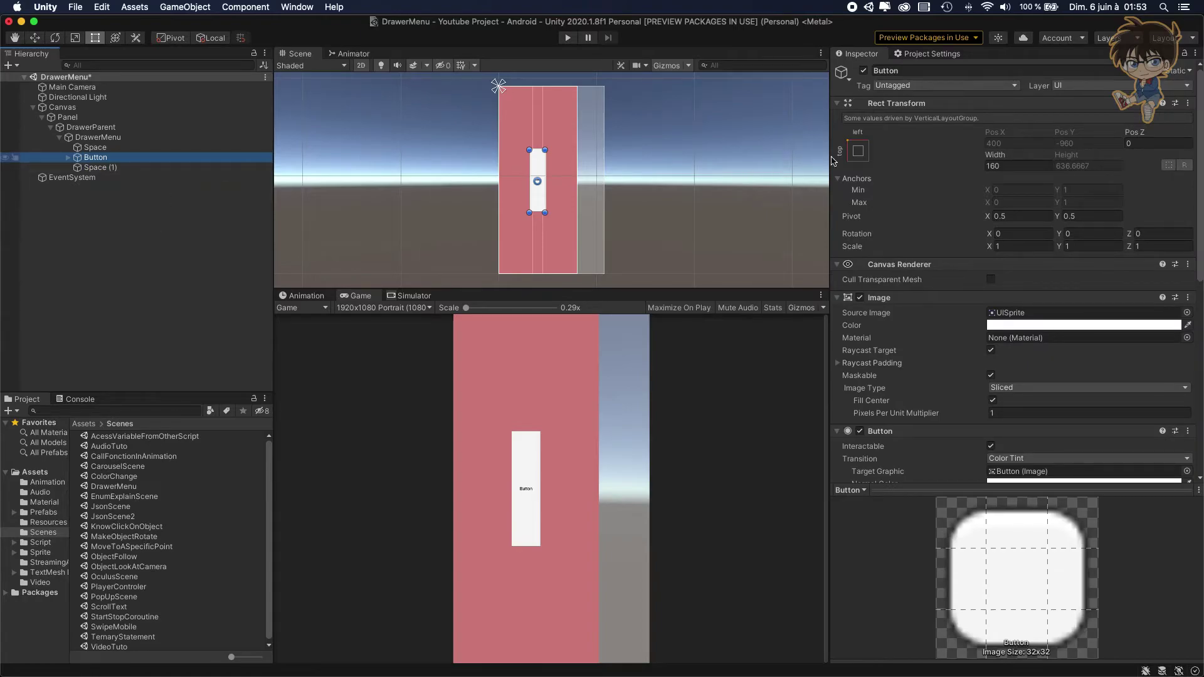
- Set the Button's width to 600 and enable Auto Size on its Text (TMP) child
click(1008, 163)
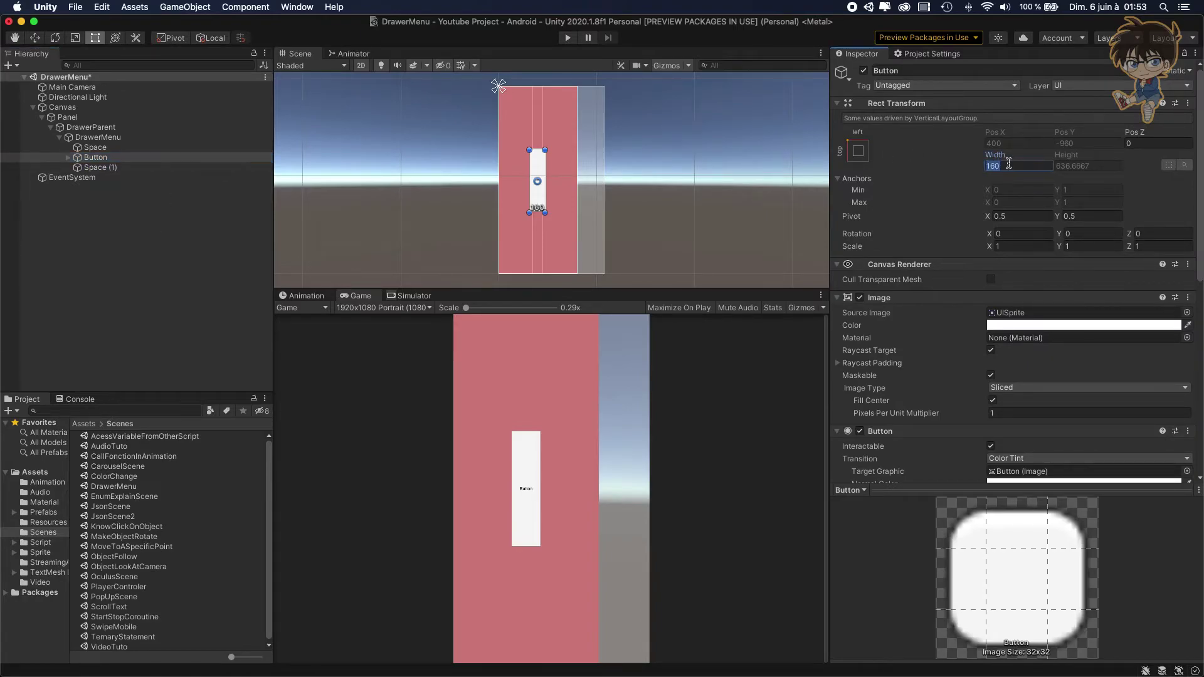
text(600)
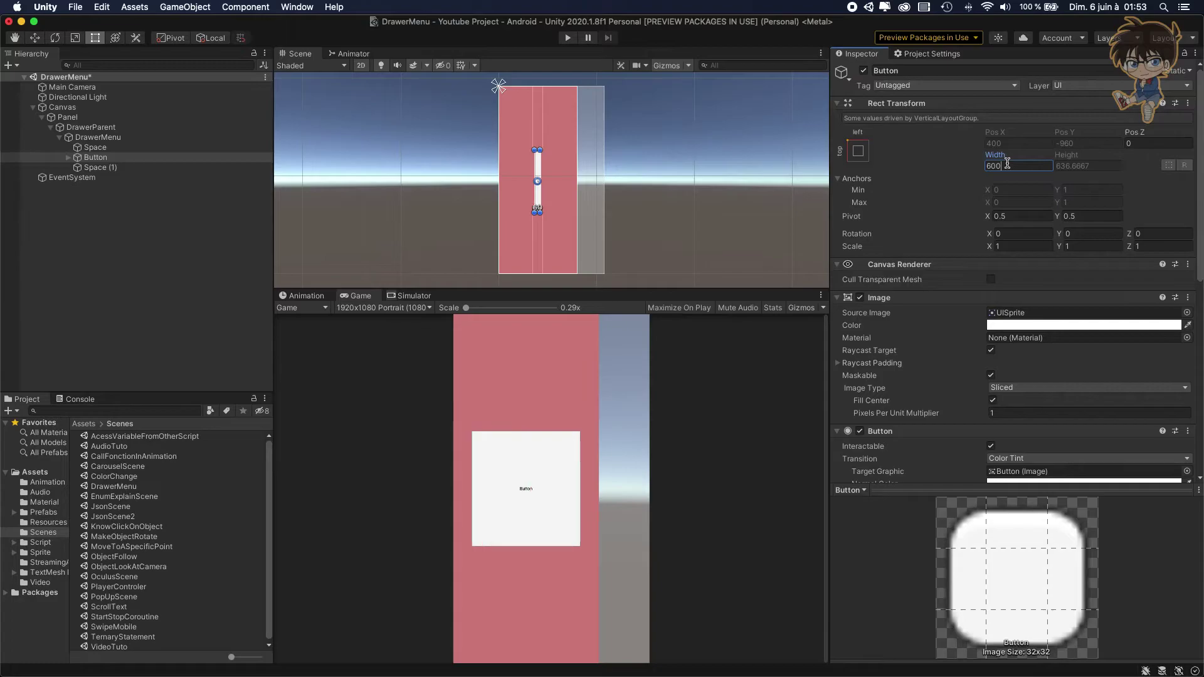
click(68, 158)
click(104, 166)
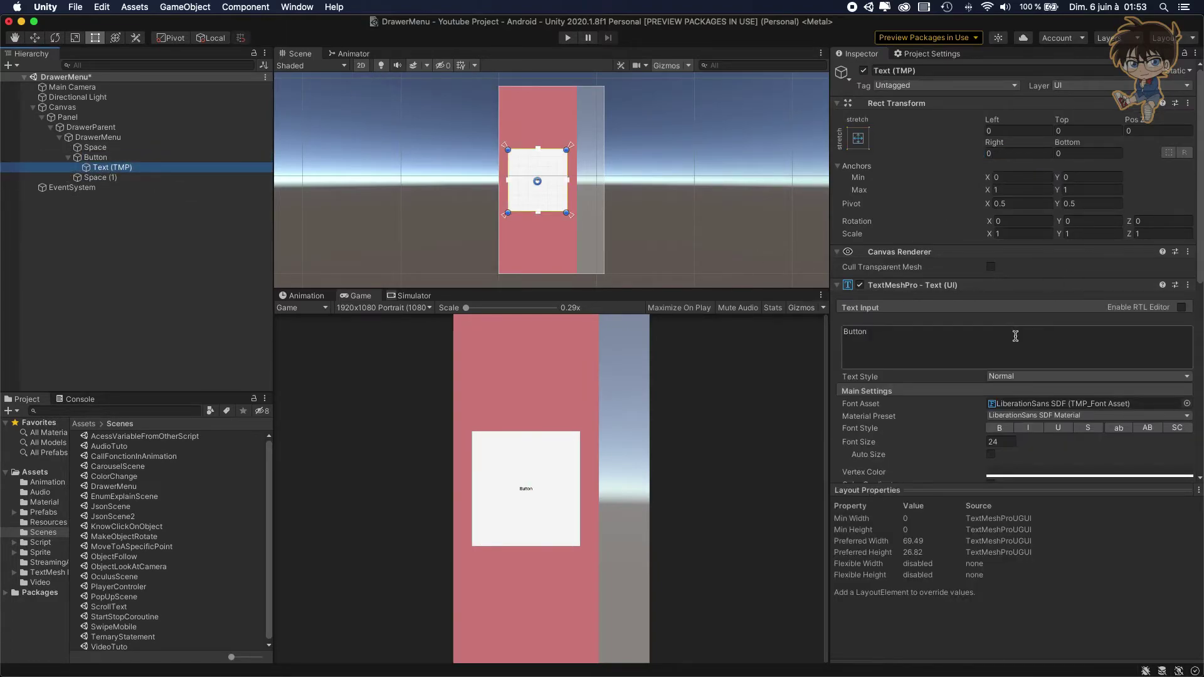
scroll(1007, 332, down, 5)
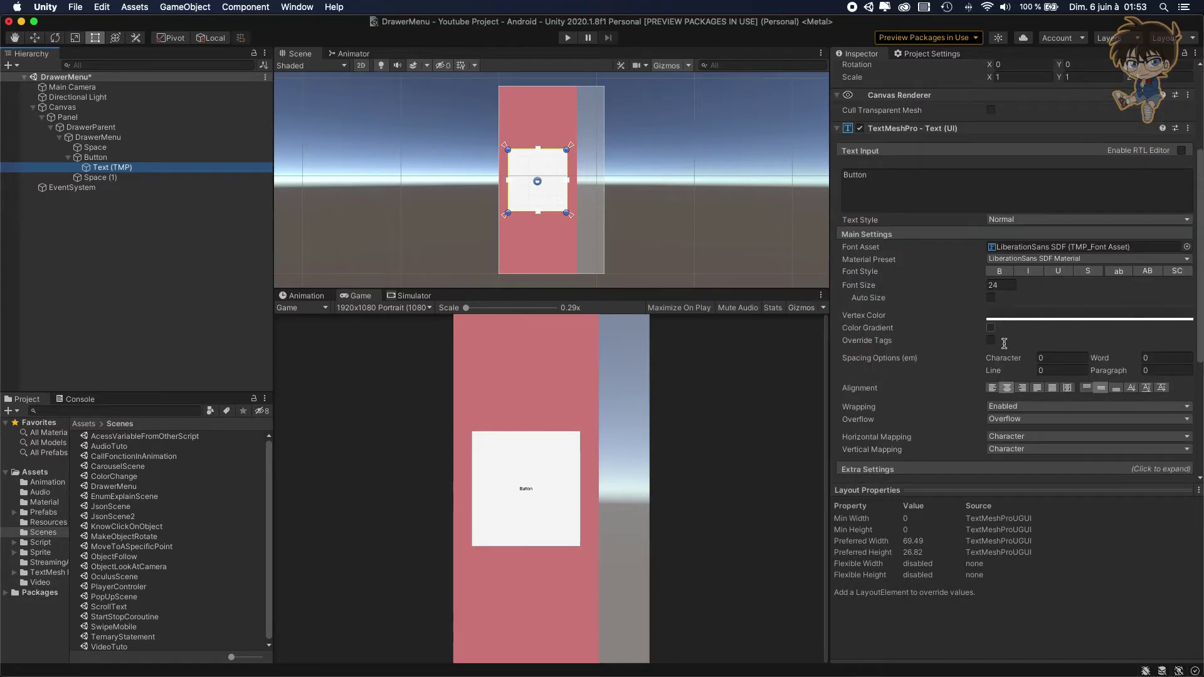
click(991, 297)
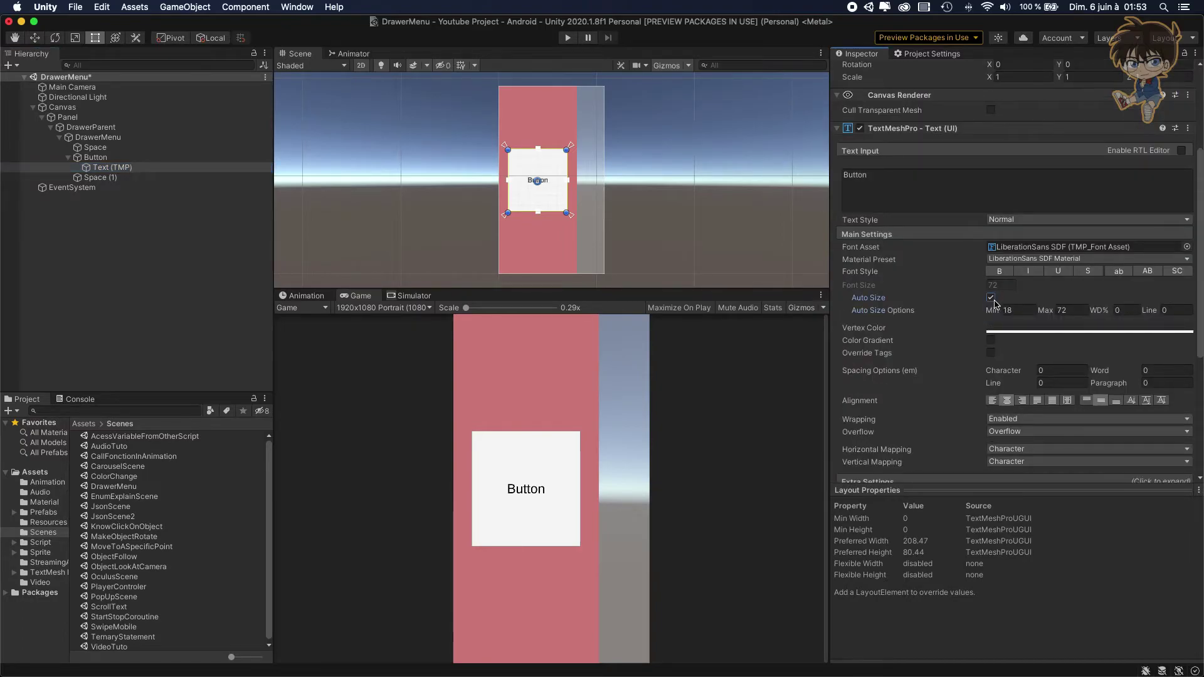
- Set the button text's maximum auto size to 100 and save the scene
click(1067, 310)
drag(1045, 310, 1135, 312)
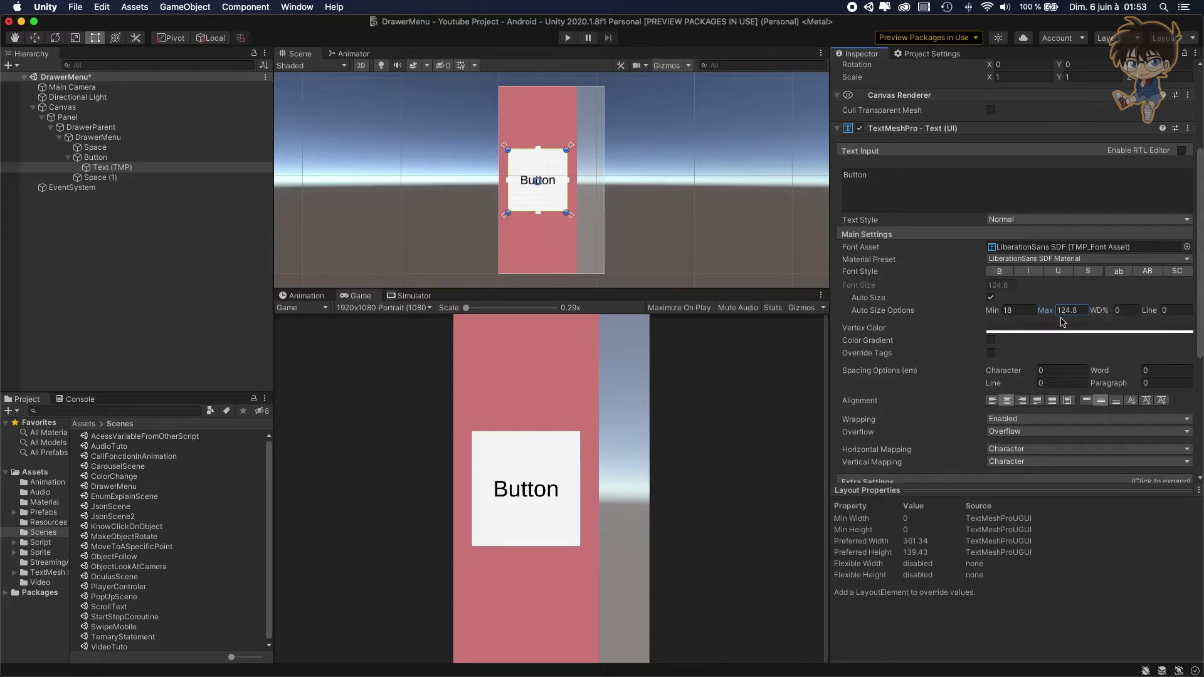
click(1074, 312)
text(100)
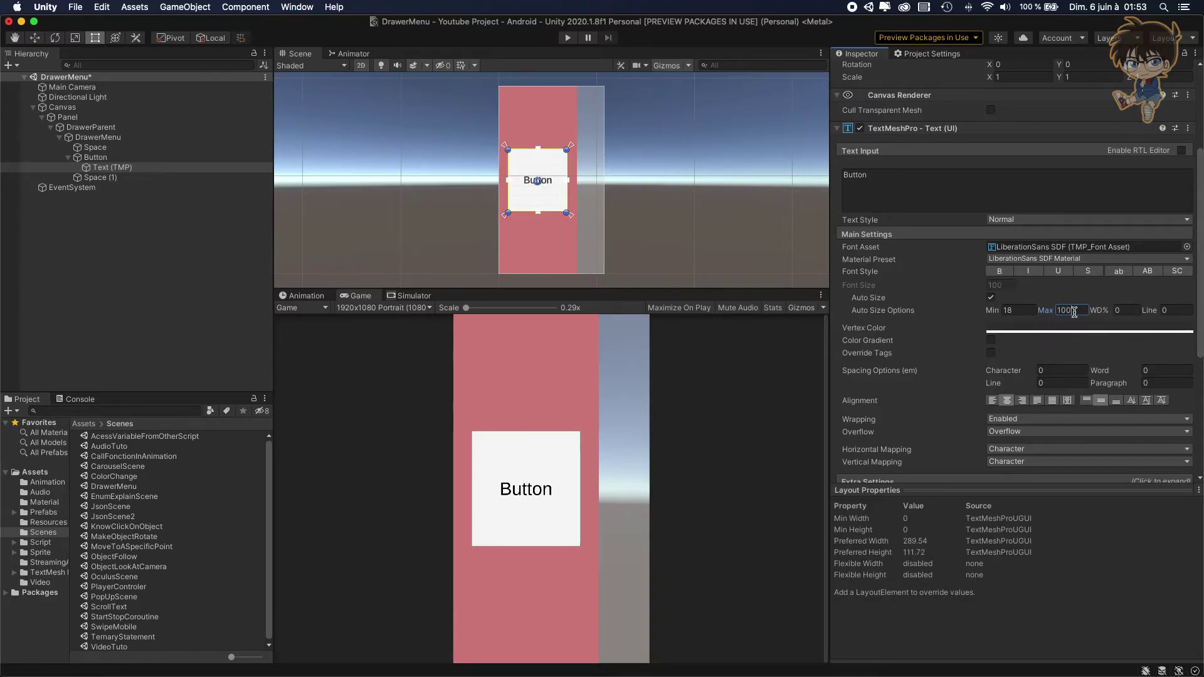
click(190, 309)
key(super+s)
click(68, 157)
click(89, 148)
click(95, 168)
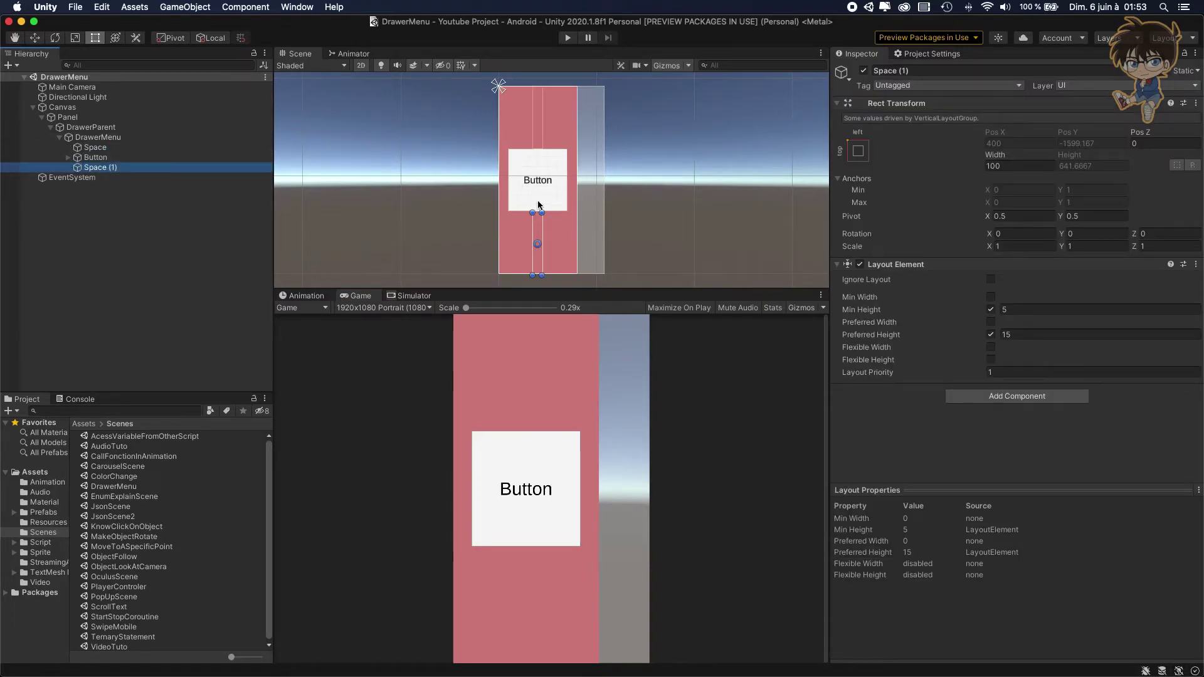
click(96, 157)
click(98, 137)
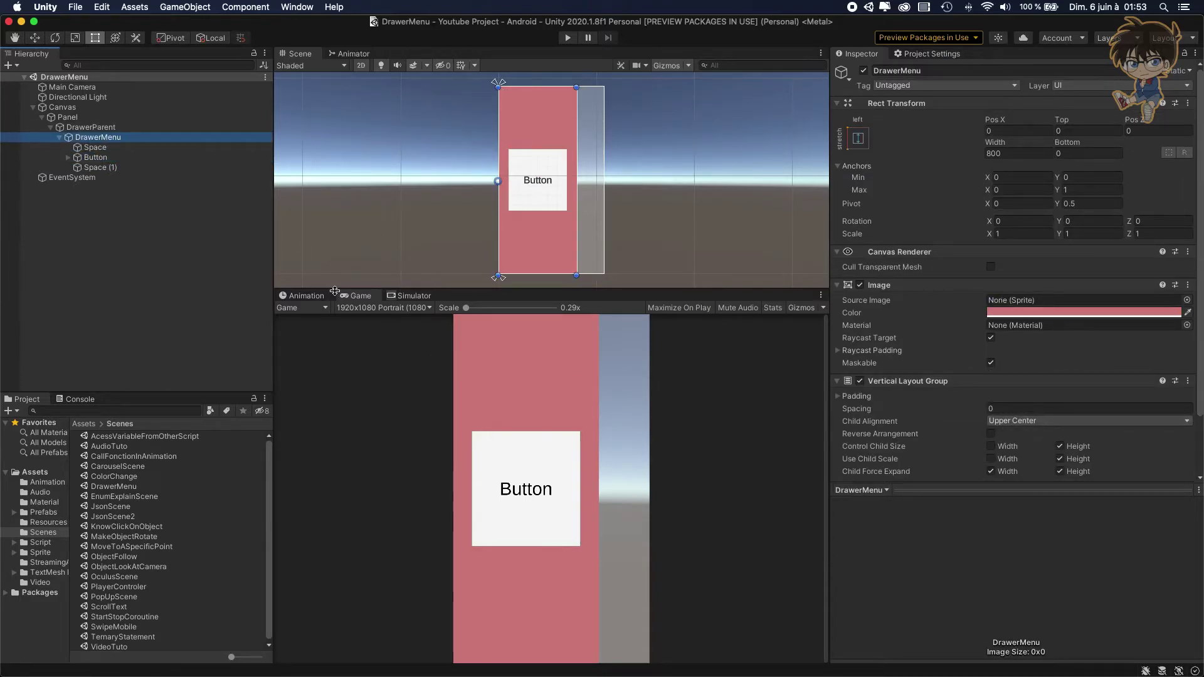
- Duplicate Button and Space (1) together four times within DrawerMenu to get five buttons
click(119, 158)
shift+click(116, 168)
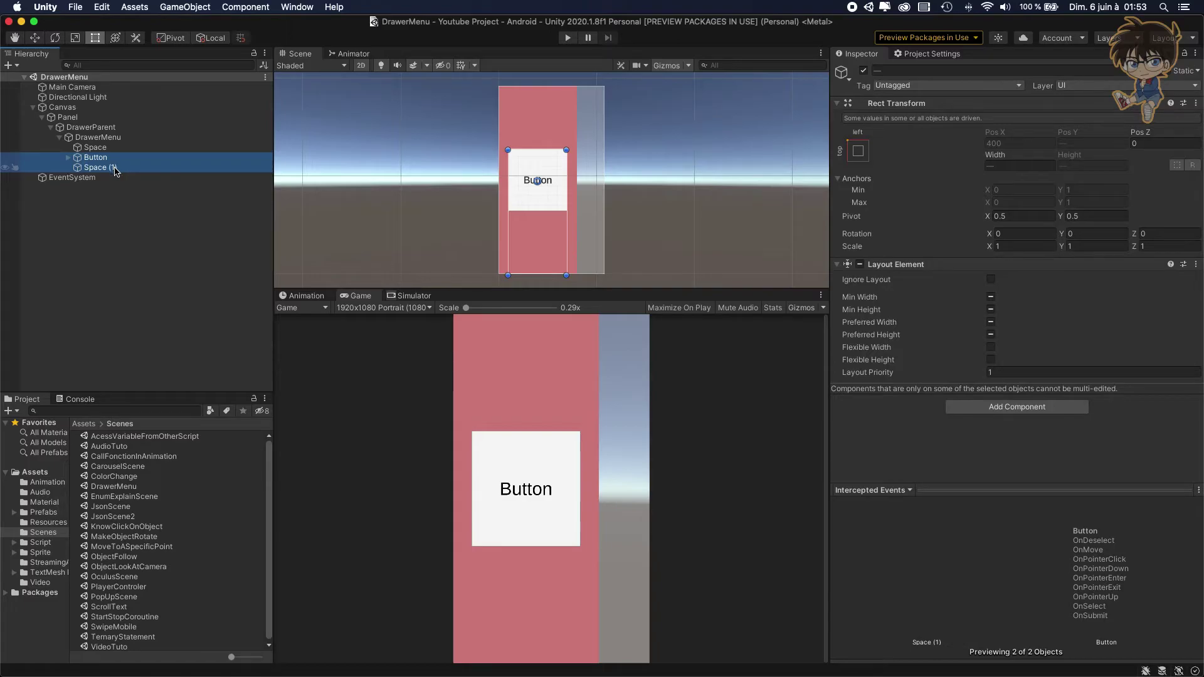
key(super+d)
key(super+d)
key(super+d)
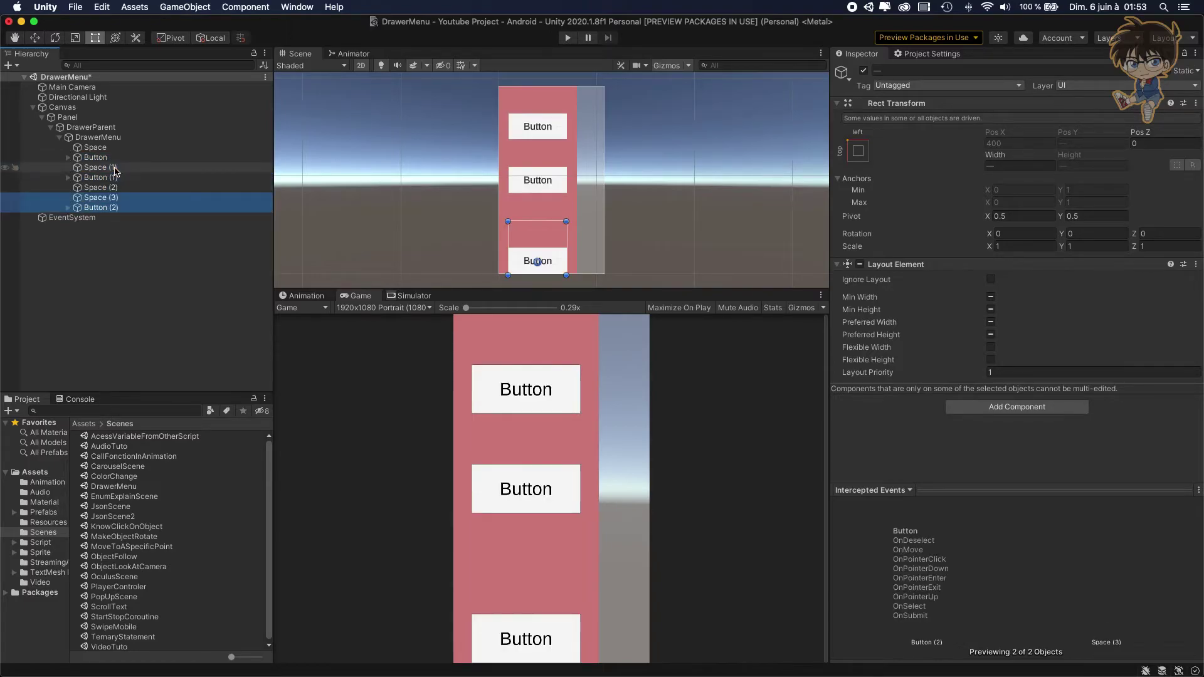
key(super+d)
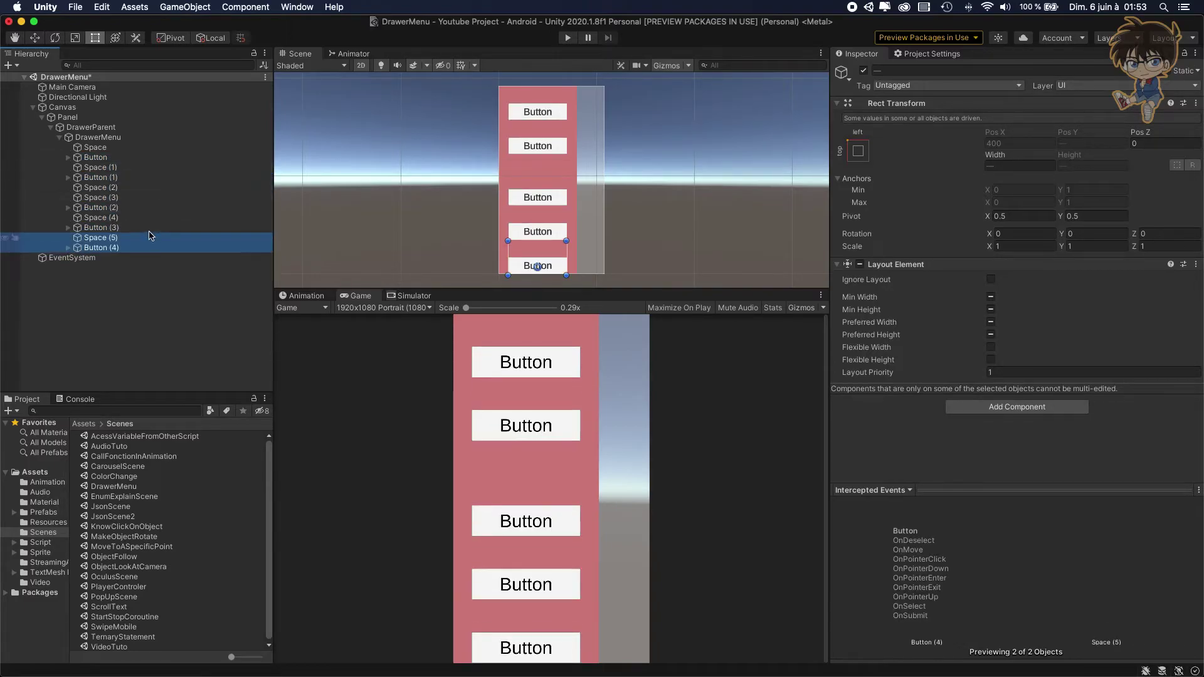
- Delete the redundant Space (3) and duplicate Space (5) to add a spacer below Button (4)
click(114, 199)
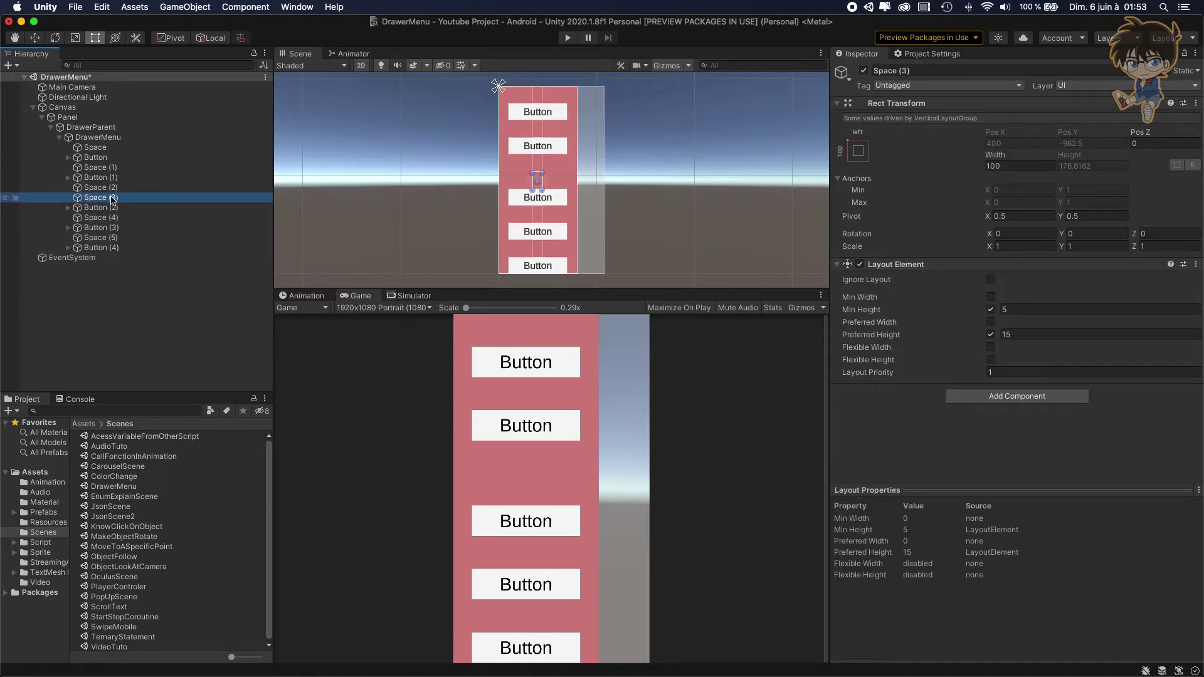
right_click(114, 199)
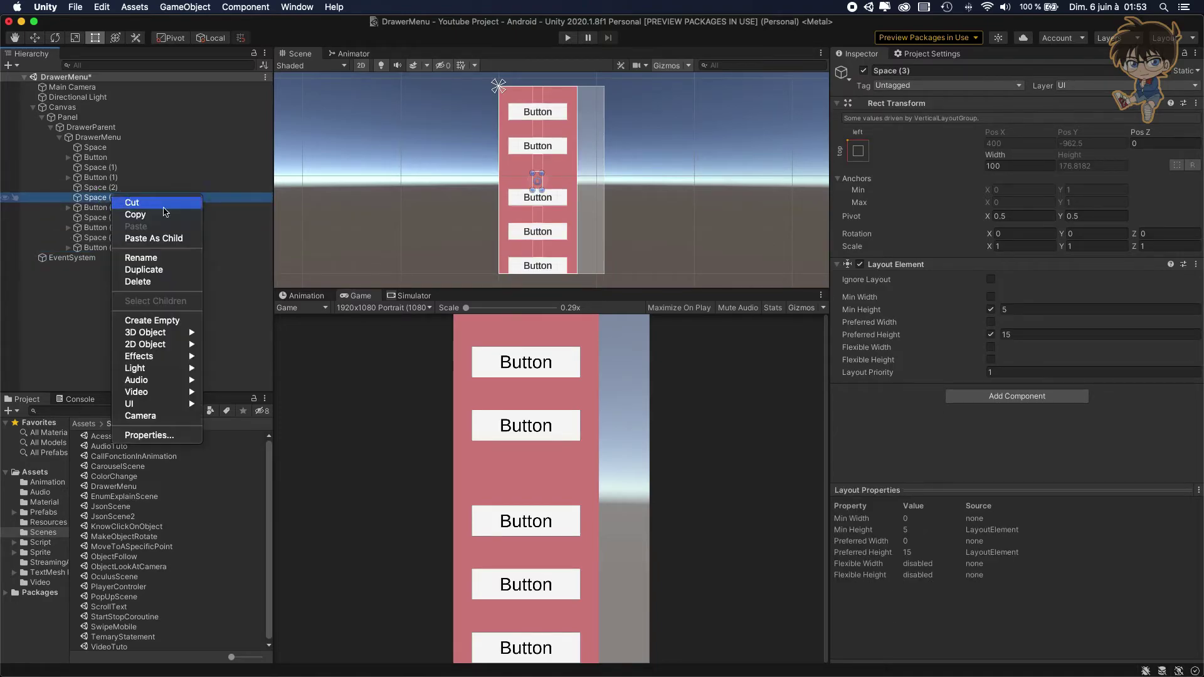
click(141, 285)
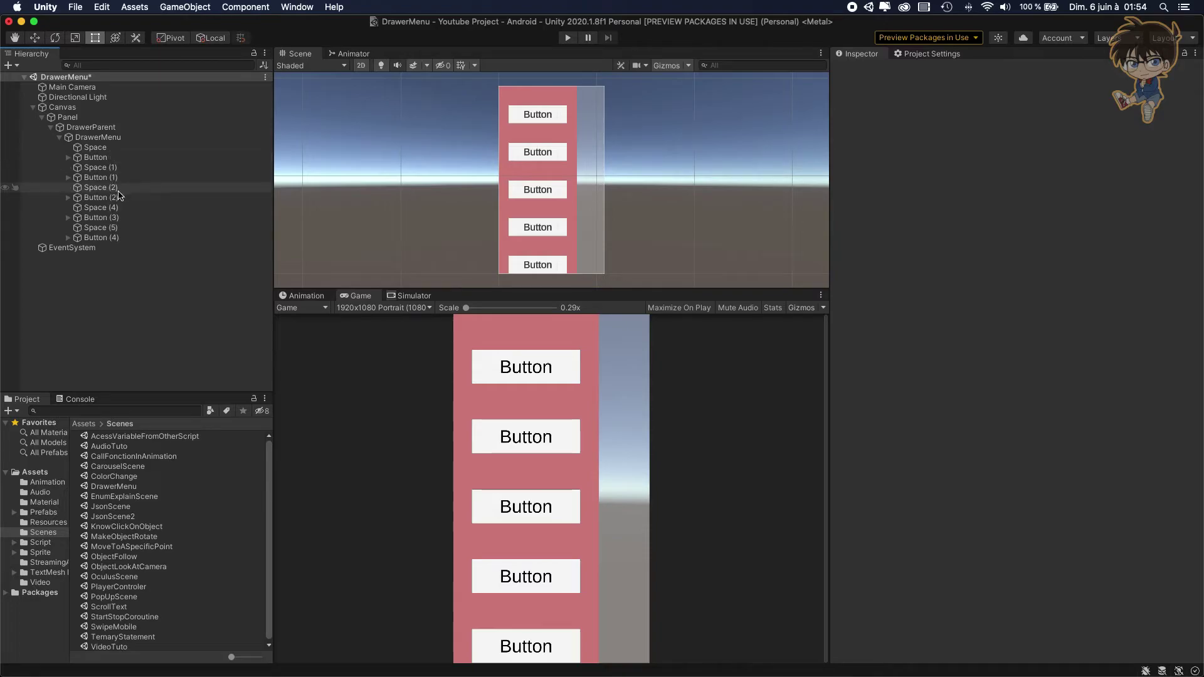
click(105, 229)
key(super+d)
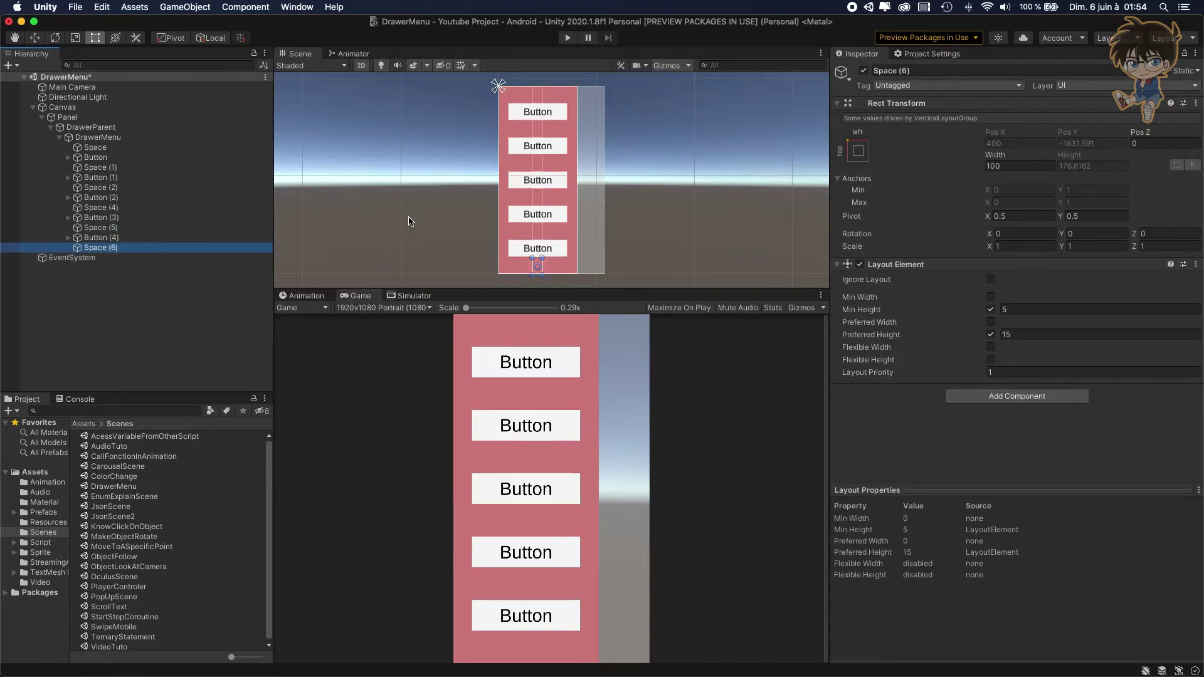
click(144, 138)
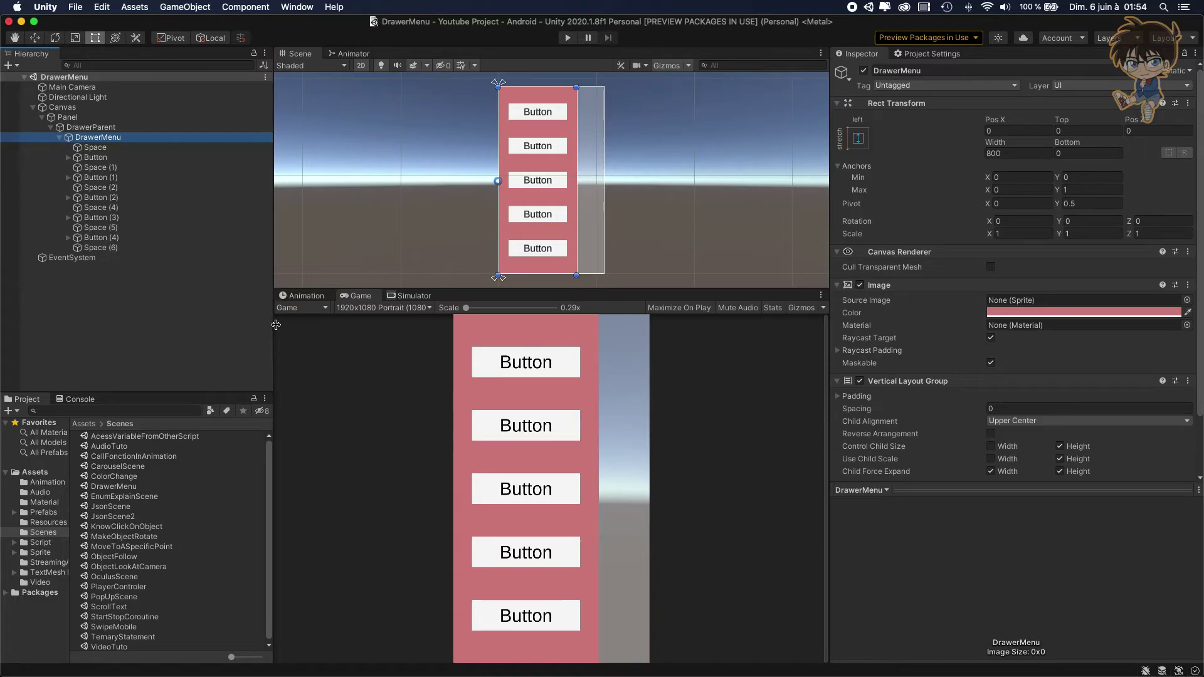
- Create a C# script named DrawerEvent in the Assets Script folder and open it in Visual Studio
click(88, 425)
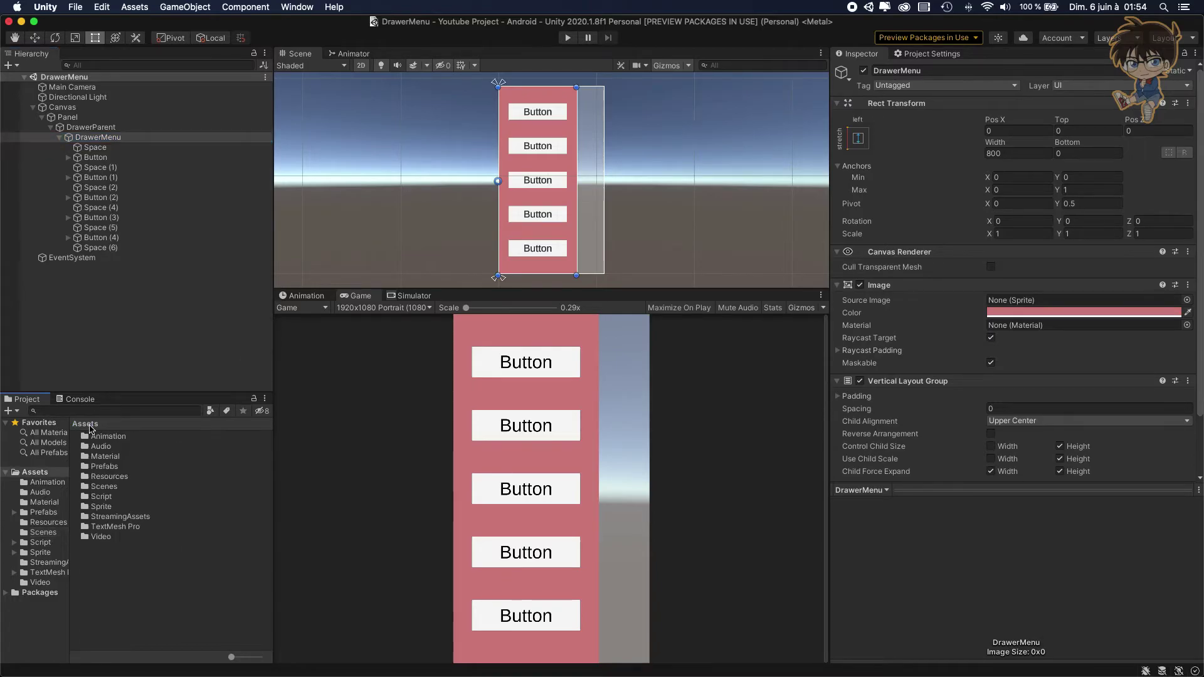
double_click(103, 497)
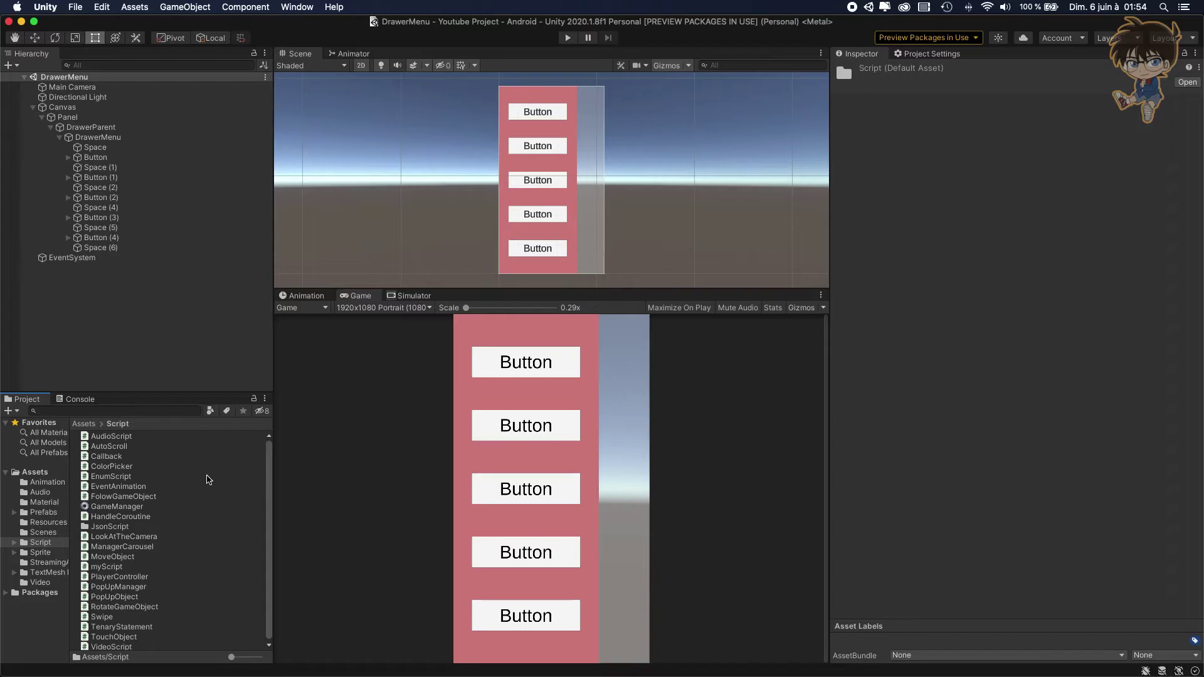
right_click(215, 494)
mouse_move(293, 355)
mouse_move(443, 229)
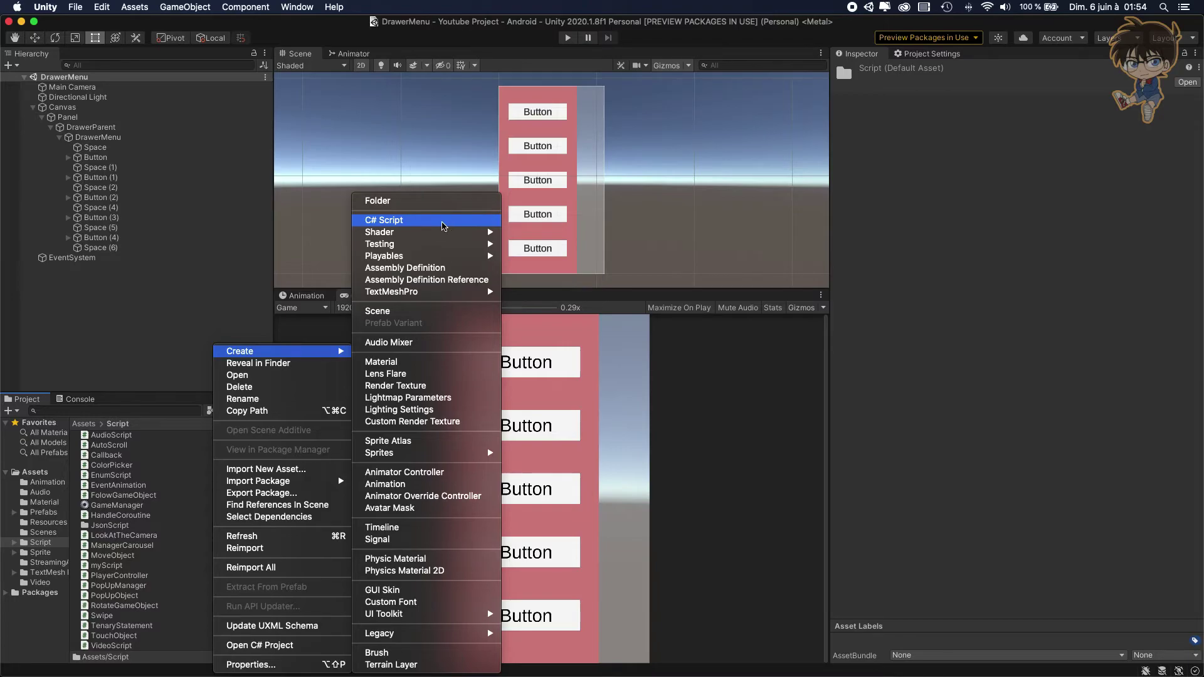
click(384, 220)
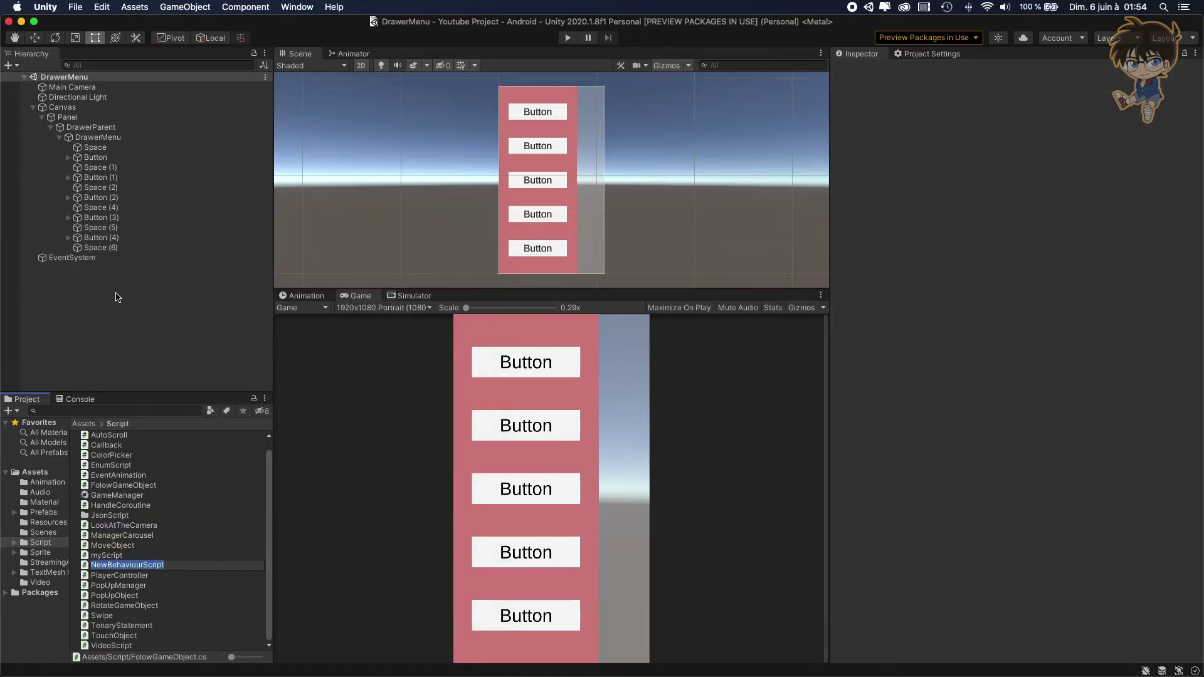
text(Drawer)
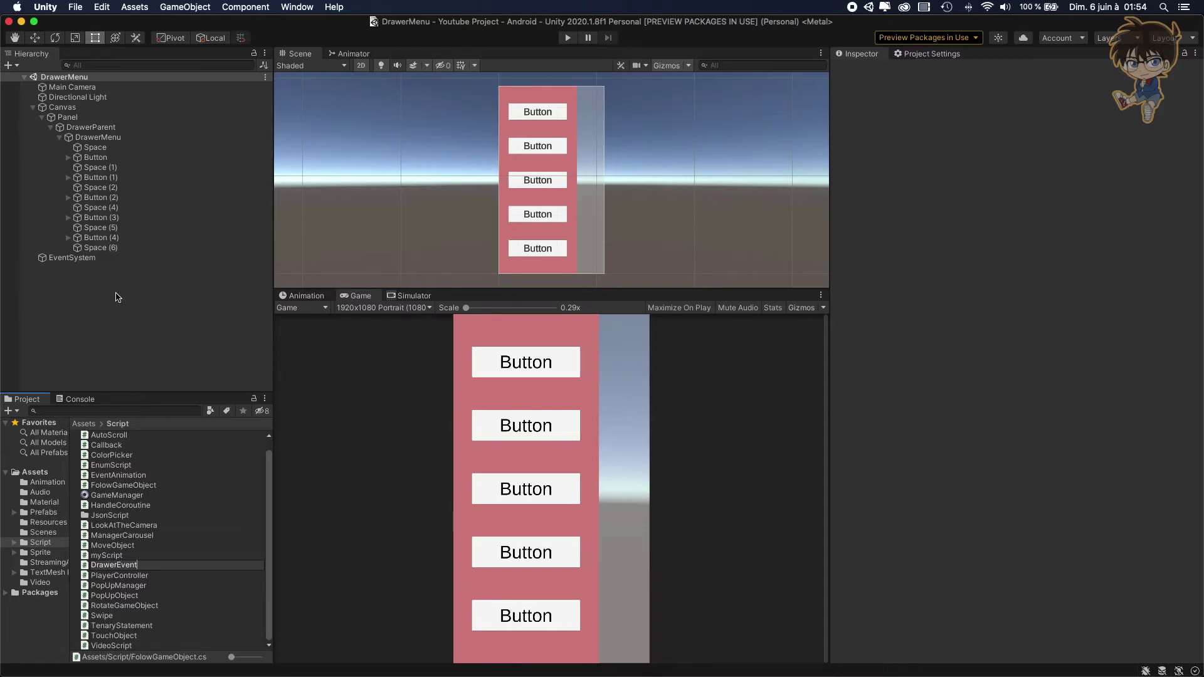
text(Event)
key(Return)
double_click(136, 465)
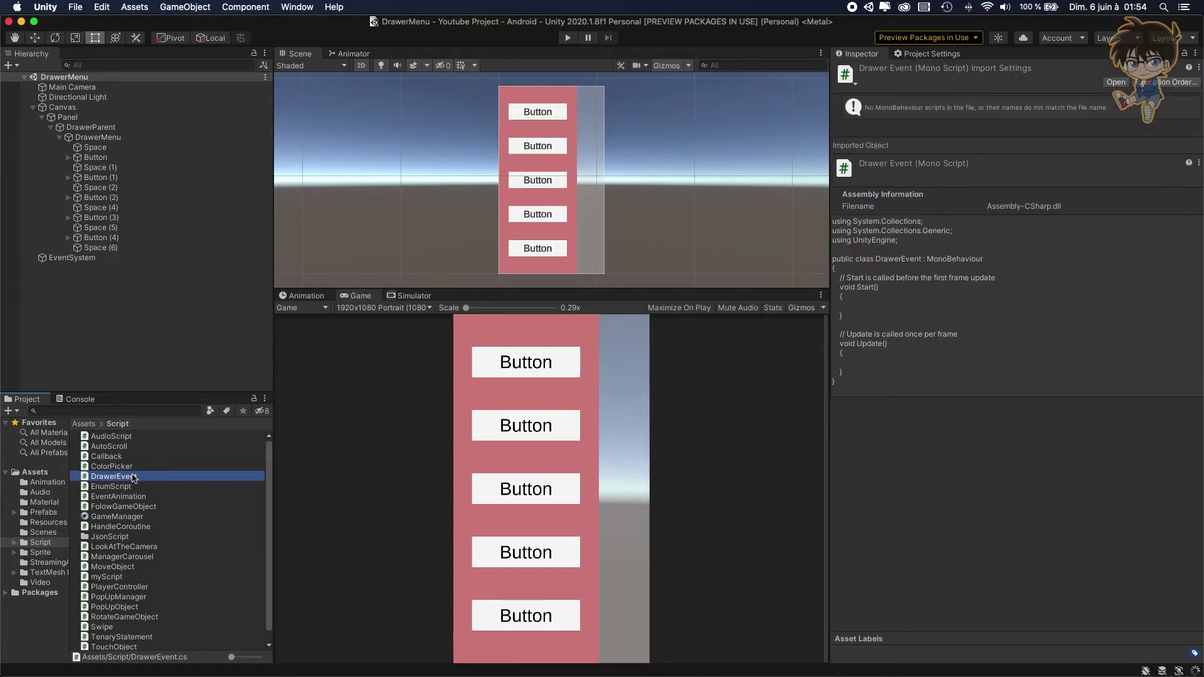
- Delete the Update method and its comment from the DrawerEvent class
click(125, 270)
click(105, 249)
drag(91, 257, 56, 213)
key(BackSpace)
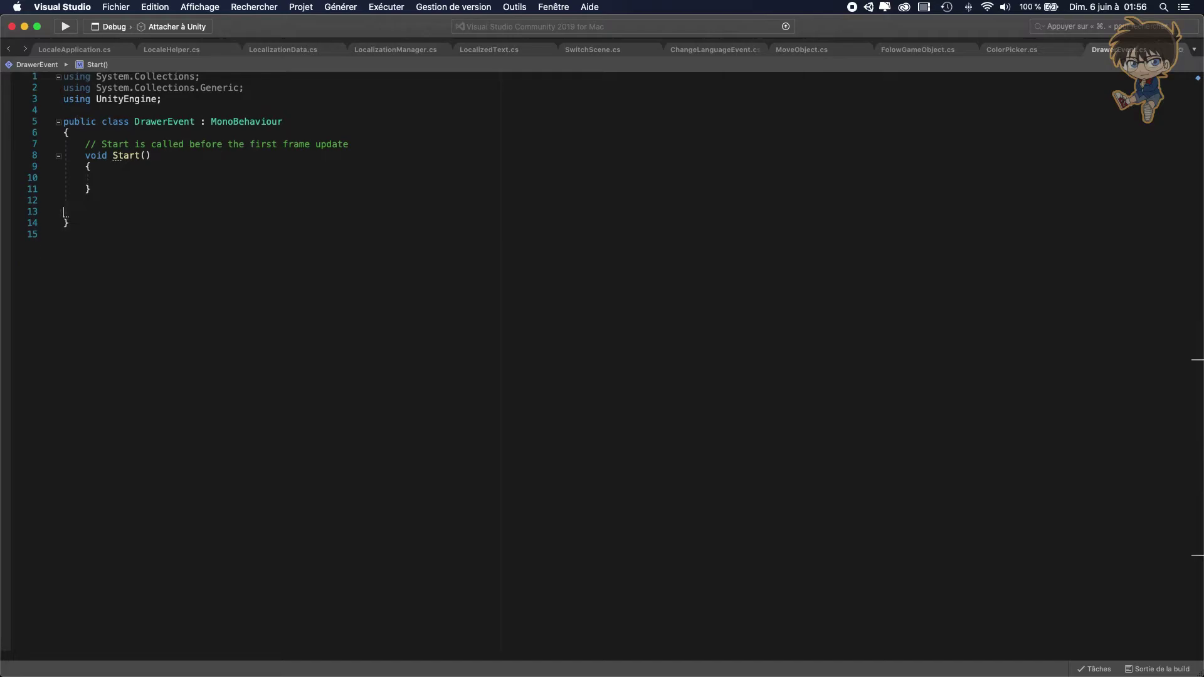
key(BackSpace)
- Add a [SerializeField] attribute at the beginning of the DrawerEvent class body, above the Start method
click(96, 133)
key(Return)
key(Return)
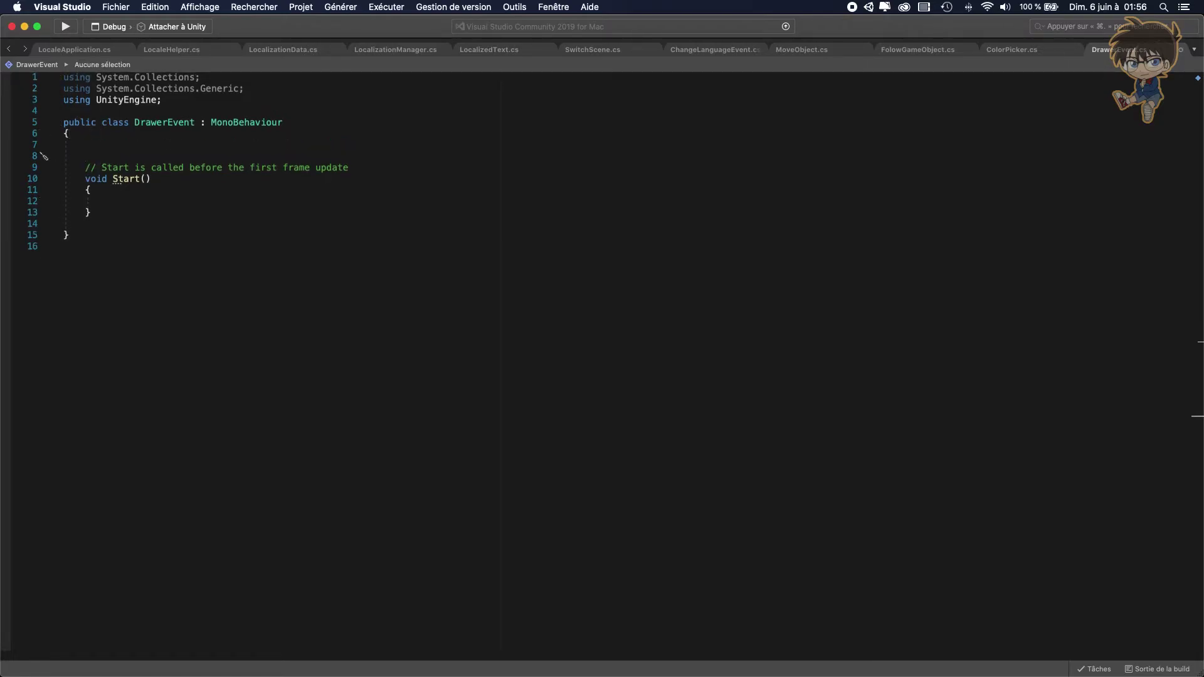
key(Up)
text([SerializeField)
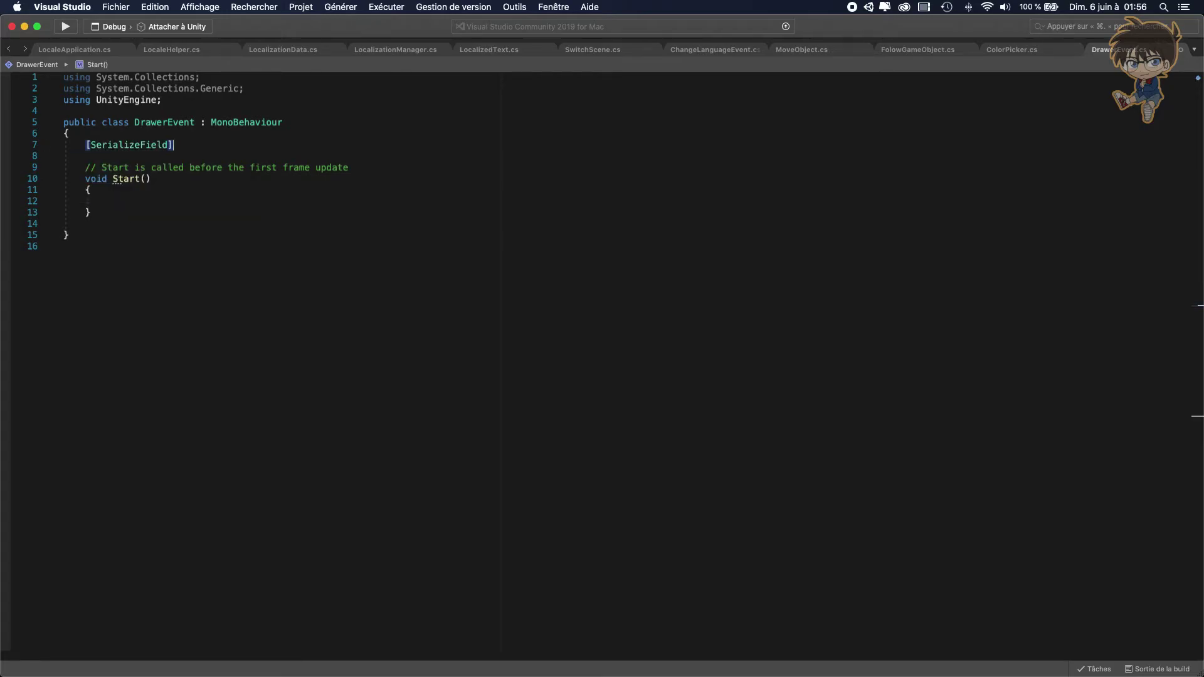
- Declare a RectTransform field named _parentCanvasRectTransform below the [SerializeField] attribute
key(Return)
text(Rectra)
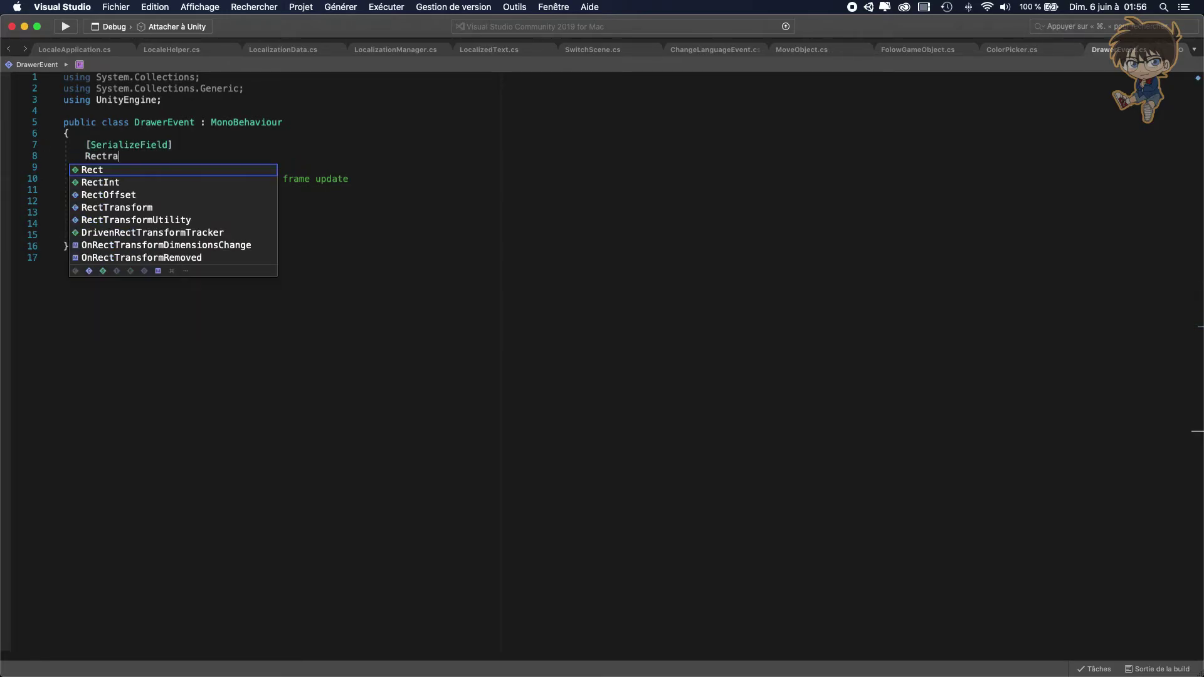
key(Down)
key(Down)
key(Down)
key(Down)
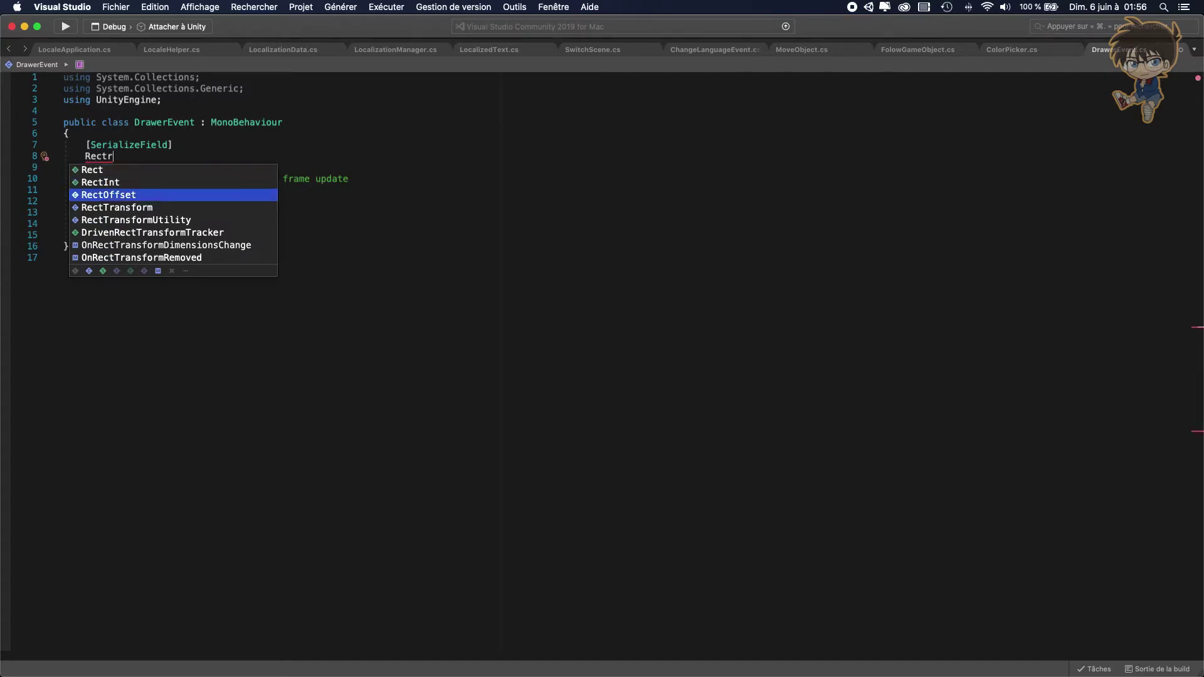
key(Return)
text(_)
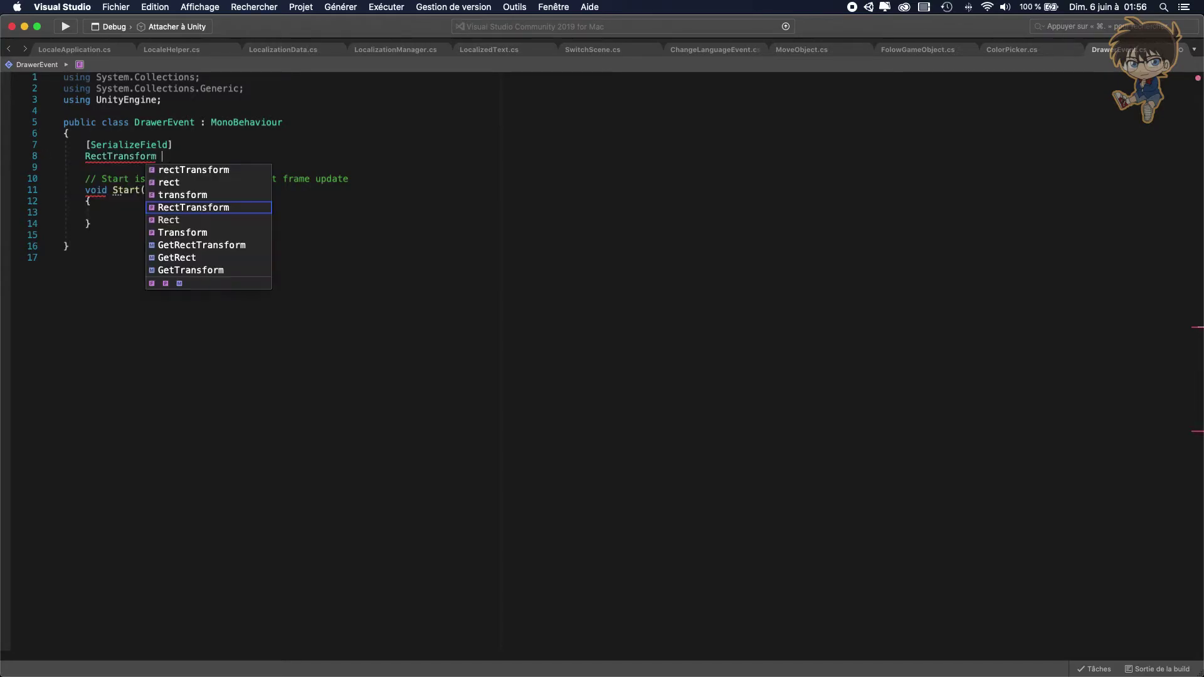
text(paren)
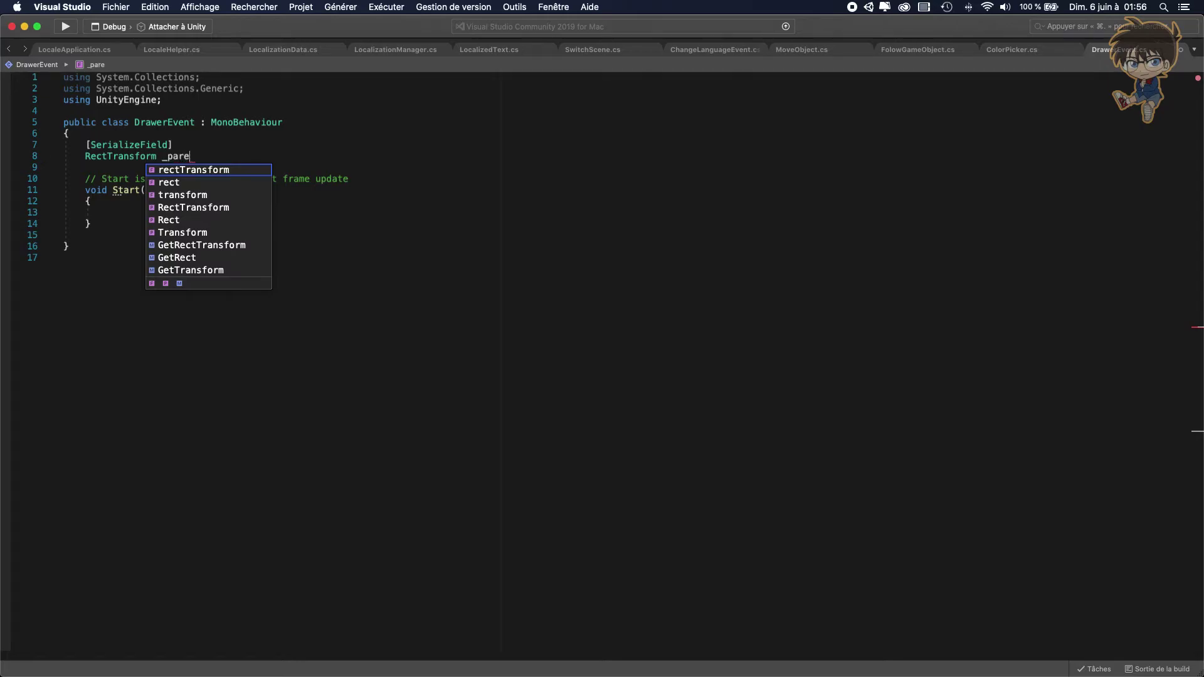
text(anvasRectTras)
key(Escape)
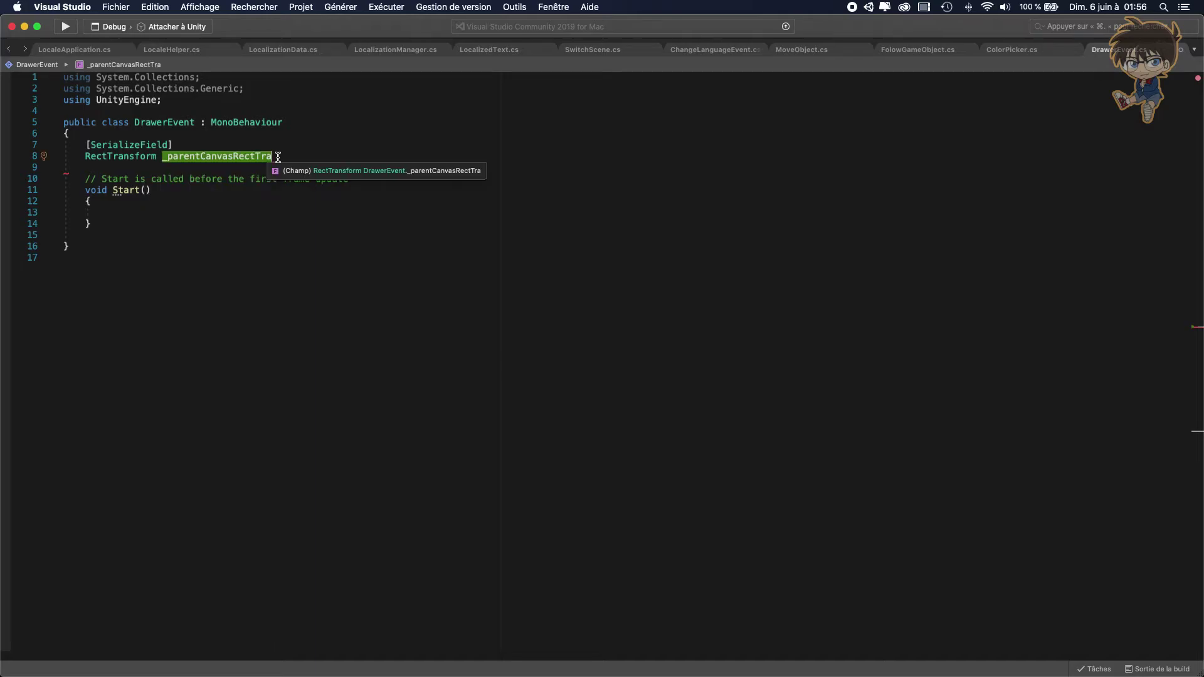
text(nsform;)
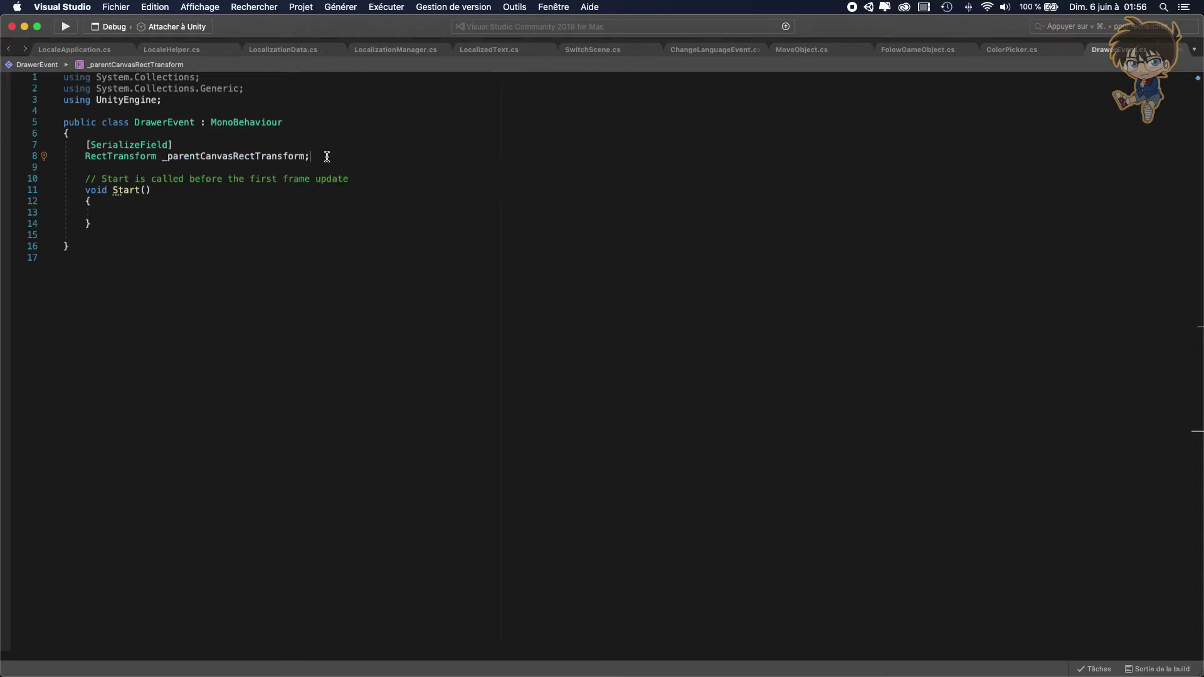
- Declare a second serialized RectTransform field named _drawerRectTransform in the DrawerEvent class
key(Return)
text([SerializeField])
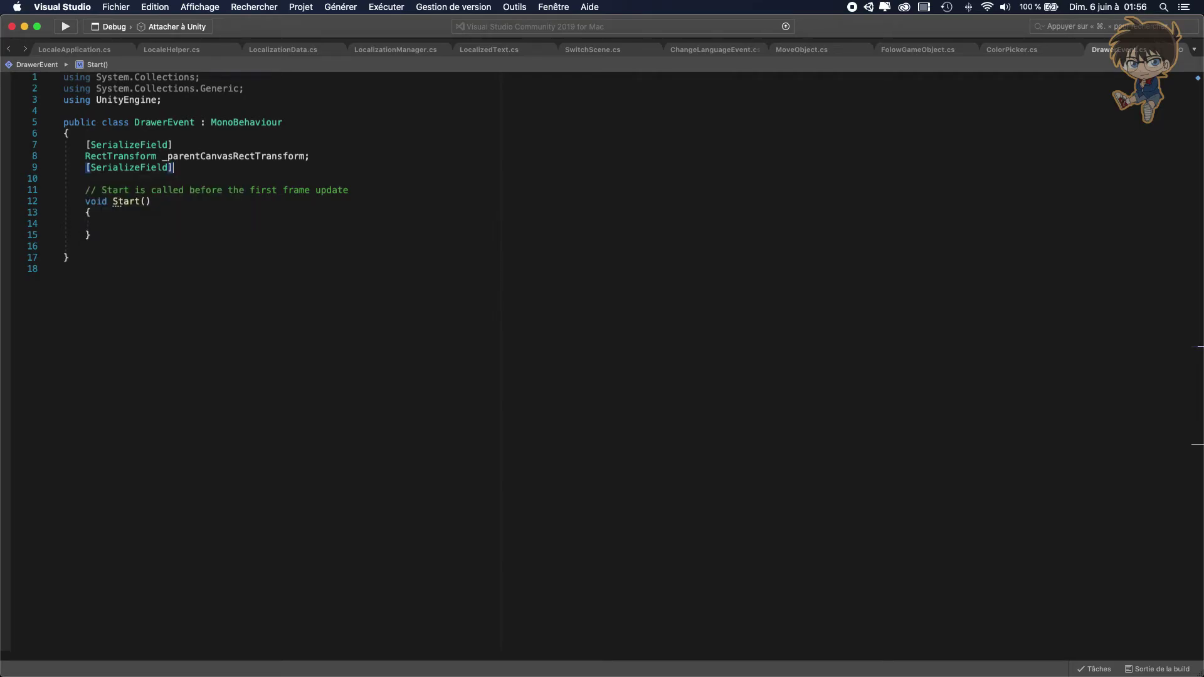
key(Return)
text(rect)
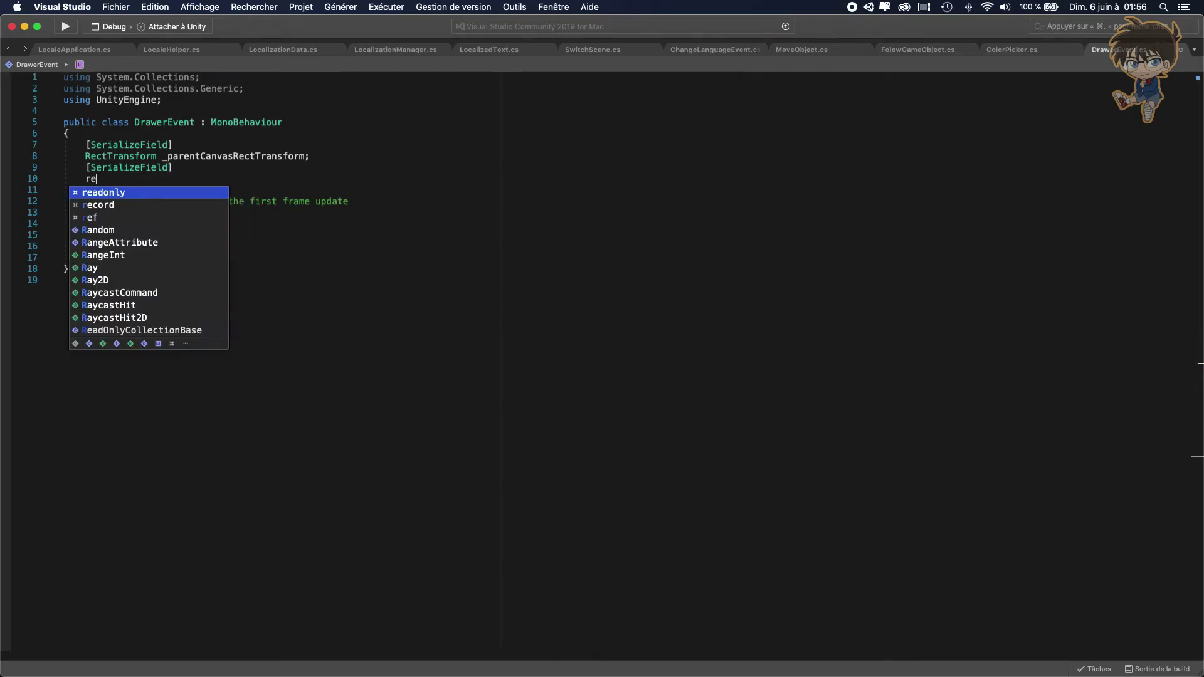
key(Down)
key(Down)
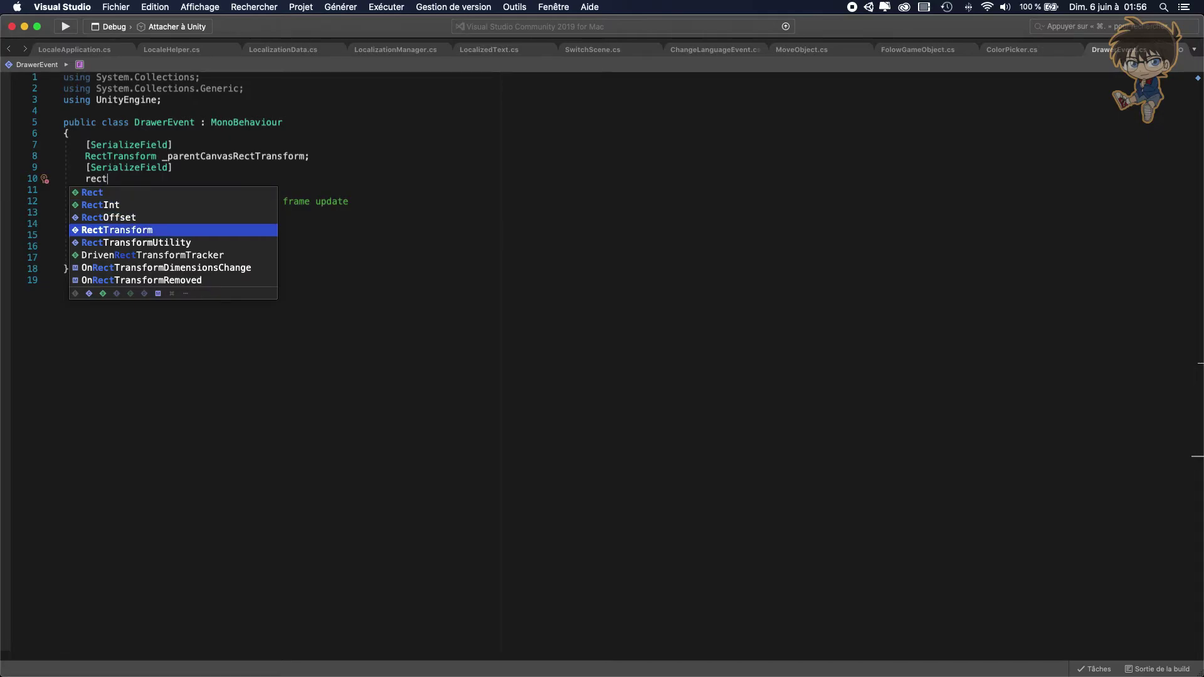
key(Tab)
text(_)
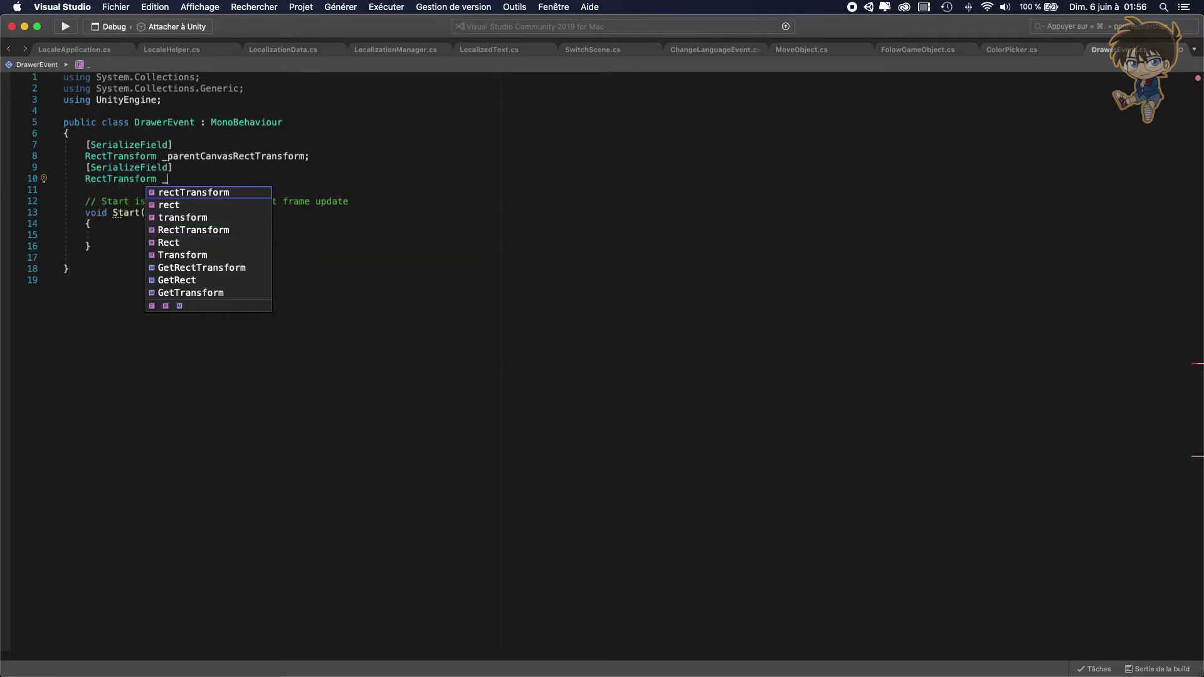
text(drawerRect)
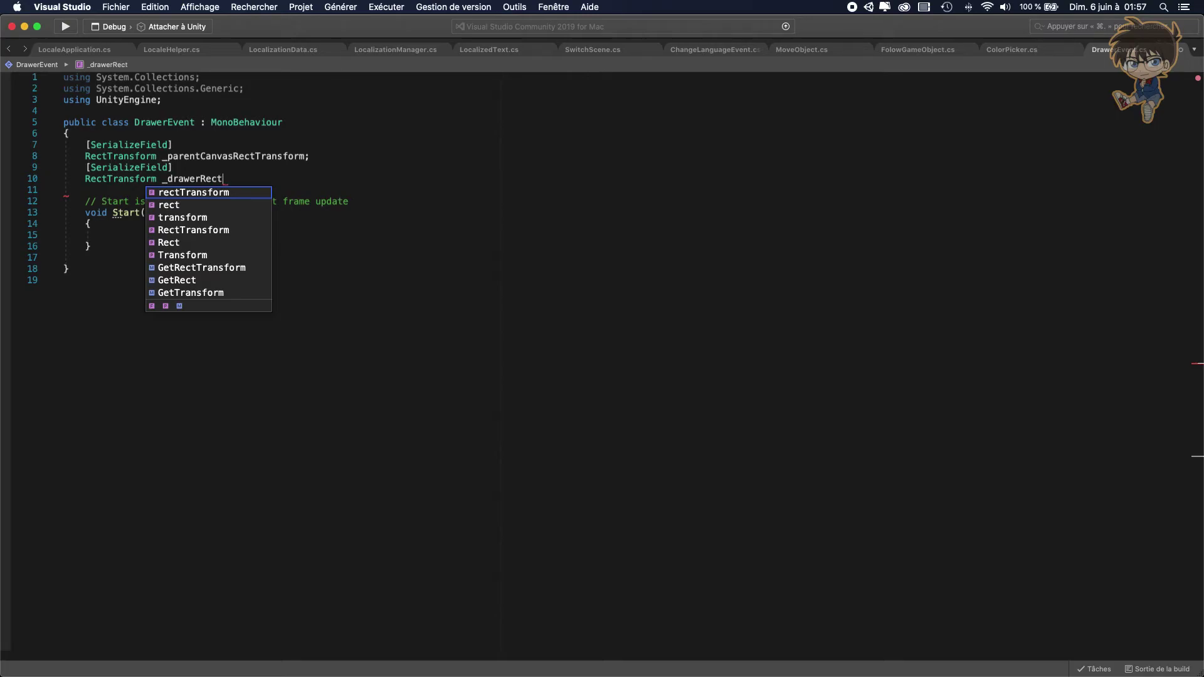
text(Transform;)
- Declare a float field for the border start below the two RectTransform fields, separated by a blank line
key(Return)
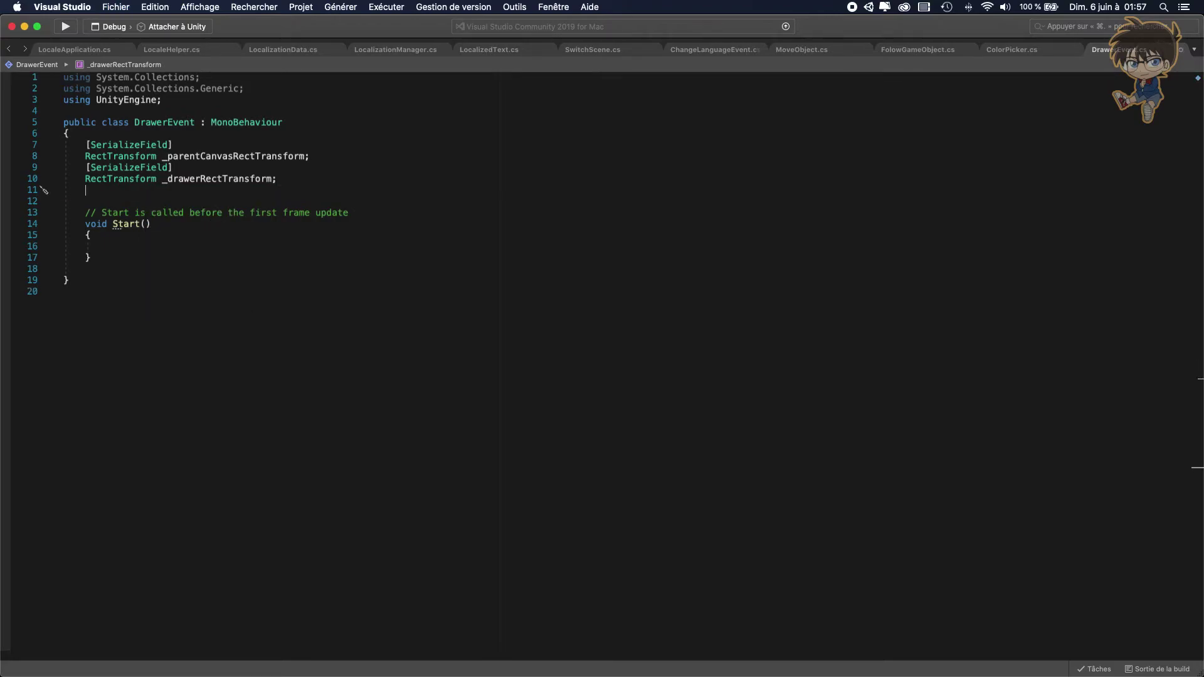
key(Return)
text(float)
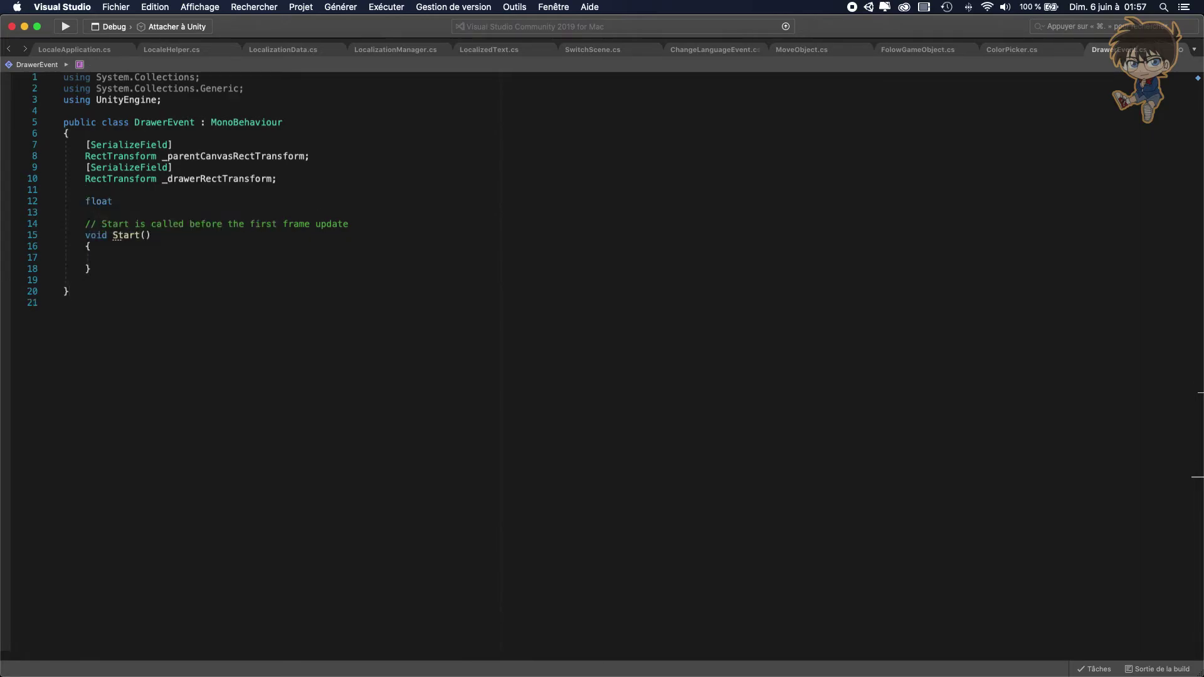
text( _bo)
key(BackSpace)
text(derStart;)
- Switch back to Unity and move DrawerMenu horizontally in the scene to a Pos X of about 26
click(24, 27)
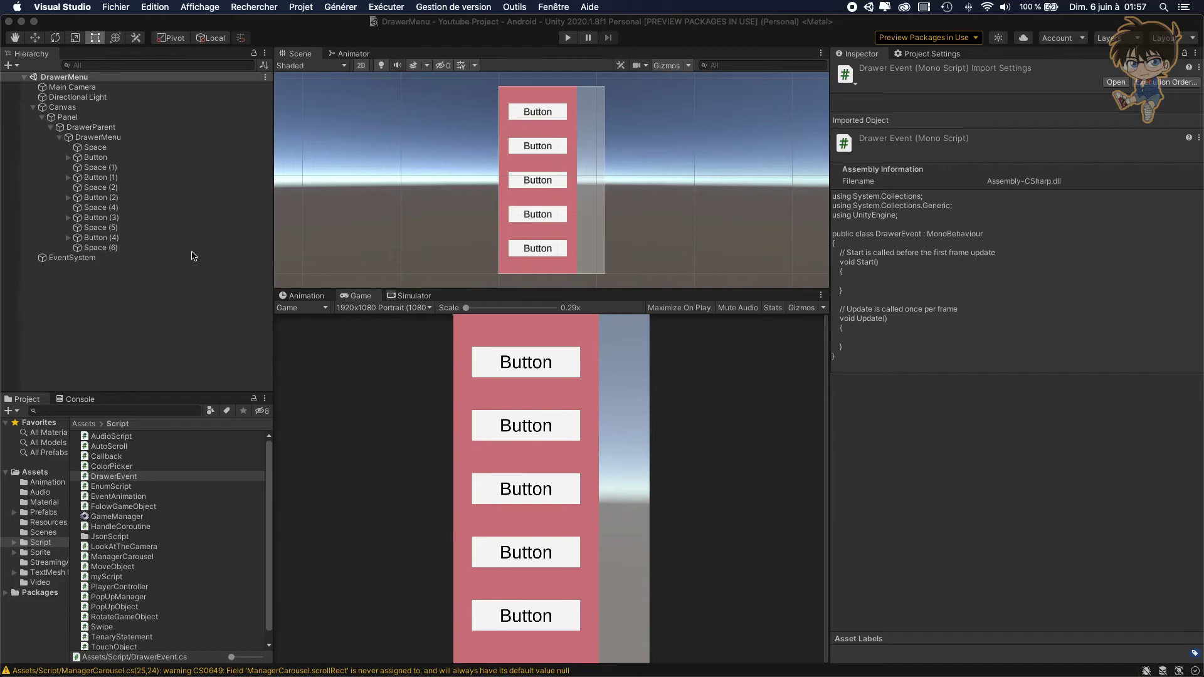
click(97, 138)
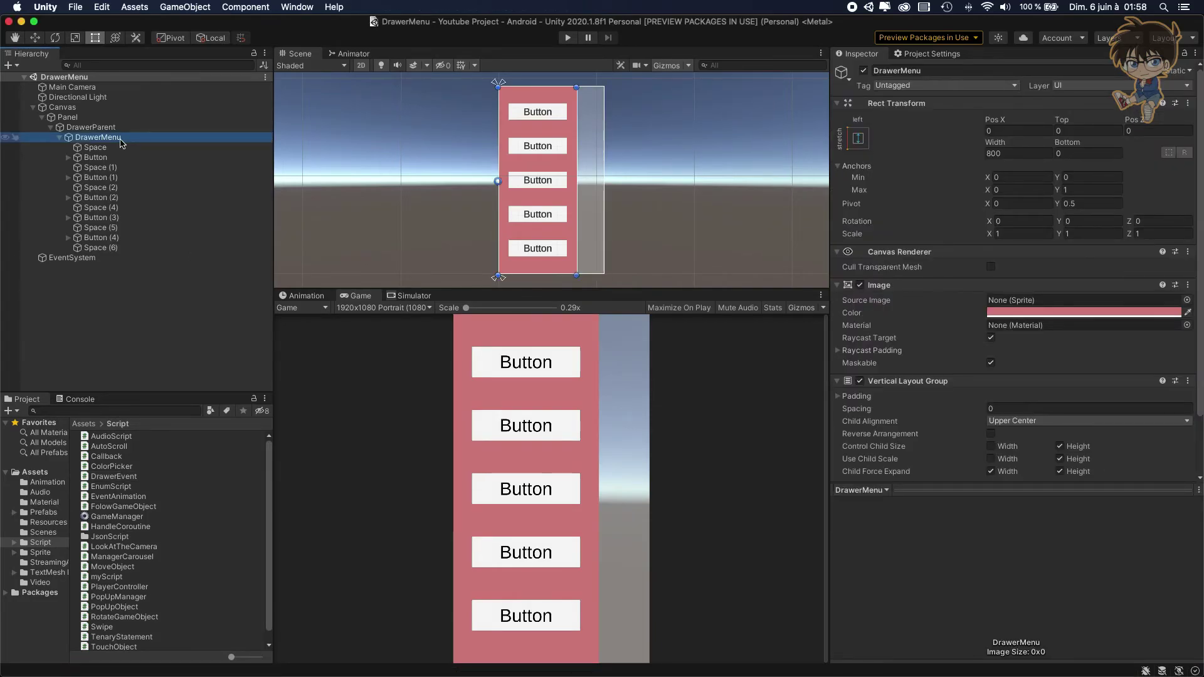
click(36, 38)
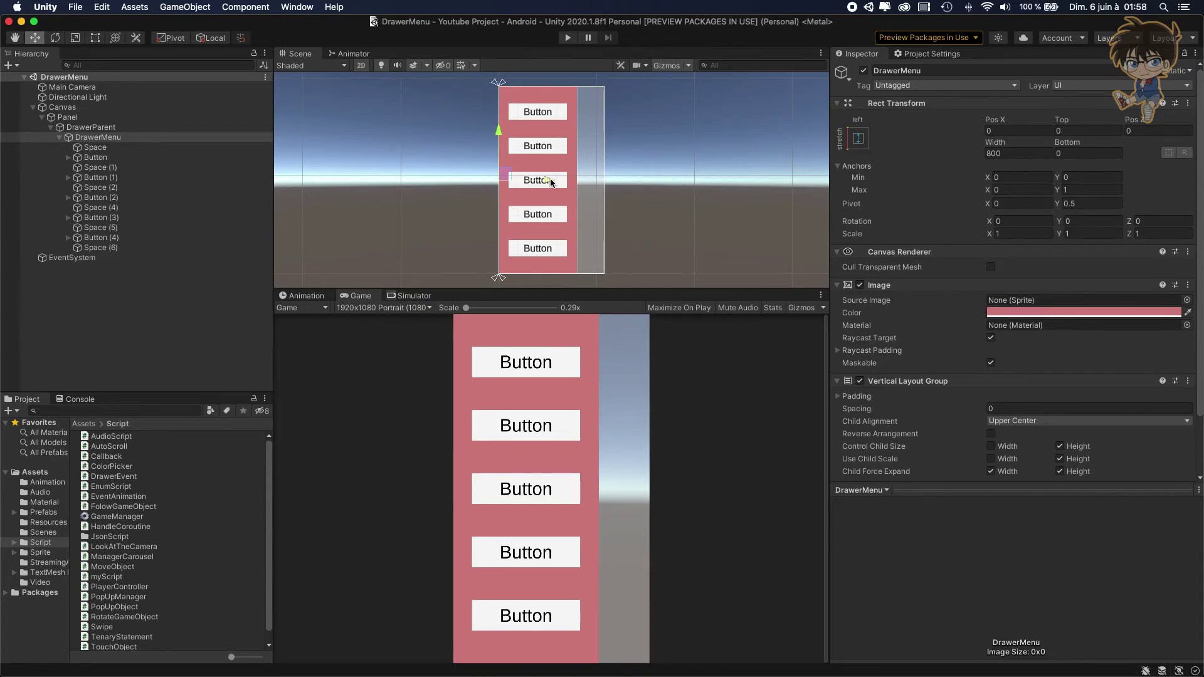
mouse_move(551, 182)
mouse_down()
mouse_move(471, 180)
mouse_move(553, 182)
mouse_up()
click(1014, 150)
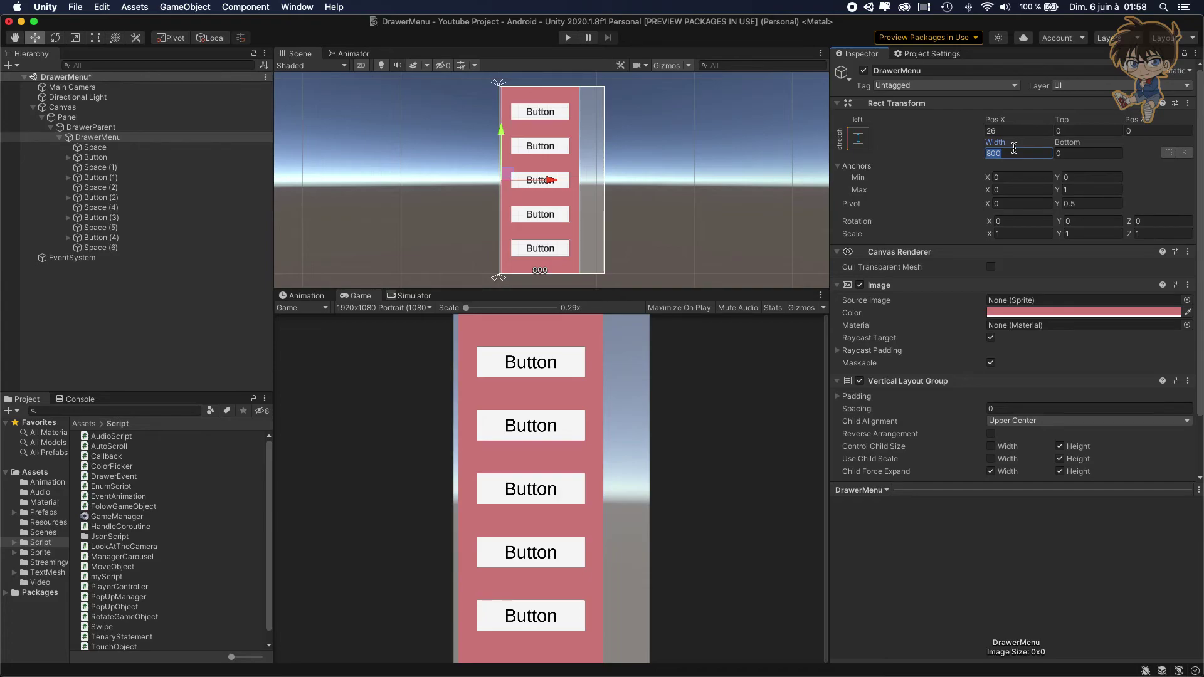
- Show the game preview in the device Simulator and set the simulated orientation to Portrait
click(420, 308)
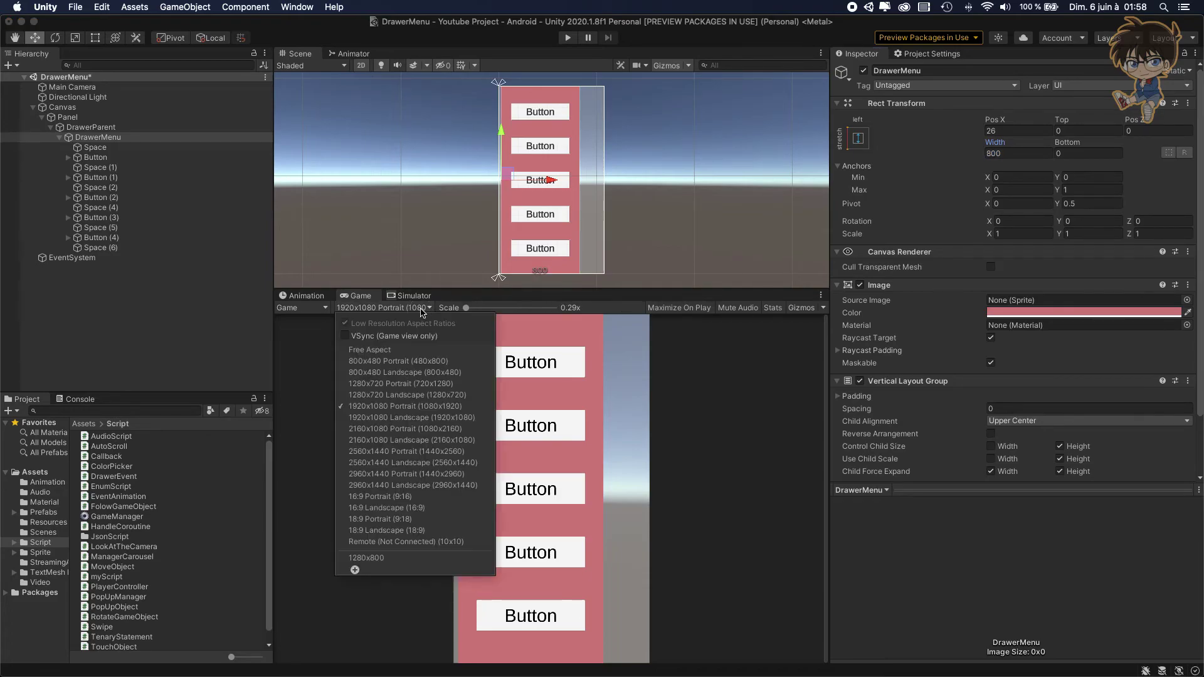
click(280, 382)
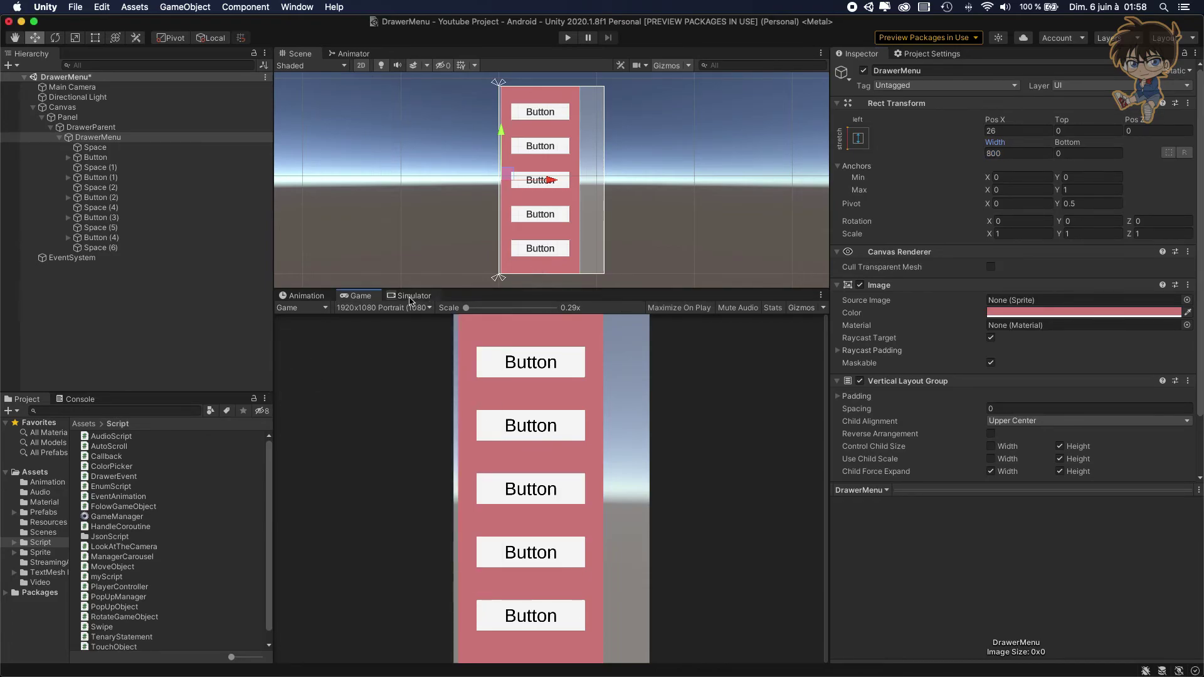
click(412, 296)
click(414, 440)
click(414, 460)
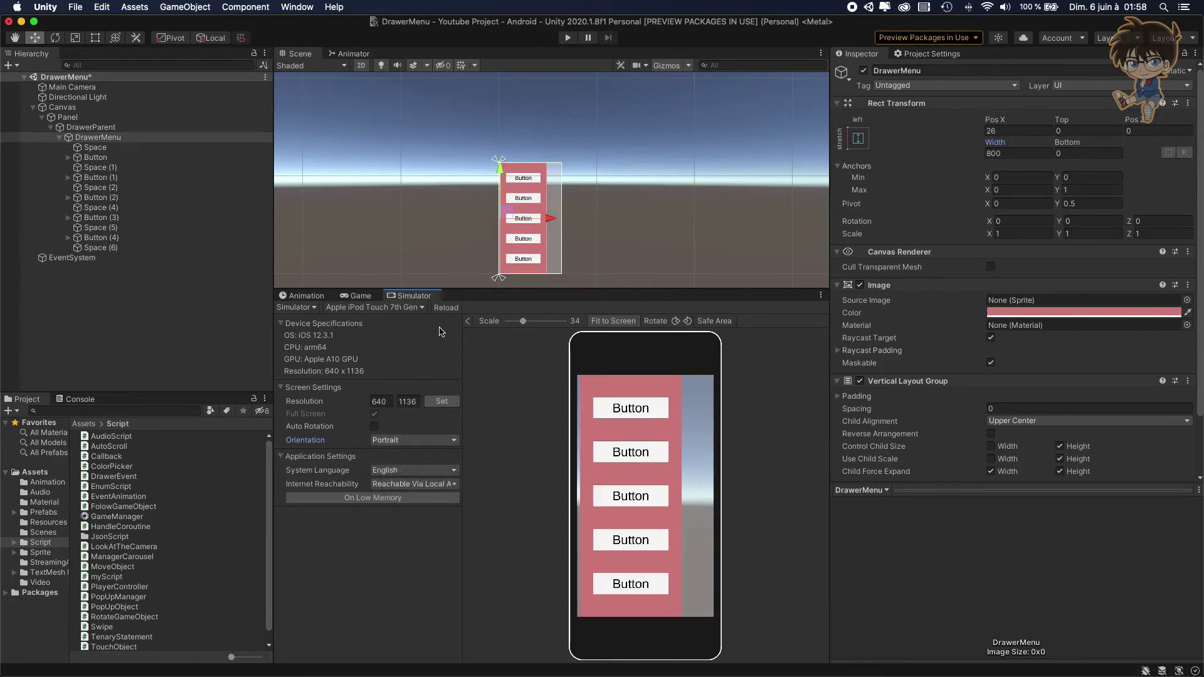
- Simulate an Apple iPad Pro 12.9 (2018) in Portrait orientation and enable Auto Rotation
click(420, 308)
scroll(396, 414, up, 5)
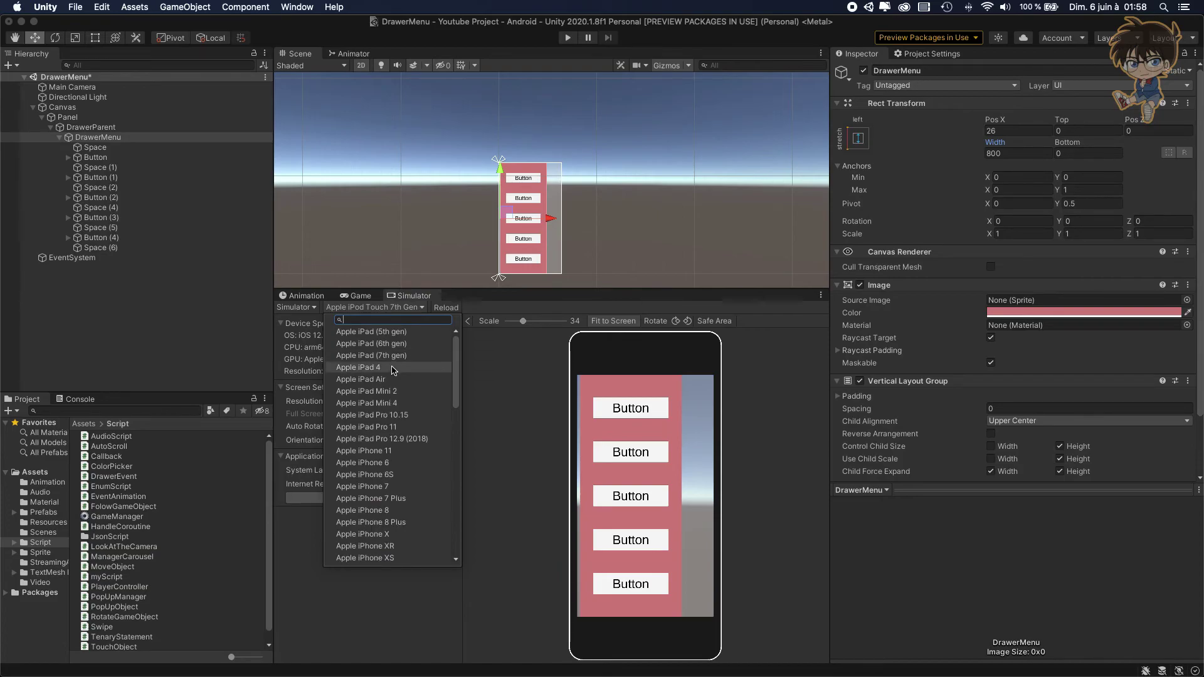
click(401, 439)
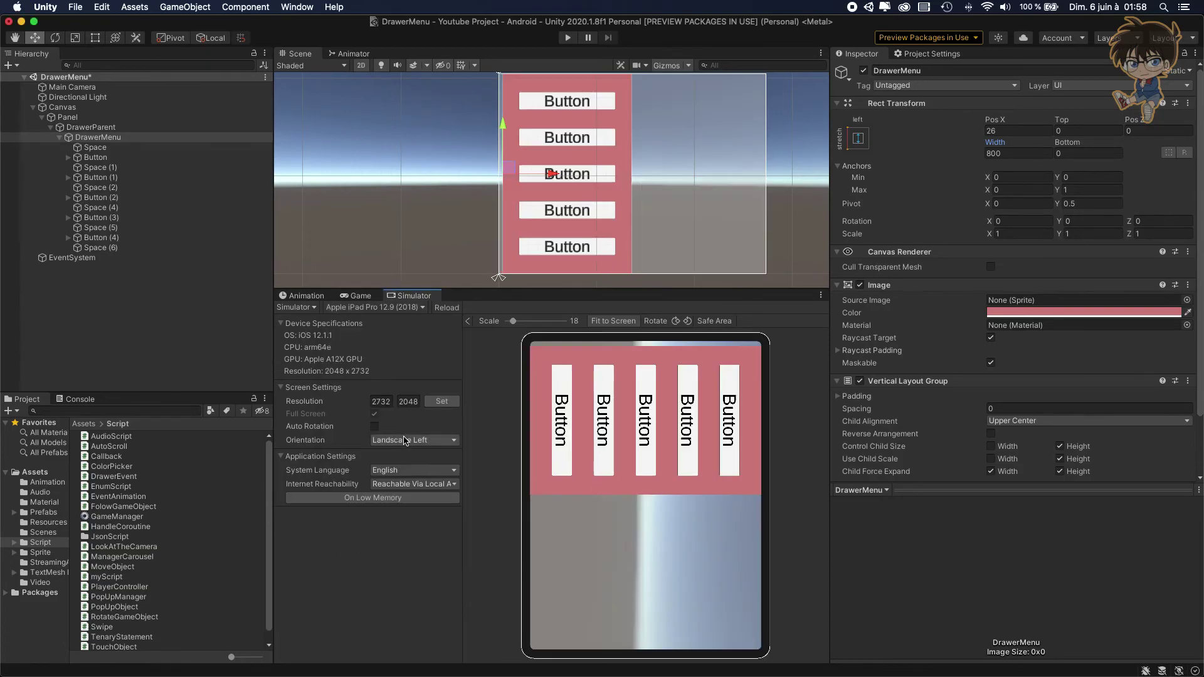
click(416, 439)
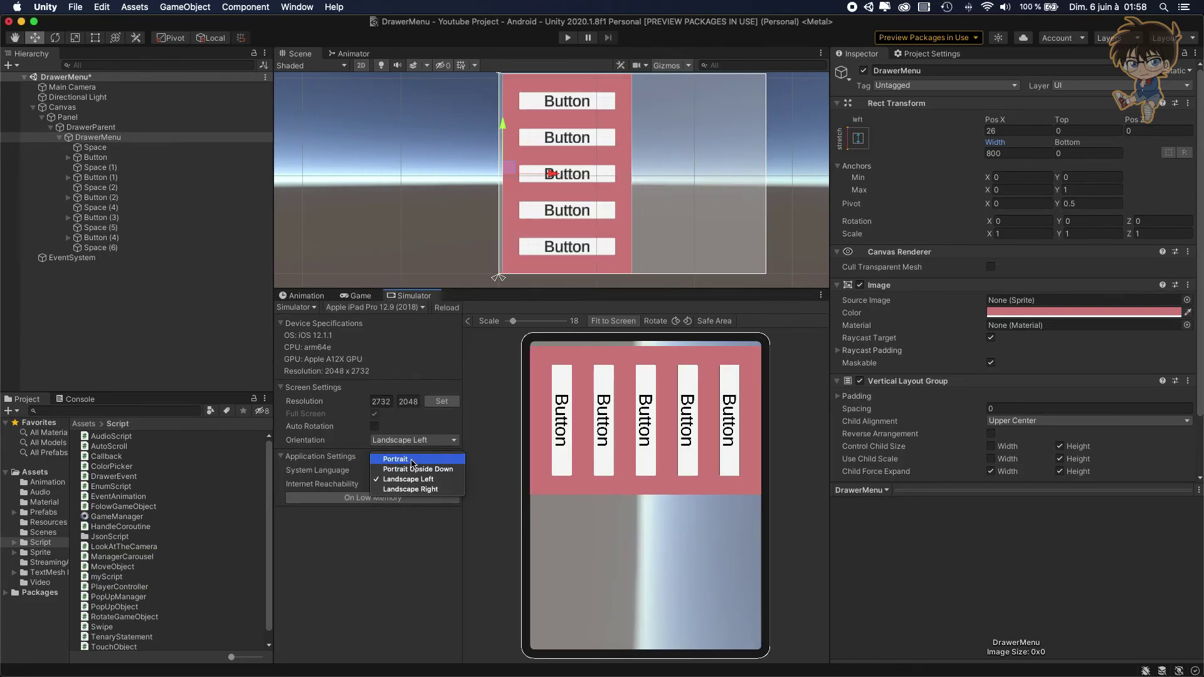
click(402, 451)
click(374, 426)
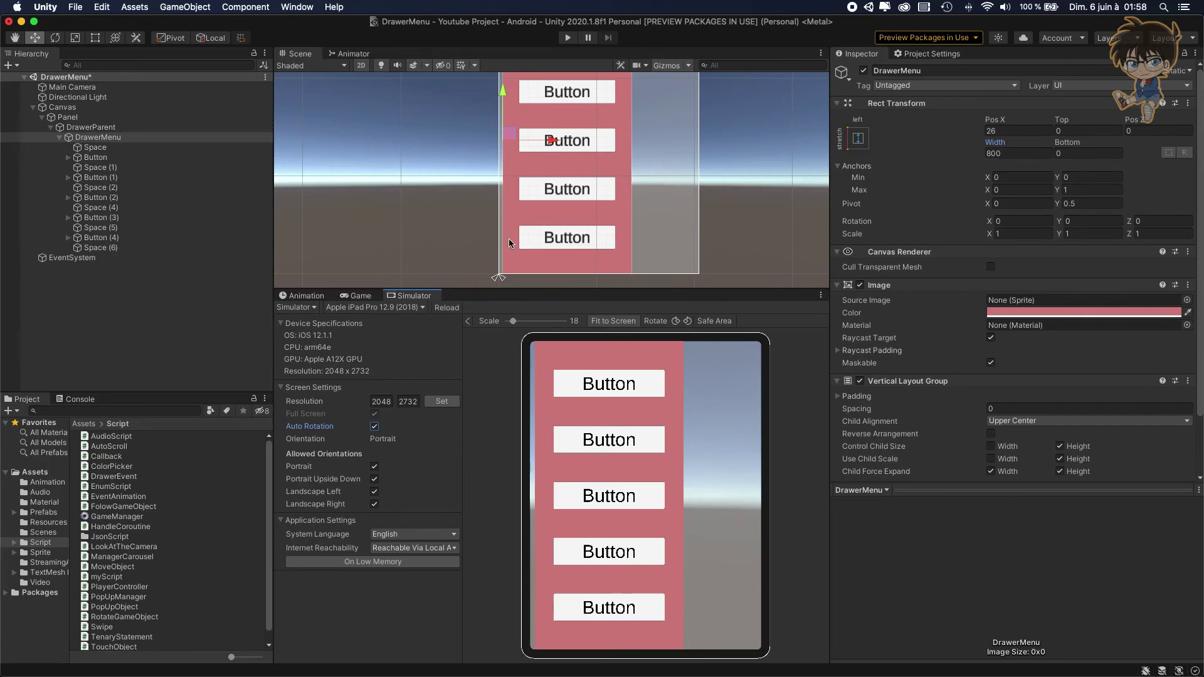
- Widen DrawerMenu from its right edge with the Rect tool to a width of about 1035
click(95, 37)
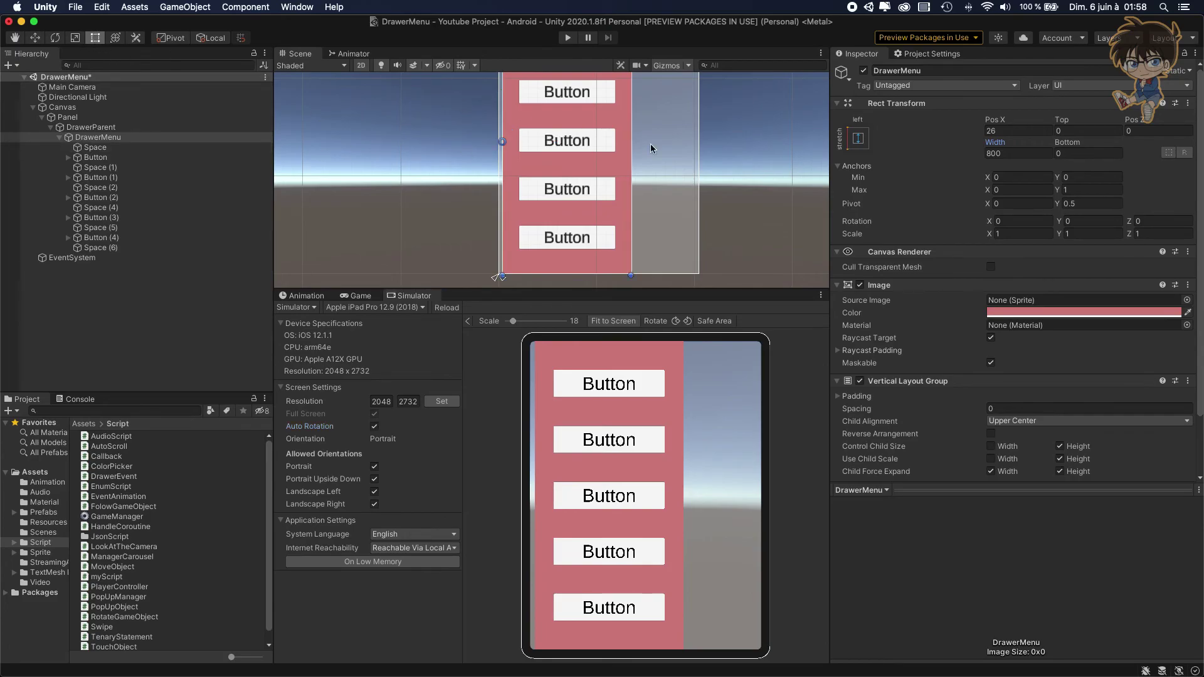
drag(631, 142, 669, 142)
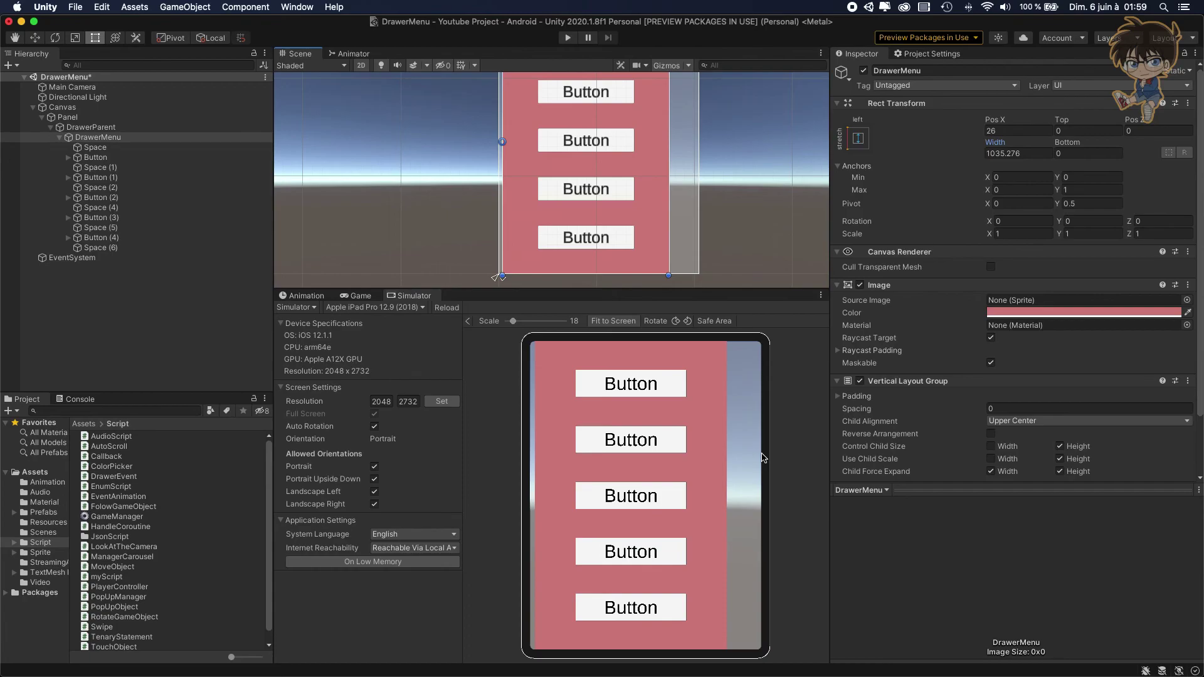
- Switch the simulated device to LG Nexus 5 and set its orientation to Portrait
click(421, 308)
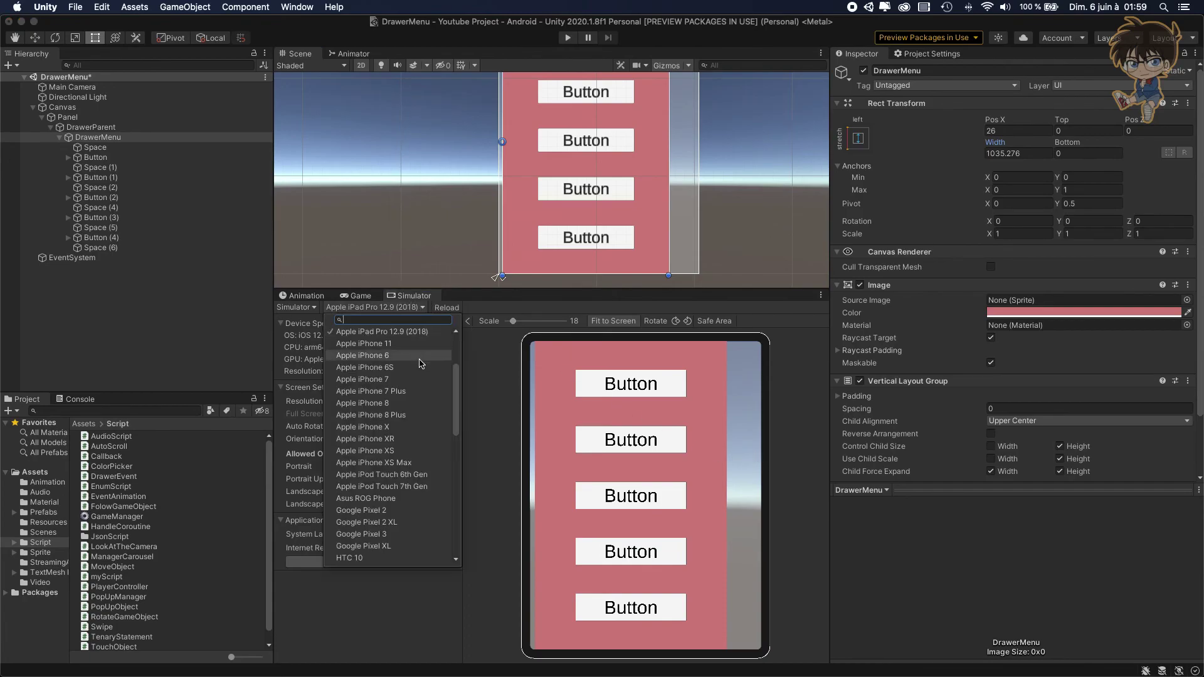
scroll(412, 487, down, 5)
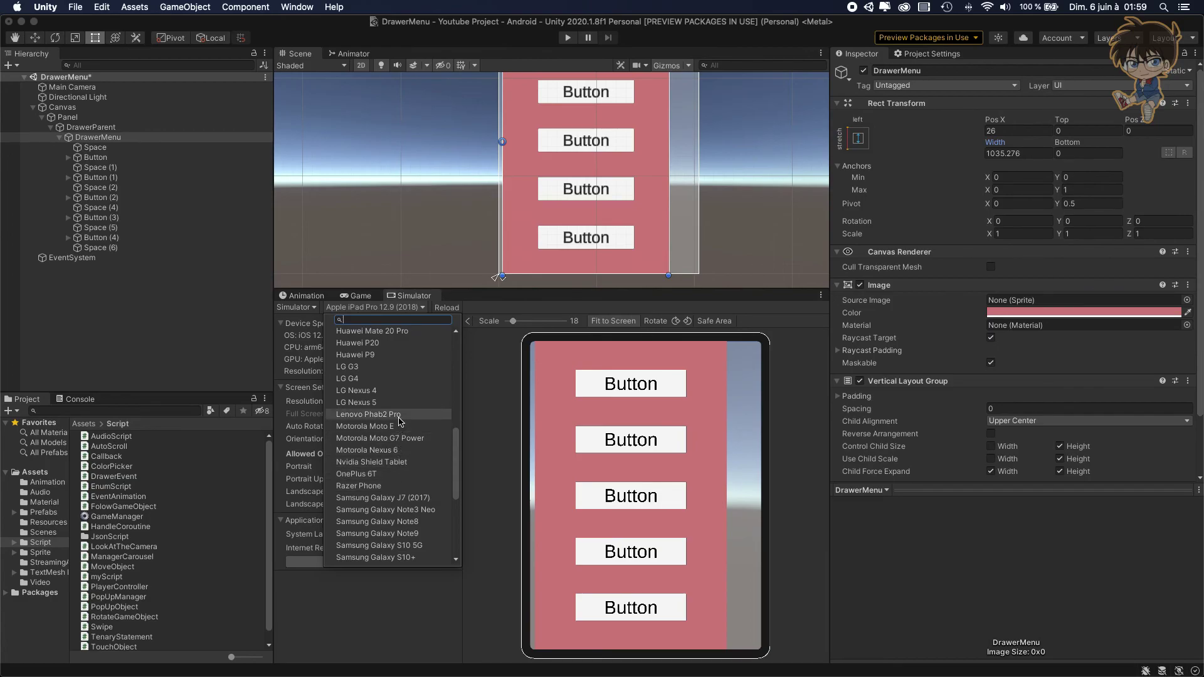
click(377, 402)
click(414, 439)
click(414, 468)
click(417, 441)
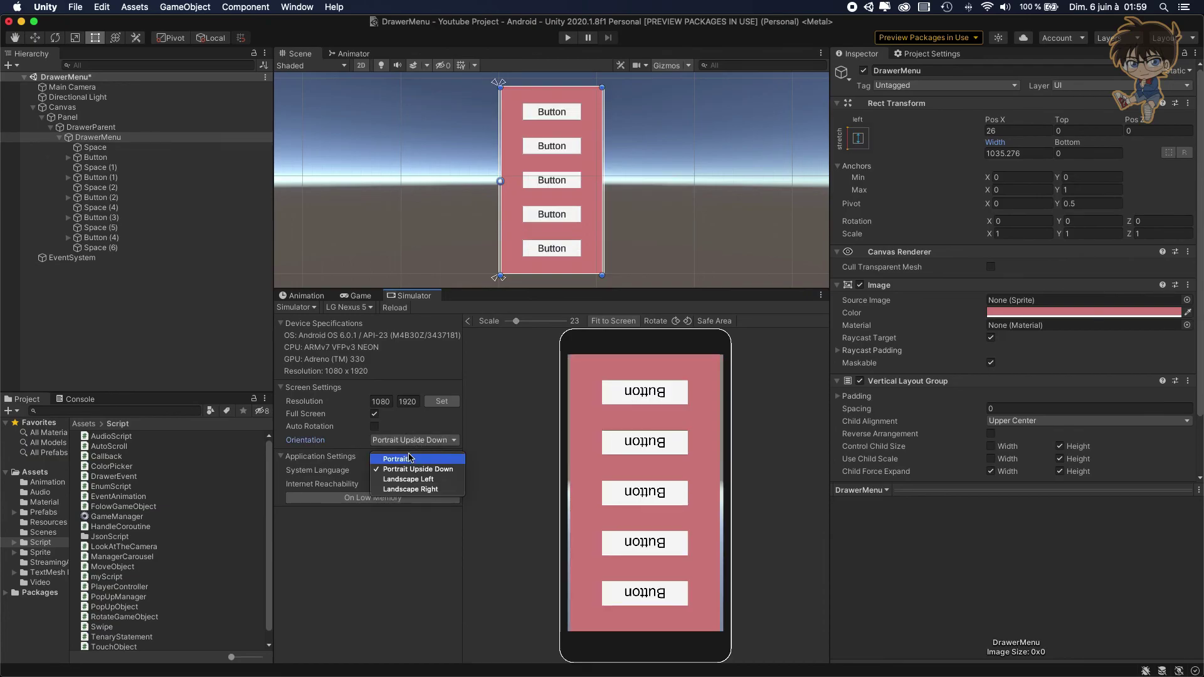
click(408, 459)
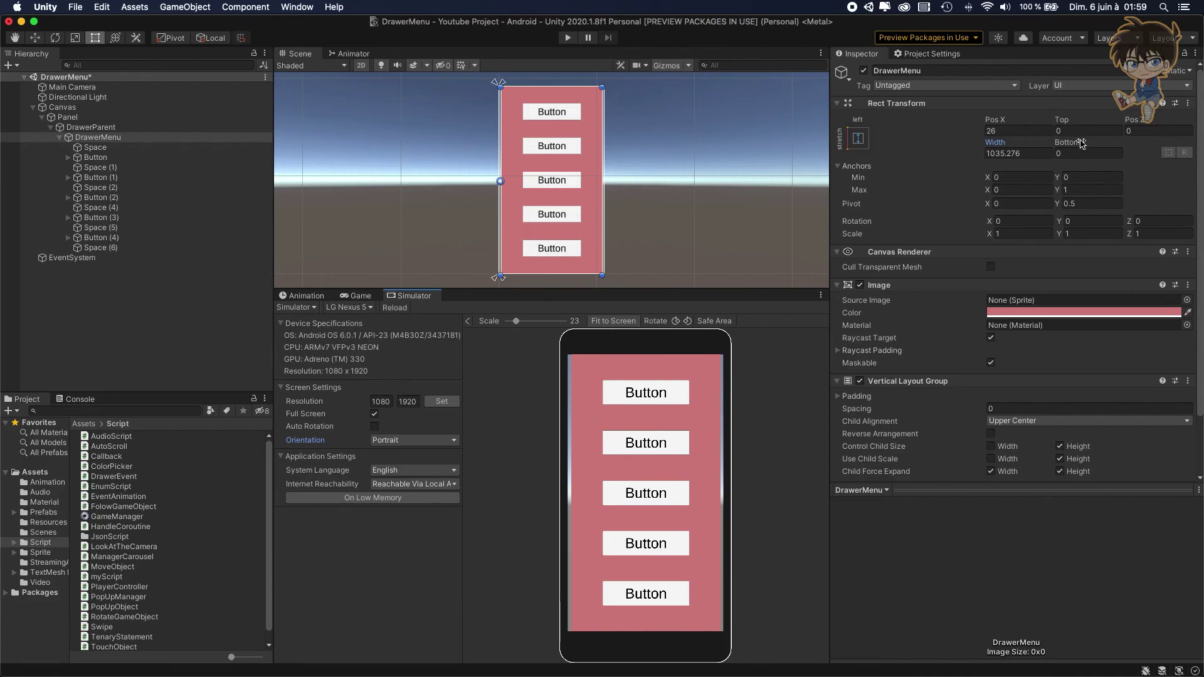
- Set DrawerMenu's width to 800 and its Pos X to 0
click(1023, 154)
text(800)
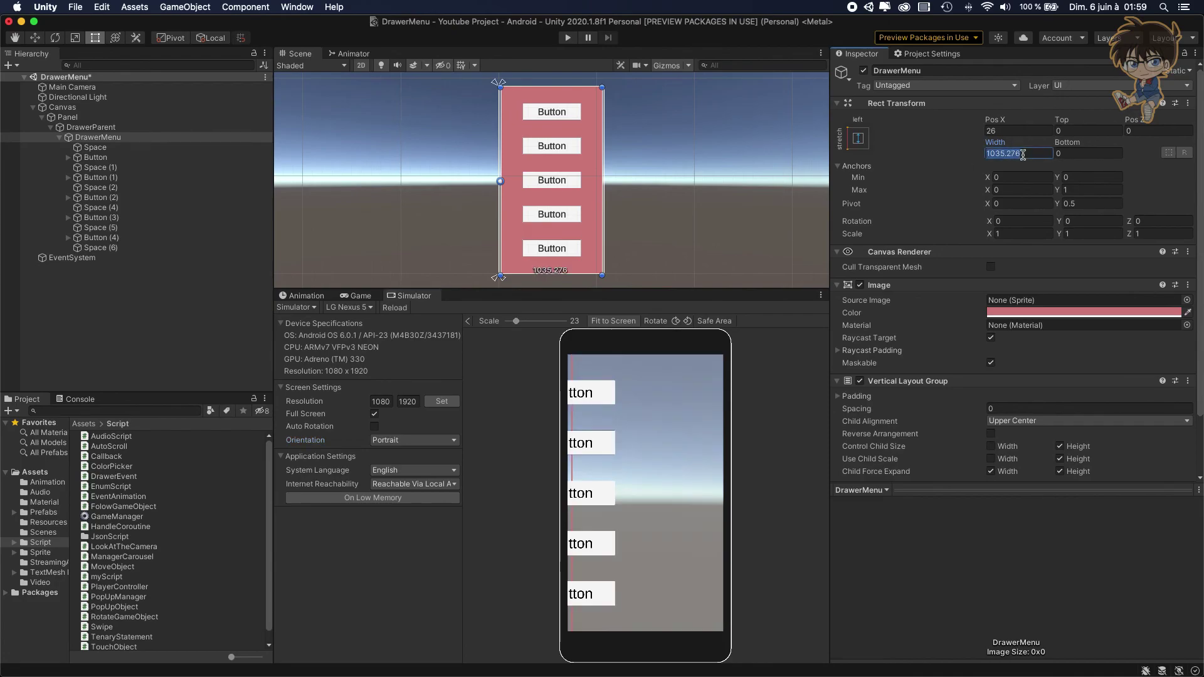
click(1018, 129)
text(0)
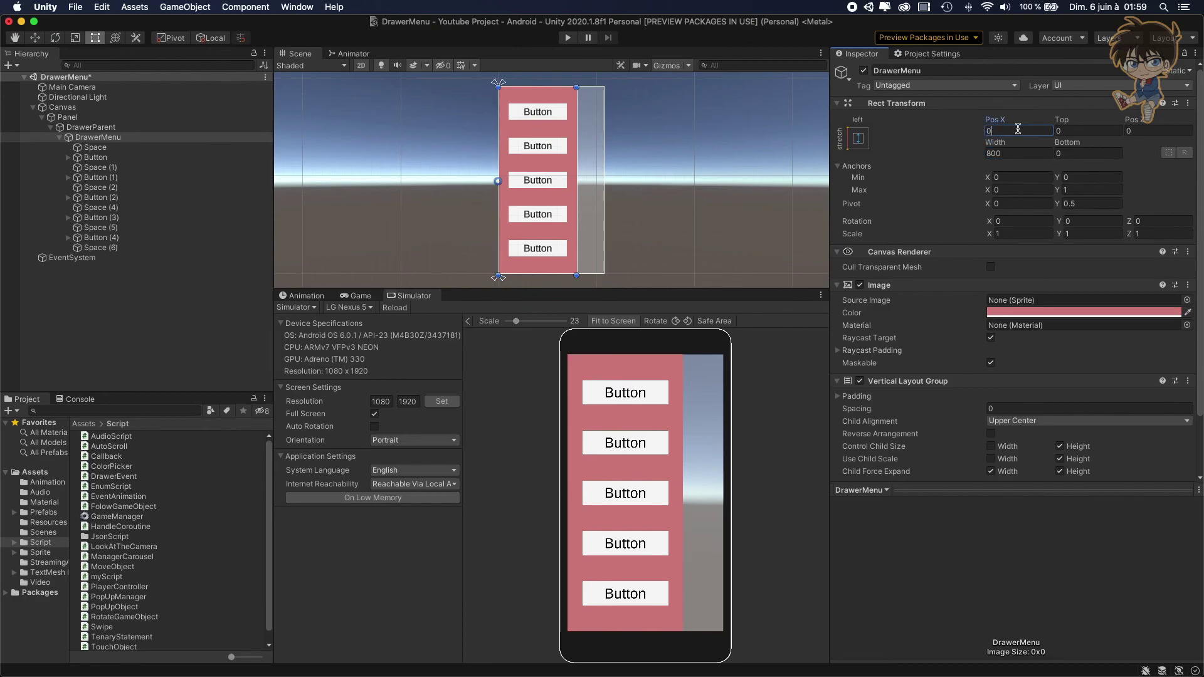